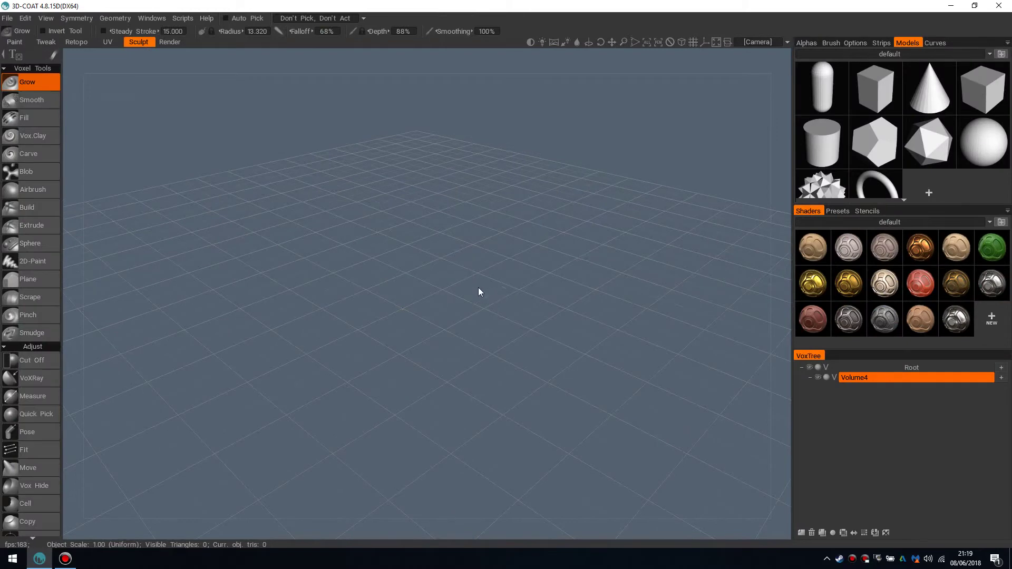
- Start a cylinder primitive at the origin and size it to about 71.8 high with a radius of about 43.8
left_click_drag(457, 286, 451, 291)
left_click_drag(397, 253, 441, 275)
key("space")
key("space")
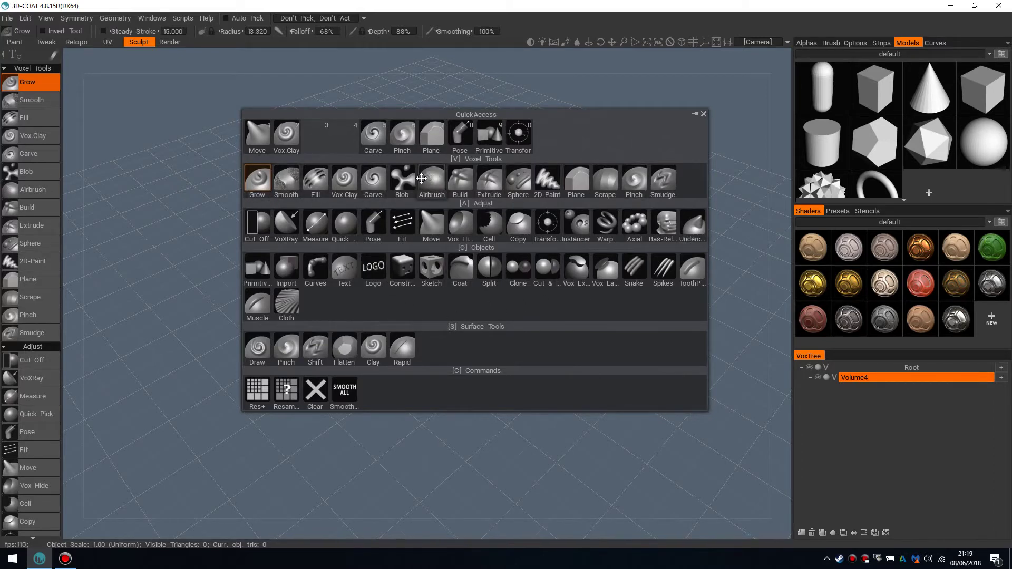
left_click(488, 137)
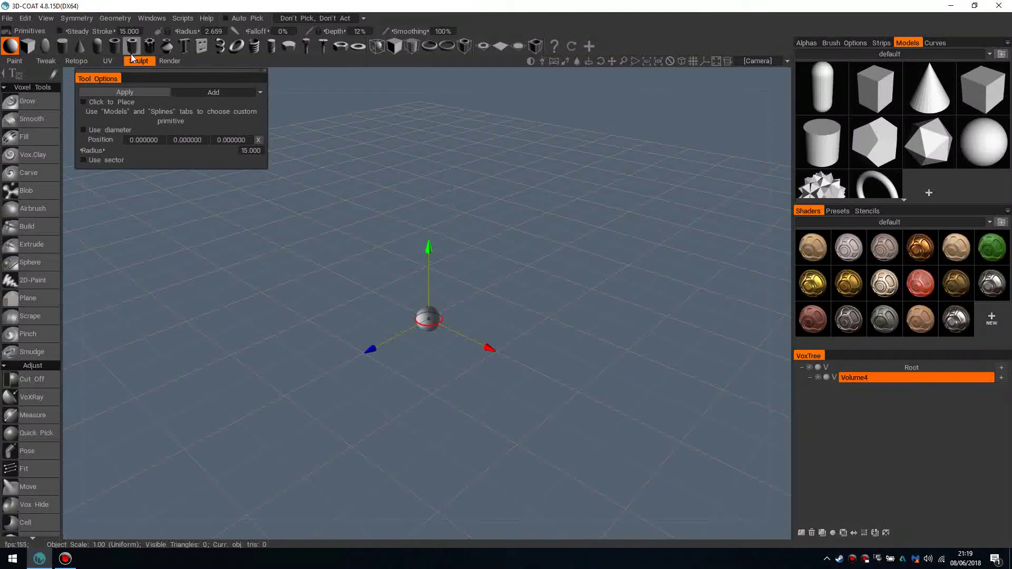
left_click(62, 46)
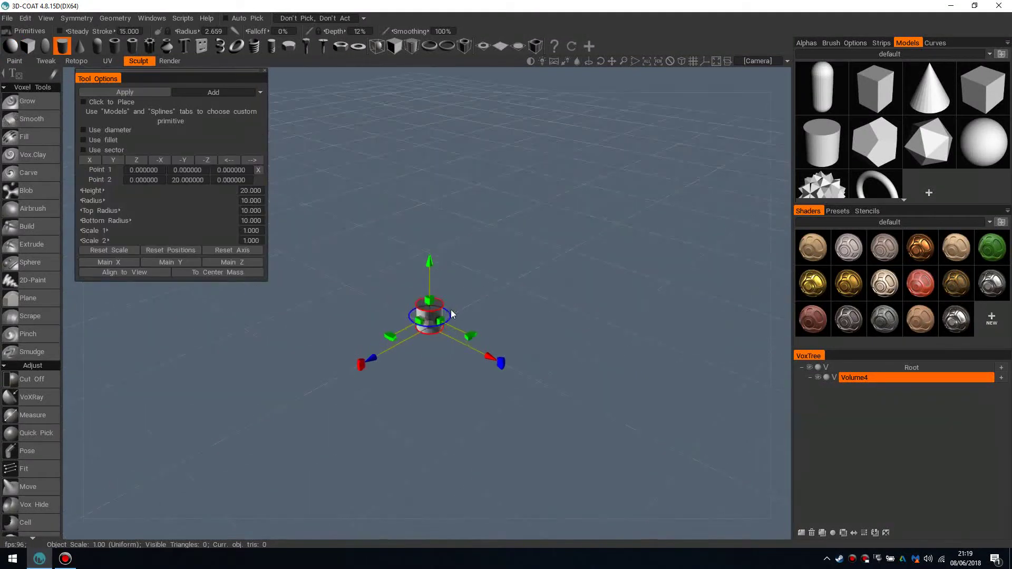
left_click_drag(451, 314, 450, 213)
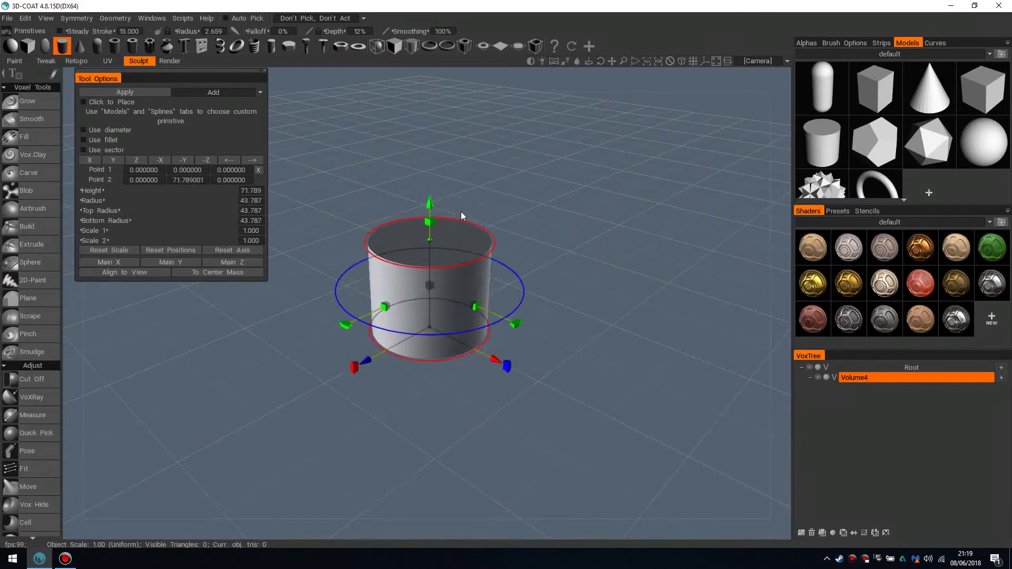
- Flare the cylinder's top radius to about 77.3 and apply the tapered shape to the volume
scroll(484, 255, "down", 2)
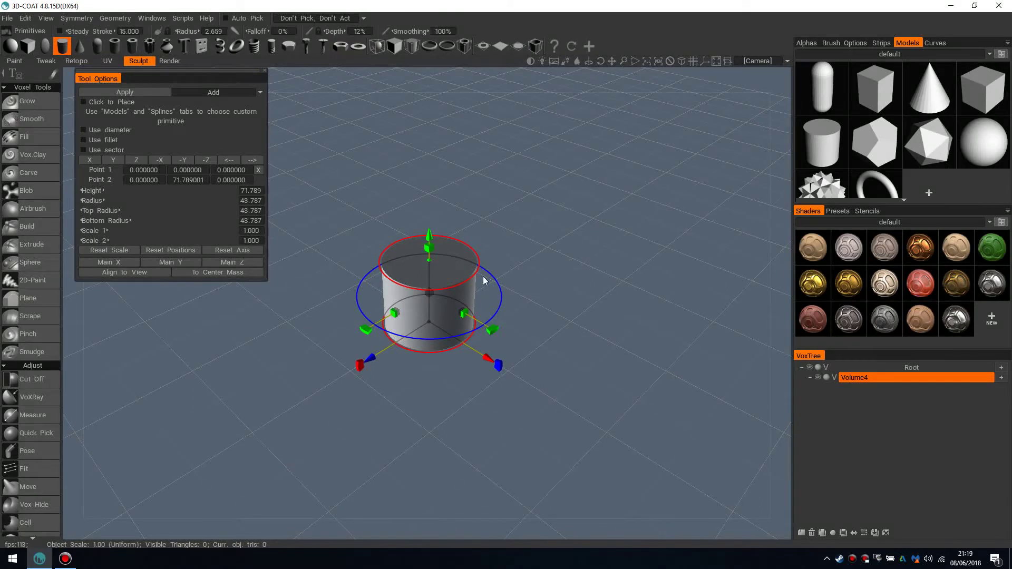
left_click_drag(479, 259, 531, 309)
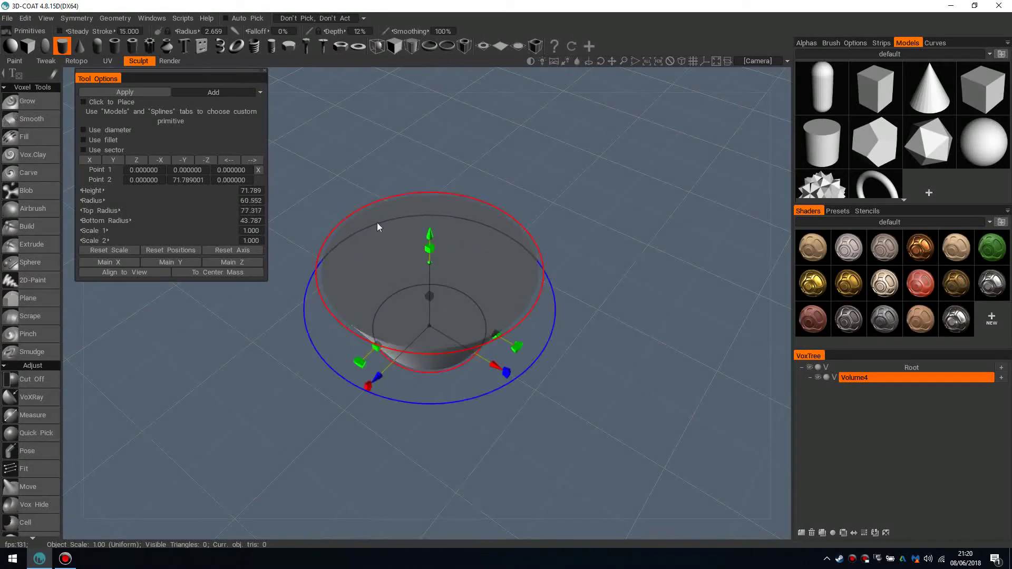
left_click(150, 96)
left_click_drag(490, 232, 543, 240)
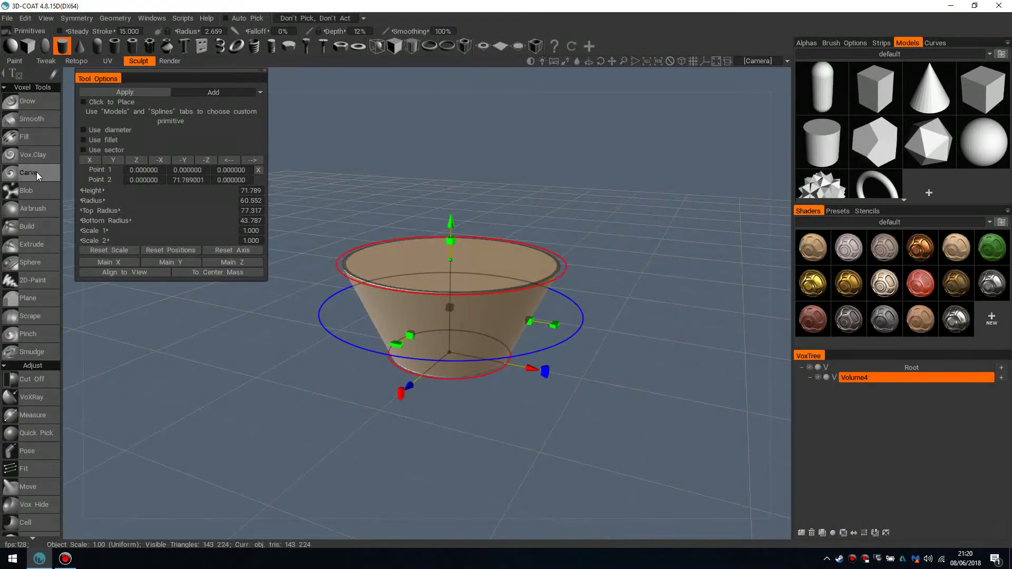
- Activate the Build brush with a soft, pointed round alpha for sculpting the tapered cylinder
key("space")
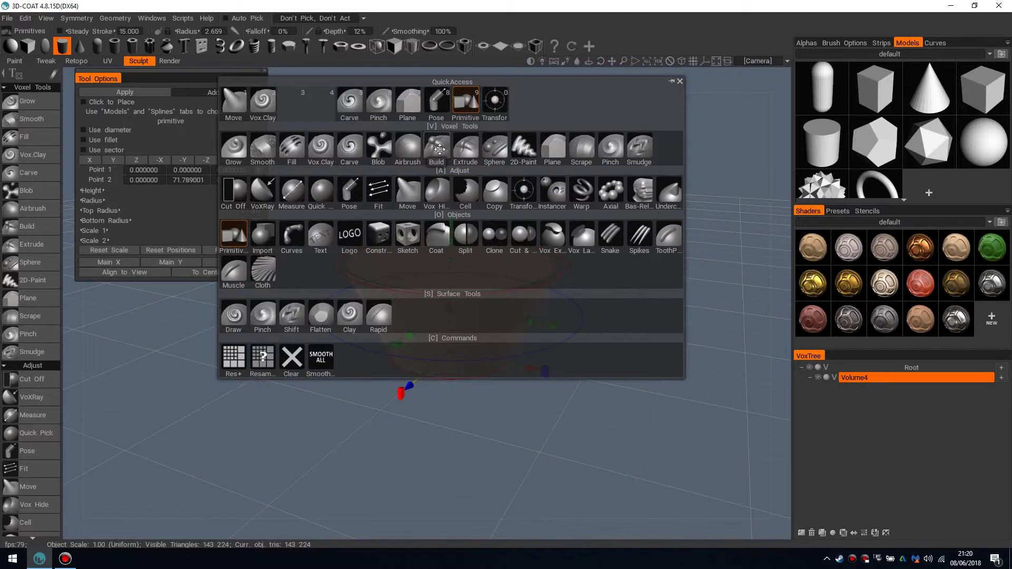
left_click(439, 149)
scroll(497, 232, "up", 3)
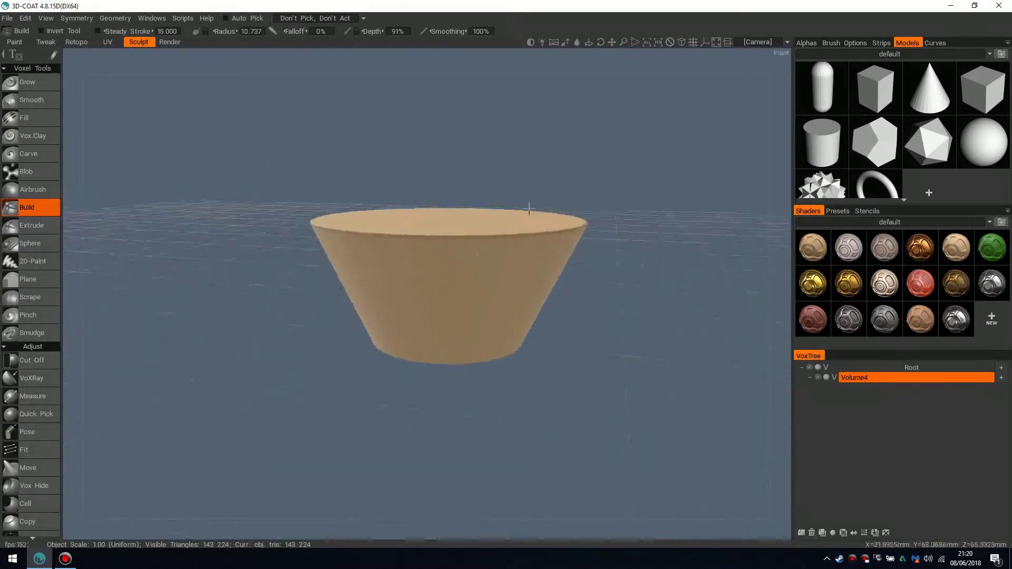
left_click(804, 43)
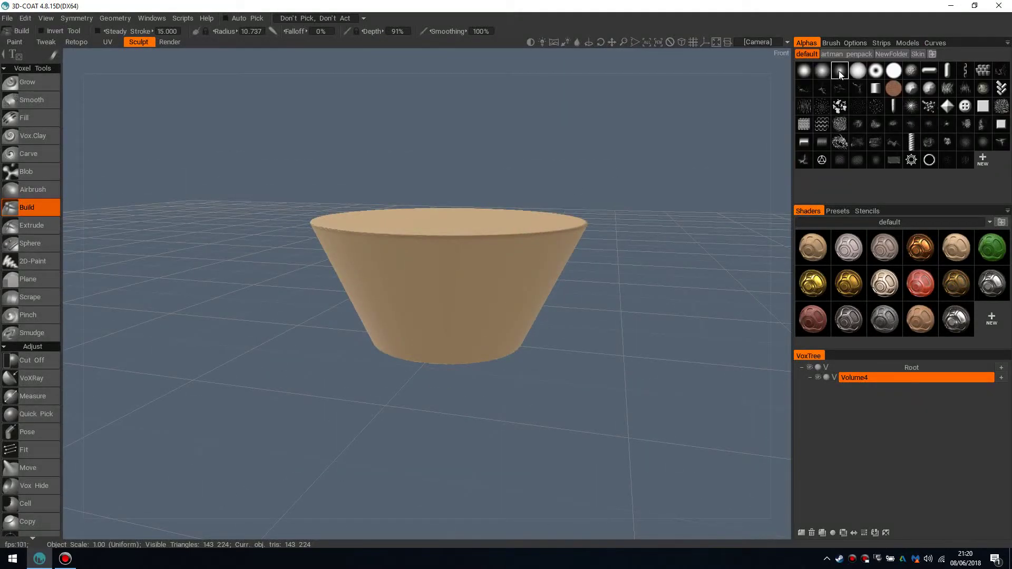
mouse_move(433, 264)
left_mouse_down("alt")
mouse_move(446, 254)
mouse_move(422, 259)
left_mouse_up("alt")
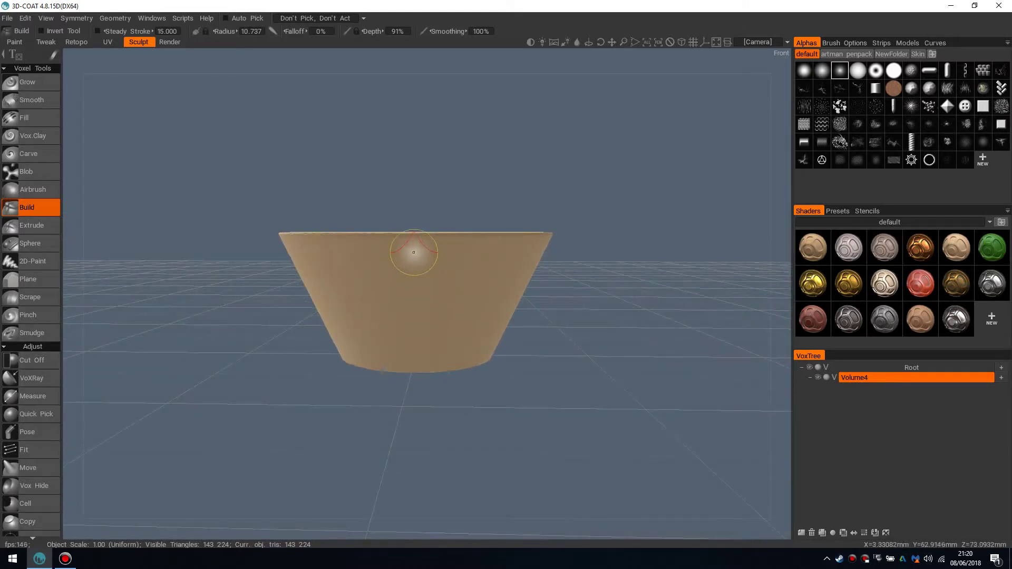
mouse_move(414, 257)
left_mouse_down("alt")
mouse_move(413, 267)
mouse_move(464, 269)
mouse_move(458, 275)
left_mouse_up("alt")
- Set the symmetry type to Radial Symmetry around the Y axis with a radial order of 32
key("s")
left_click_drag(543, 261, 530, 255, "alt")
key("s")
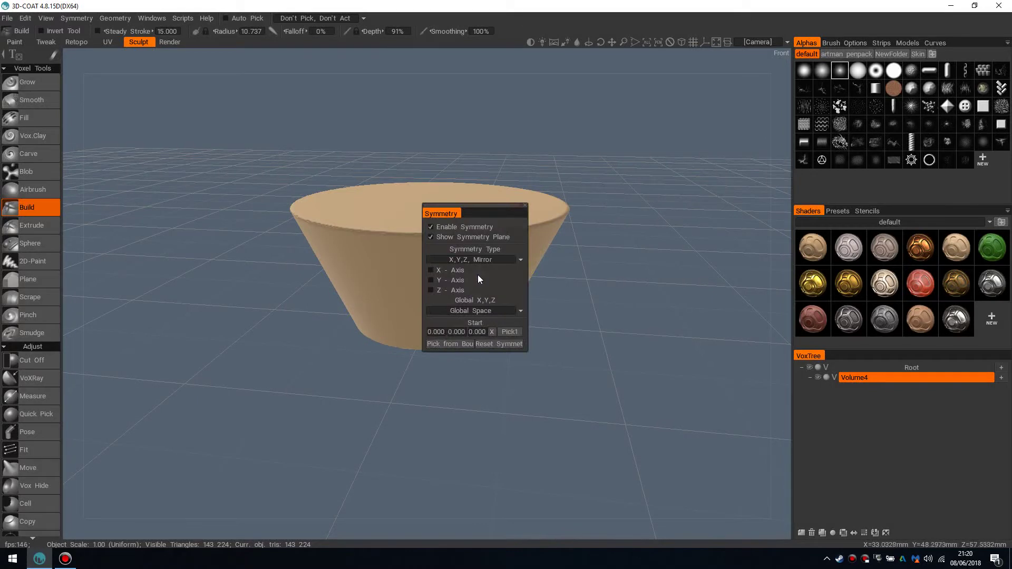
left_click_drag(571, 244, 560, 254, "alt")
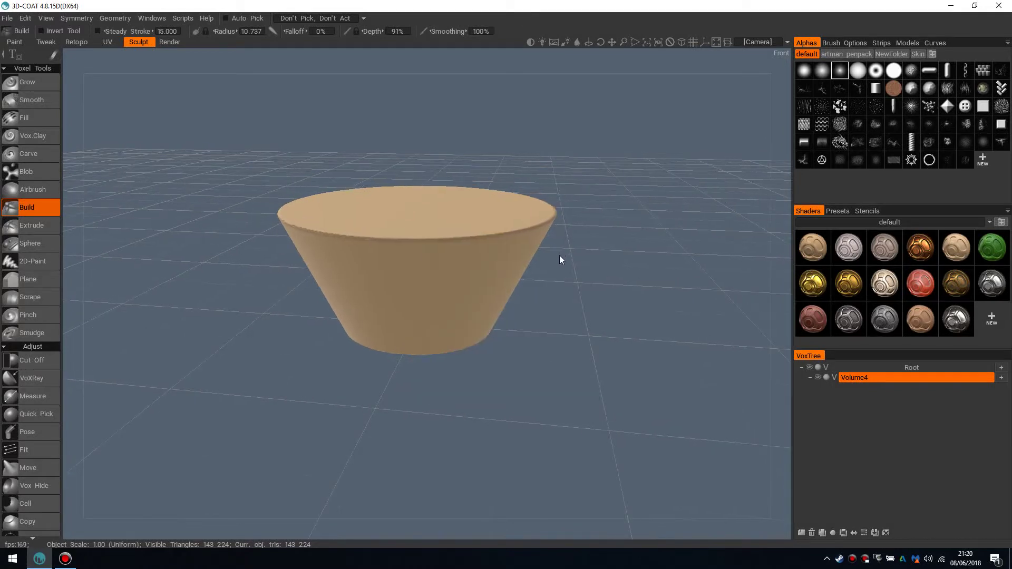
key("s")
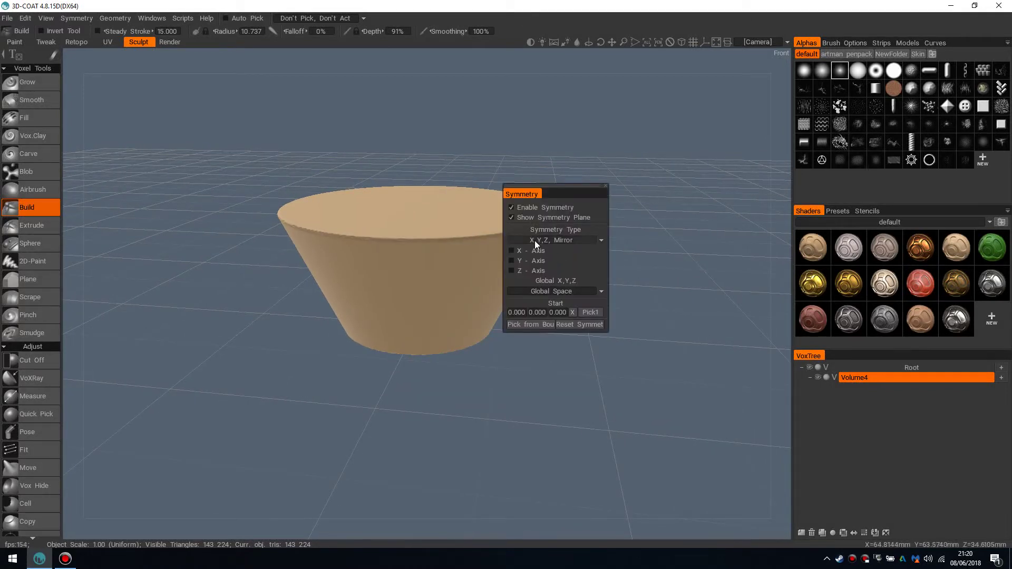
left_click(548, 241)
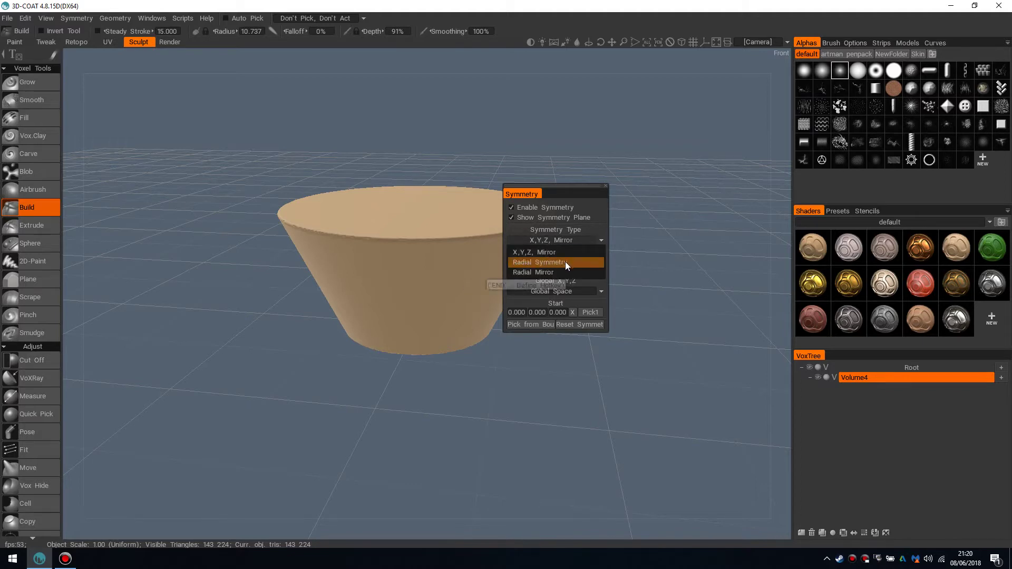
left_click(566, 262)
left_click(577, 252)
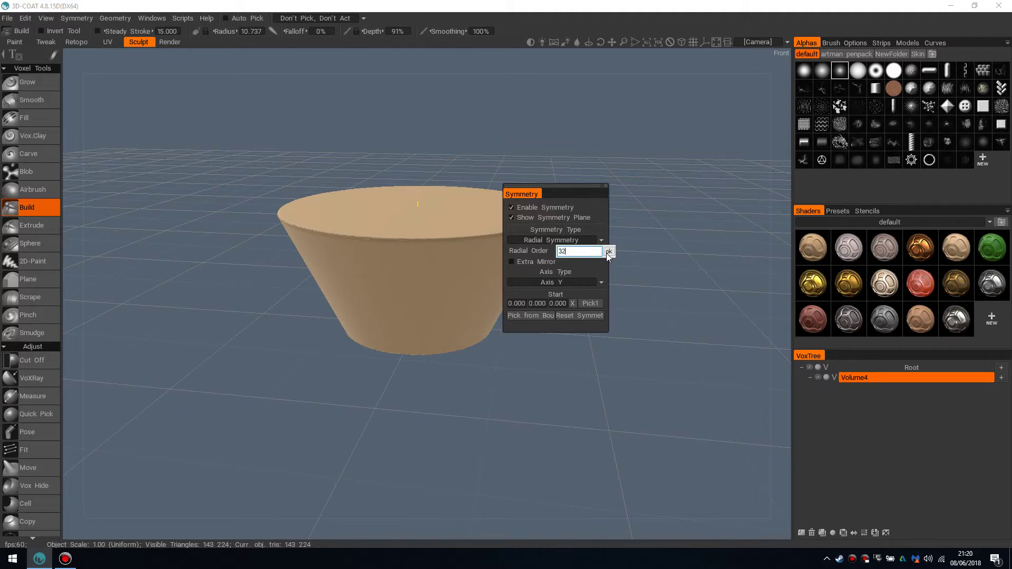
left_click(608, 252)
- Try to sculpt radial ridges down the tapered cylinder's side with the Build brush at 91% depth, and undo the stroke
middle_click_drag(417, 203, 413, 273)
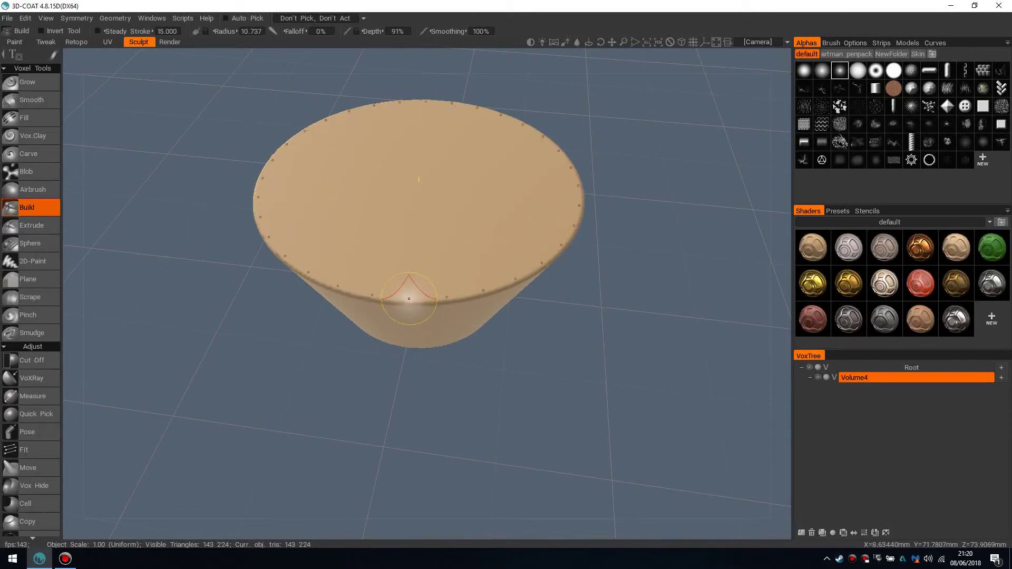
middle_click_drag(432, 262, 424, 217)
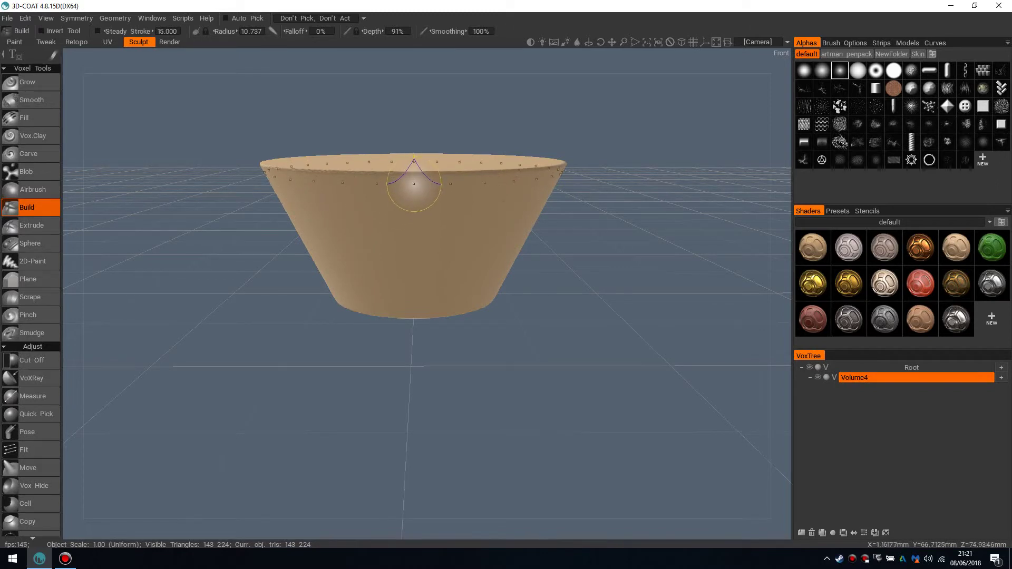
left_click_drag(413, 188, 413, 247)
mouse_move(413, 248)
middle_mouse_down()
mouse_move(511, 237)
mouse_move(342, 264)
middle_mouse_up()
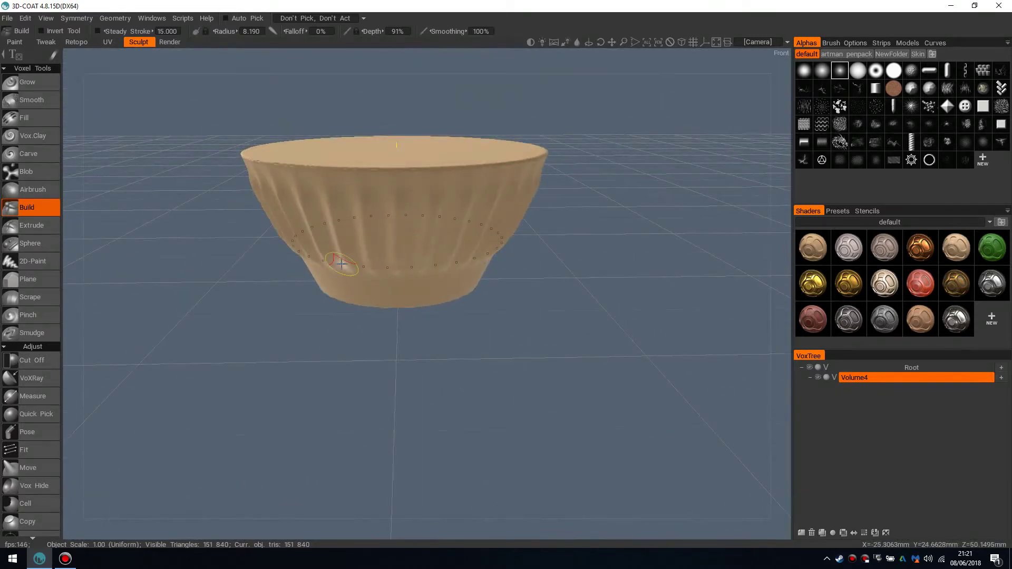
key("ctrl+z")
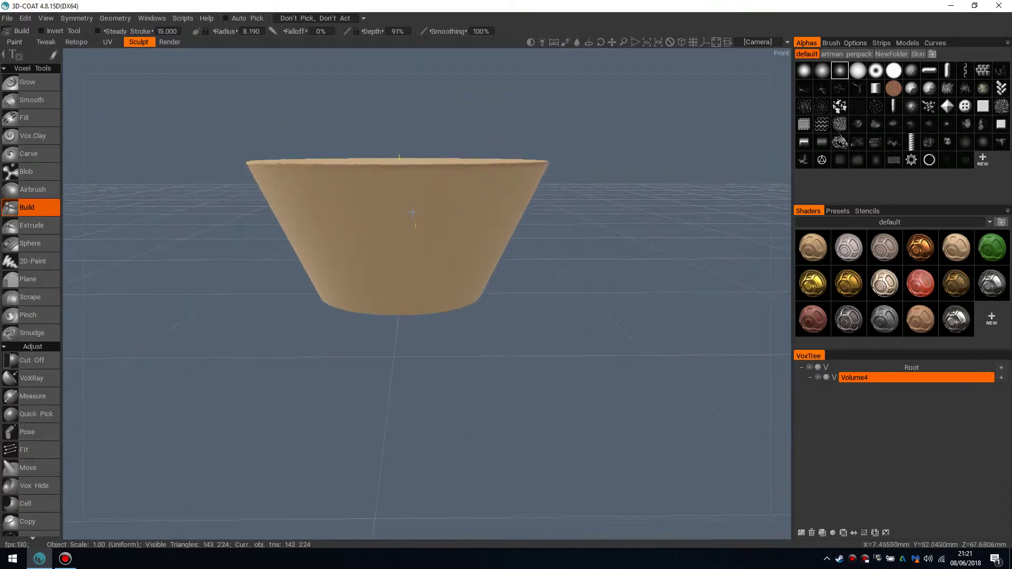
mouse_move(431, 222)
middle_mouse_down()
mouse_move(423, 226)
mouse_move(422, 213)
middle_mouse_up()
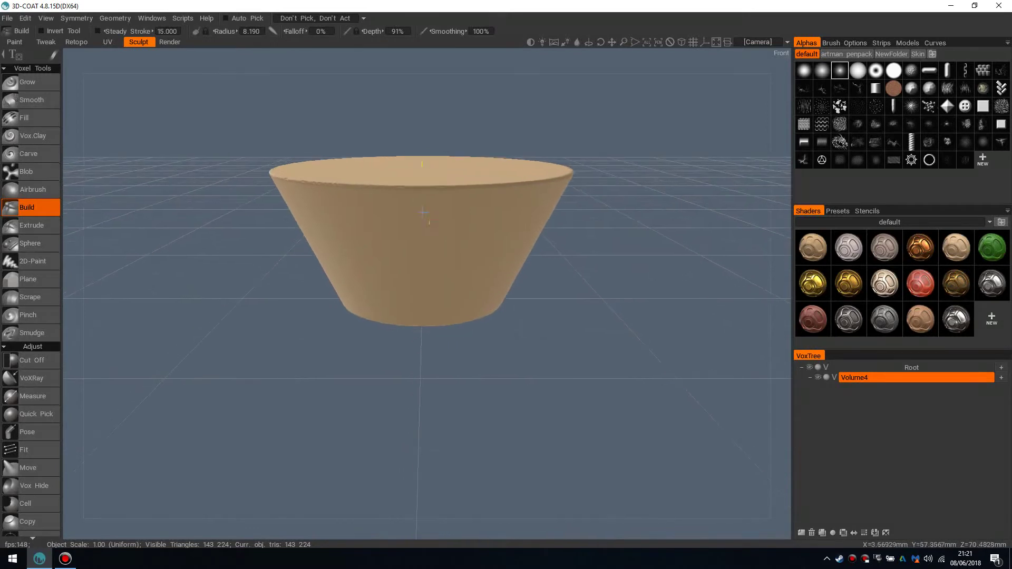
- Try full-height ridges with Build depth 184% and a brush radius of about 8.6, and undo the stroke
right_click_drag(421, 203, 424, 191)
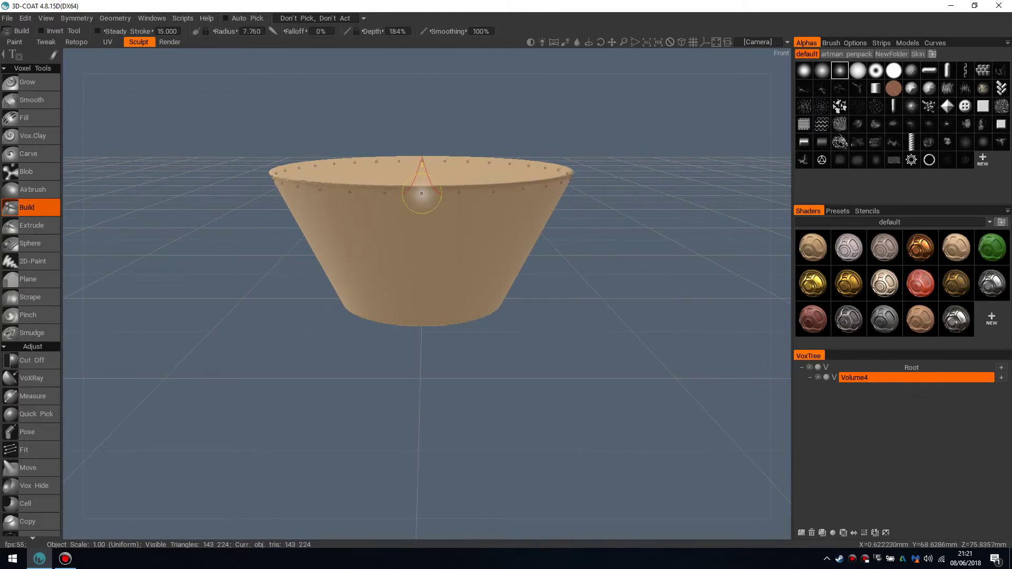
right_click(419, 197)
key("Escape")
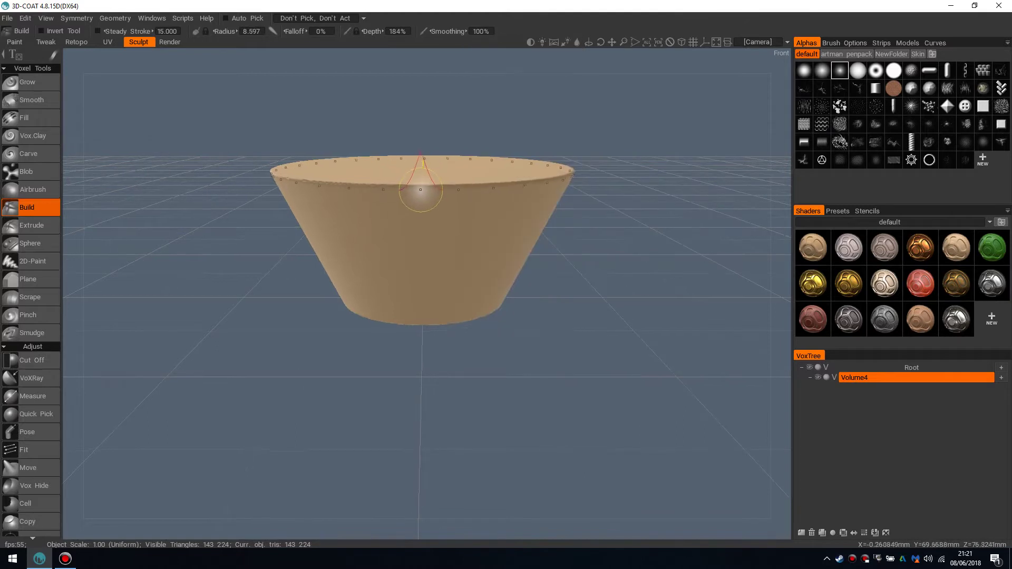
left_click_drag(422, 227, 424, 306)
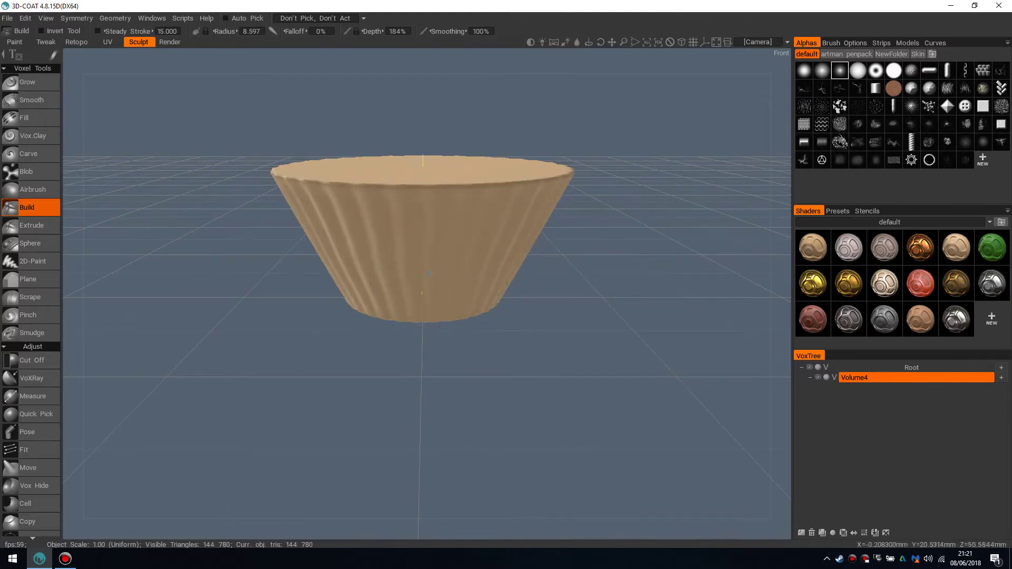
mouse_move(502, 281)
left_mouse_down()
mouse_move(438, 234)
mouse_move(425, 167)
mouse_move(430, 313)
left_mouse_up()
key("ctrl+z")
- Try stronger ridges with Build depth 258% and a brush radius of about 10.3, and undo the stroke
mouse_move(458, 295)
left_mouse_down("alt")
mouse_move(522, 264)
mouse_move(586, 254)
mouse_move(648, 274)
mouse_move(527, 289)
left_mouse_up("alt")
left_click_drag(435, 244, 440, 291, "alt")
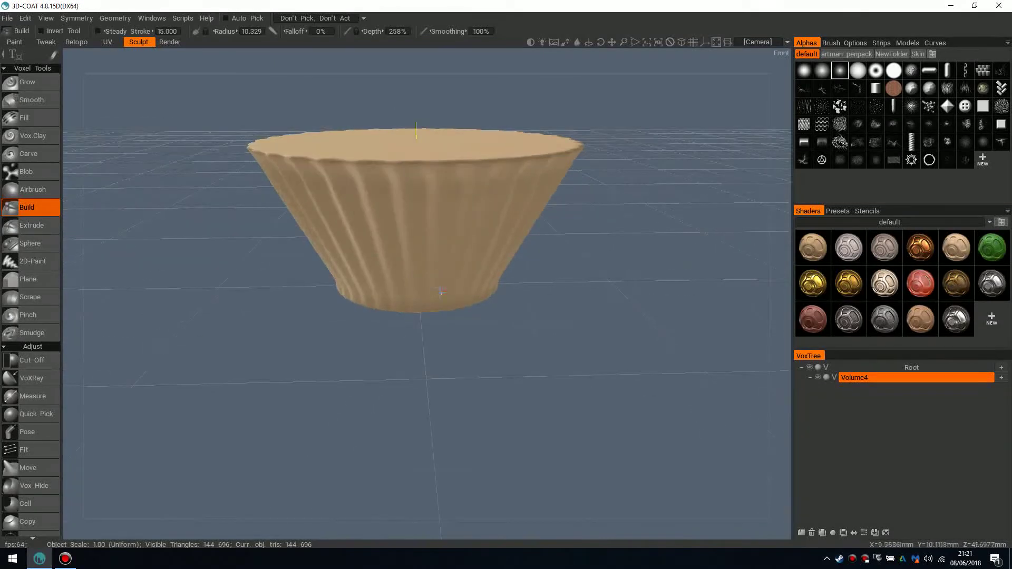
key("ctrl+z")
- Lower the Build depth to 60% with a radius of about 11.8, and remove the tapered cylinder from the volume
right_click_drag(446, 226, 442, 281)
left_click_drag(466, 254, 453, 280, "alt")
scroll(453, 264, "down", 2)
middle_click_drag(481, 211, 435, 253, "alt")
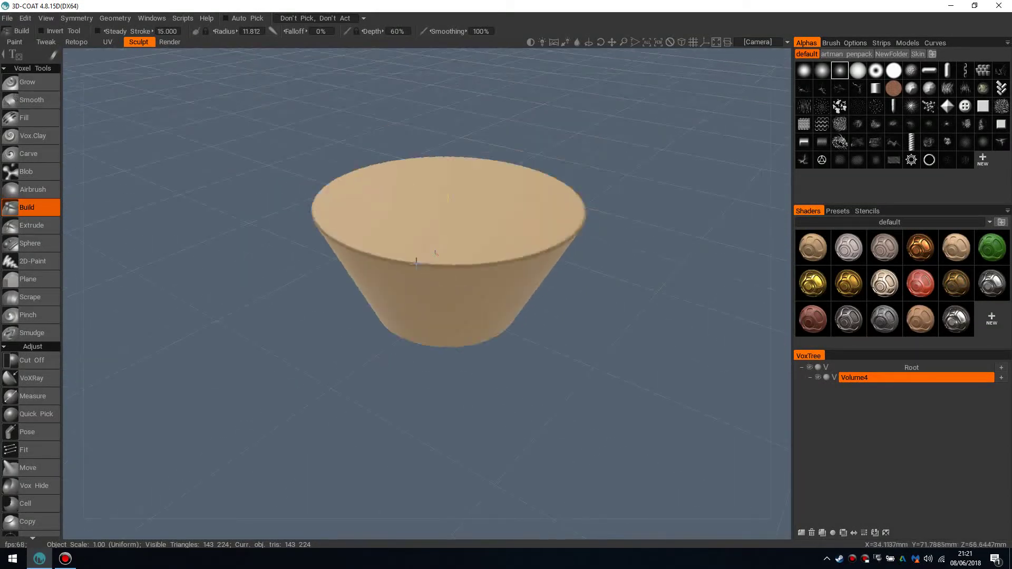
left_click_drag(435, 260, 456, 255, "alt")
key("space")
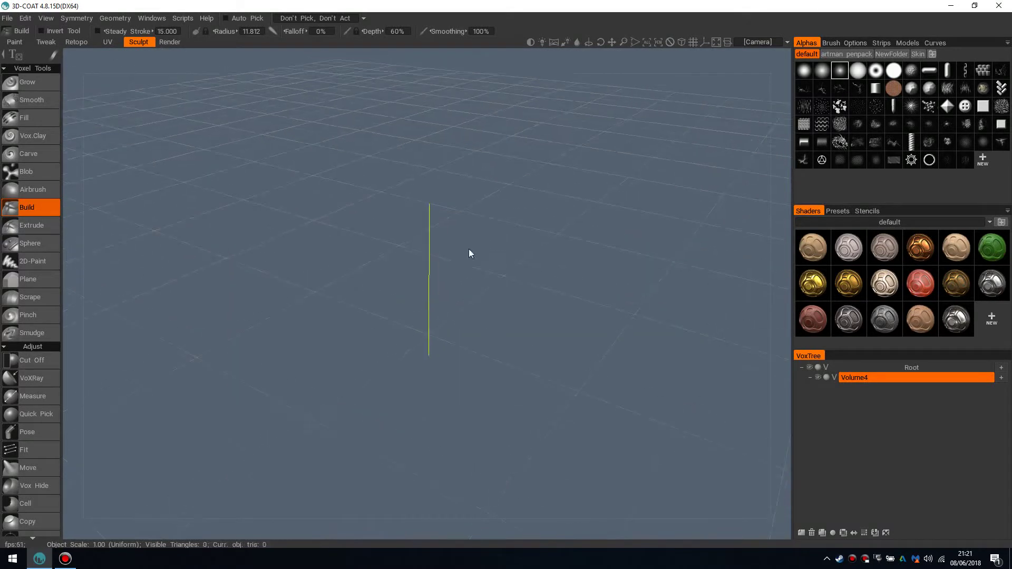
- Start a gear primitive at the origin and enlarge its radius to about 19
key("space")
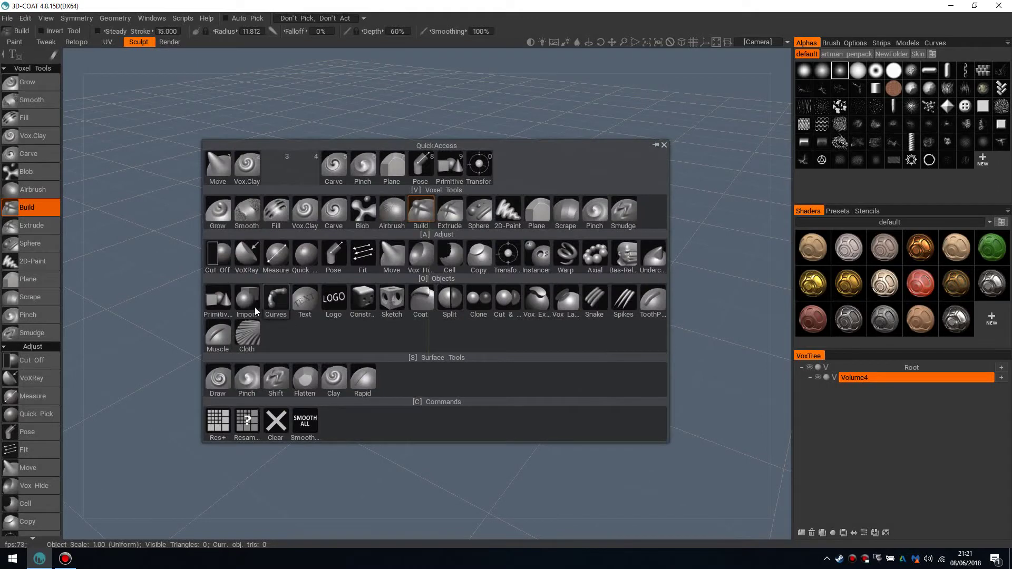
left_click(457, 169)
left_click(150, 49)
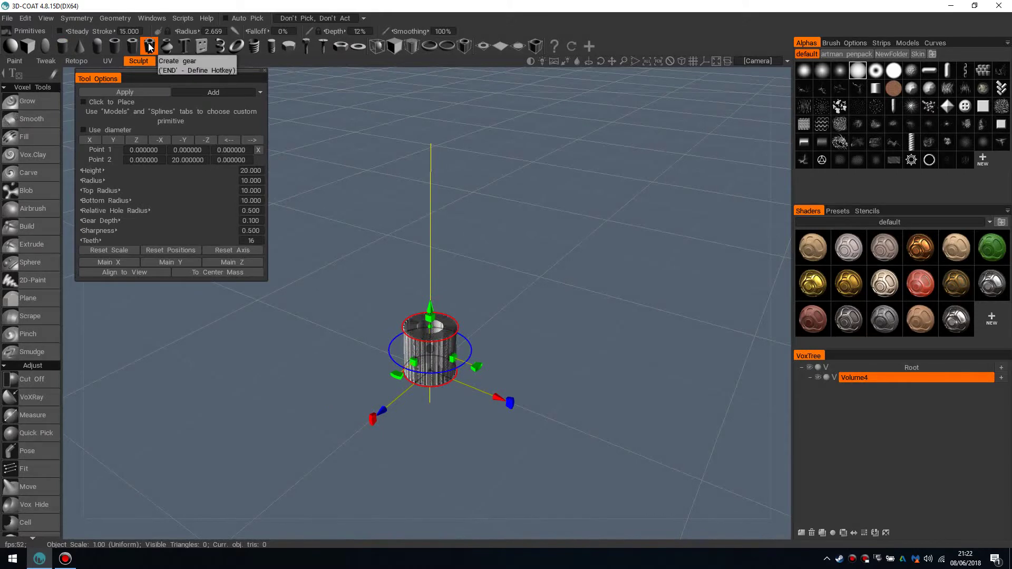
middle_click_drag(452, 308, 456, 267)
right_click_drag(457, 267, 469, 306)
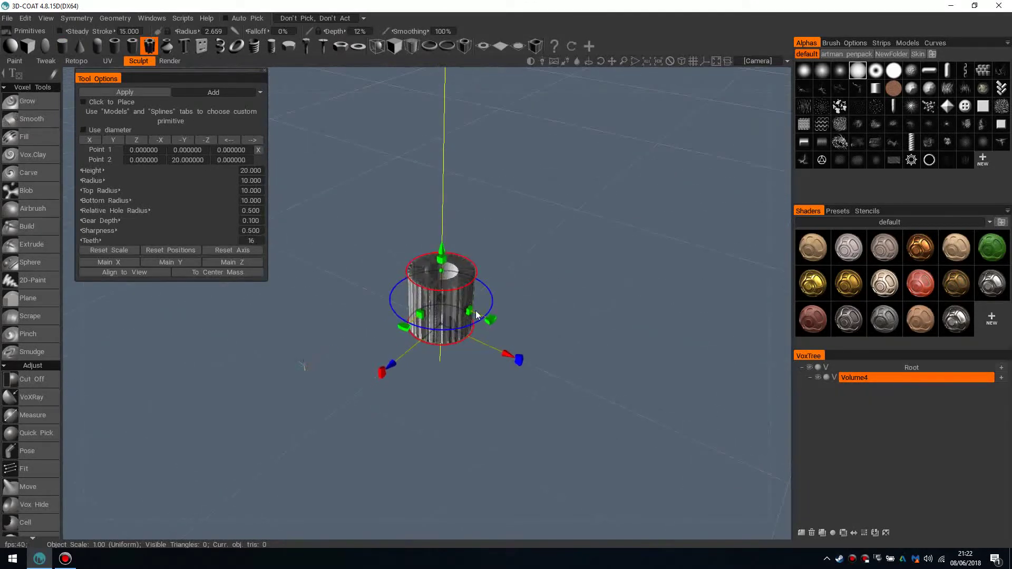
left_click_drag(475, 327, 532, 358)
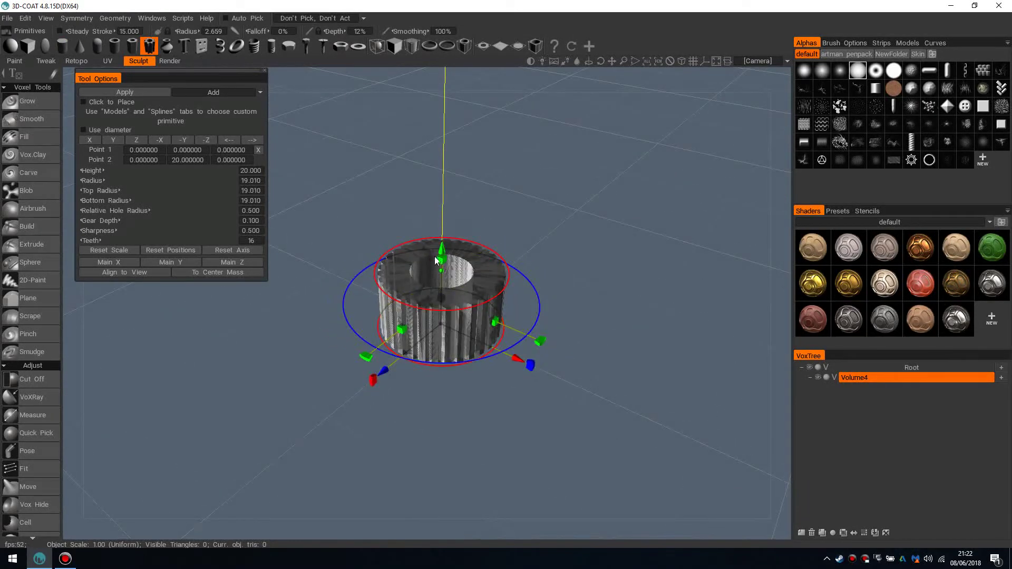
- Raise the gear's height to about 36.6 and close its central hole with a relative hole radius of 0
left_click_drag(443, 236, 487, 265)
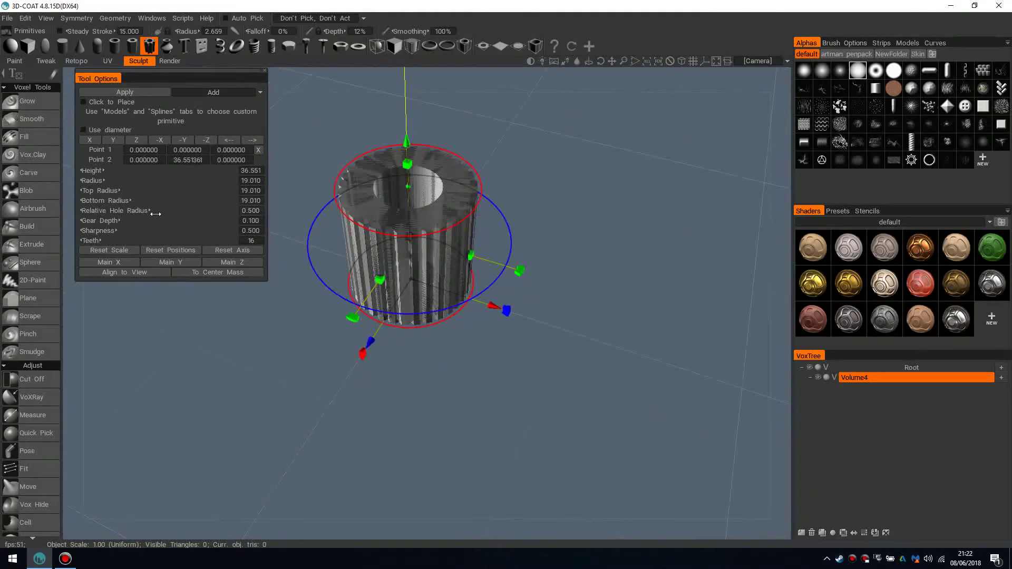
left_click_drag(165, 210, 117, 211)
middle_click_drag(548, 219, 549, 228)
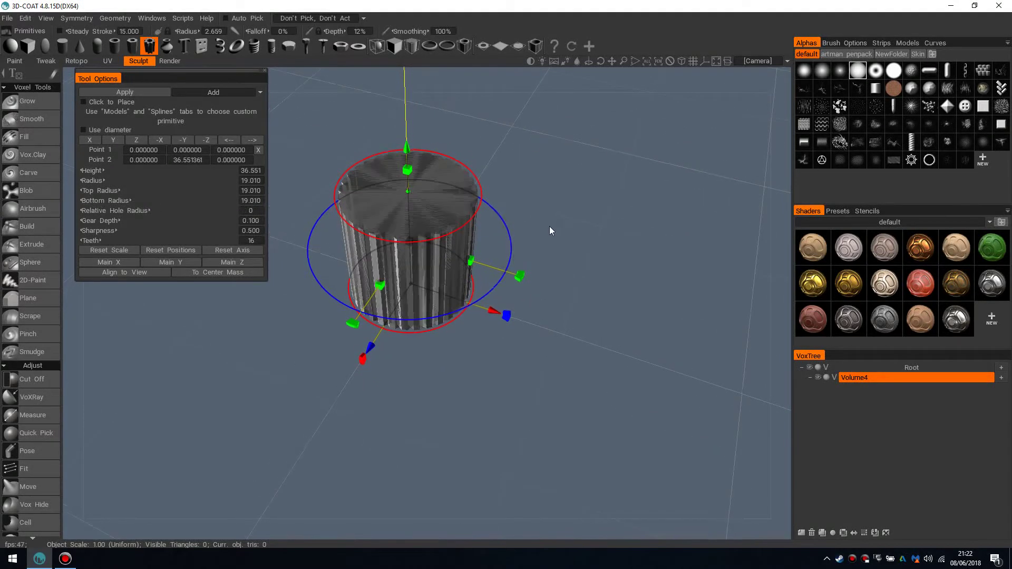
- Check the symmetry settings and examine the shape of the gear's outer teeth up close
key("s")
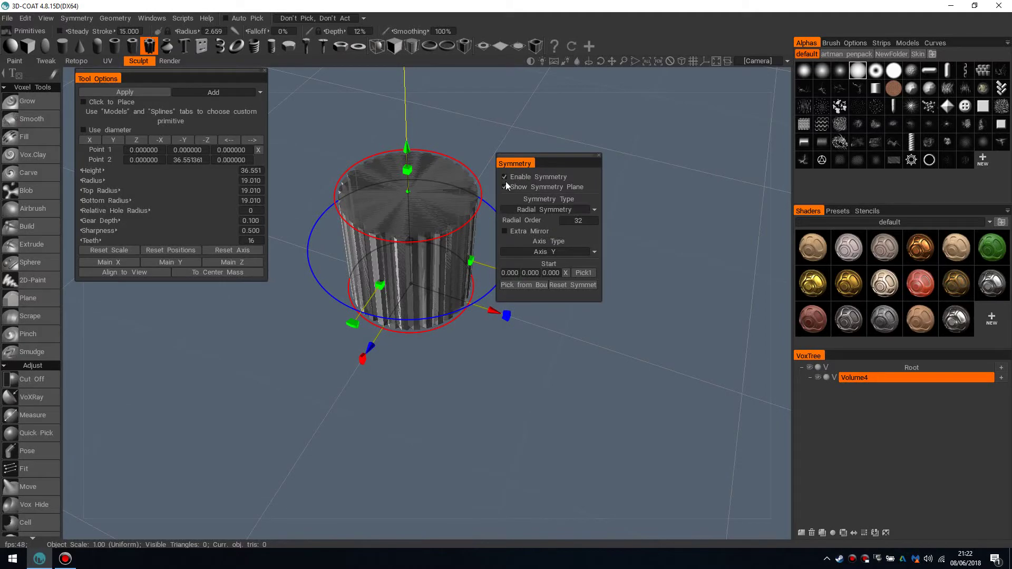
scroll(505, 309, "up", 5)
middle_click_drag(504, 310, 389, 202)
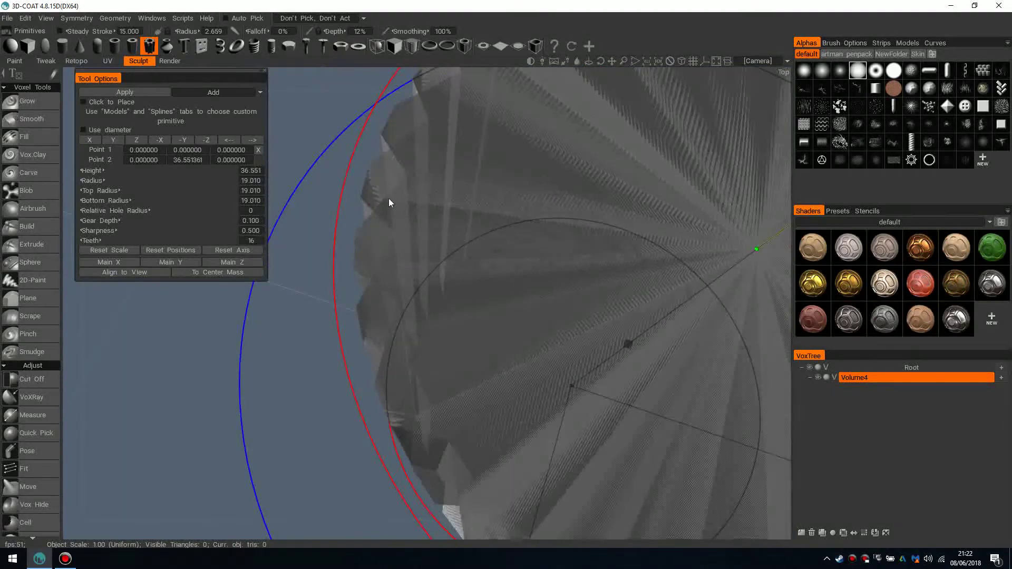
- Increase the gear primitive's number of teeth to 32
key("s")
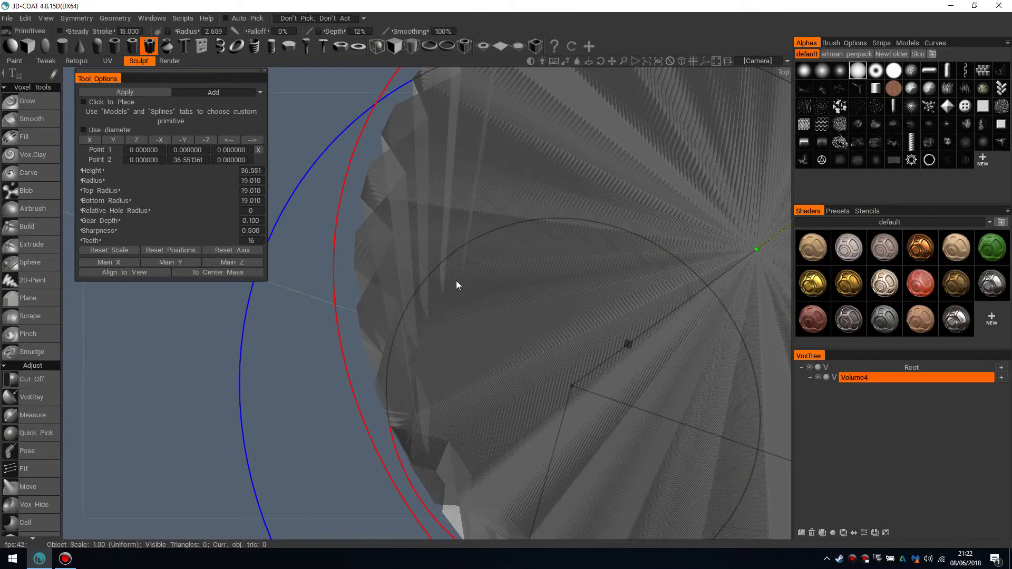
key("s")
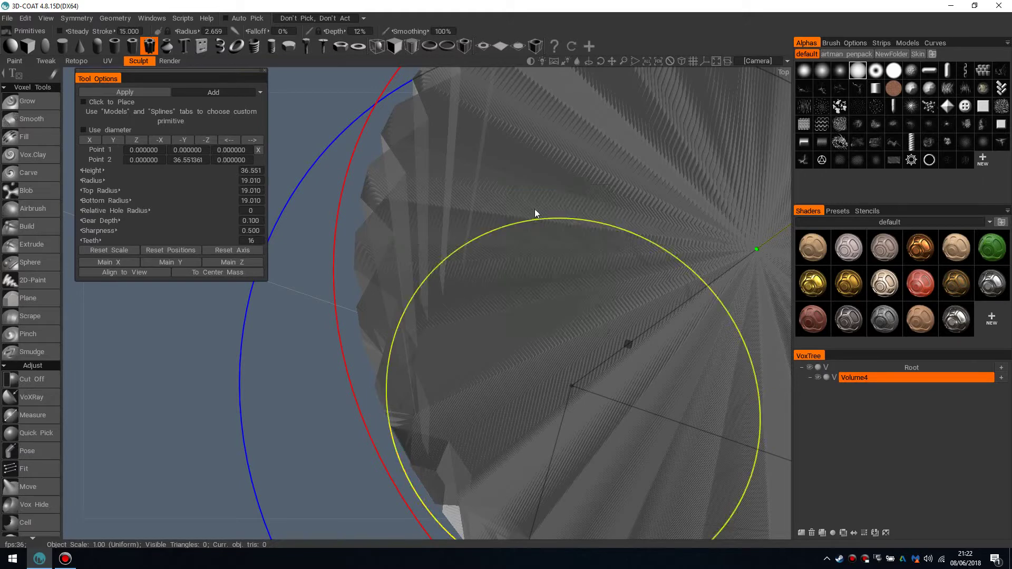
key("s")
left_click(499, 179)
scroll(407, 241, "down", 4)
left_click_drag(504, 308, 507, 289, "alt")
middle_click_drag(507, 289, 448, 192, "alt")
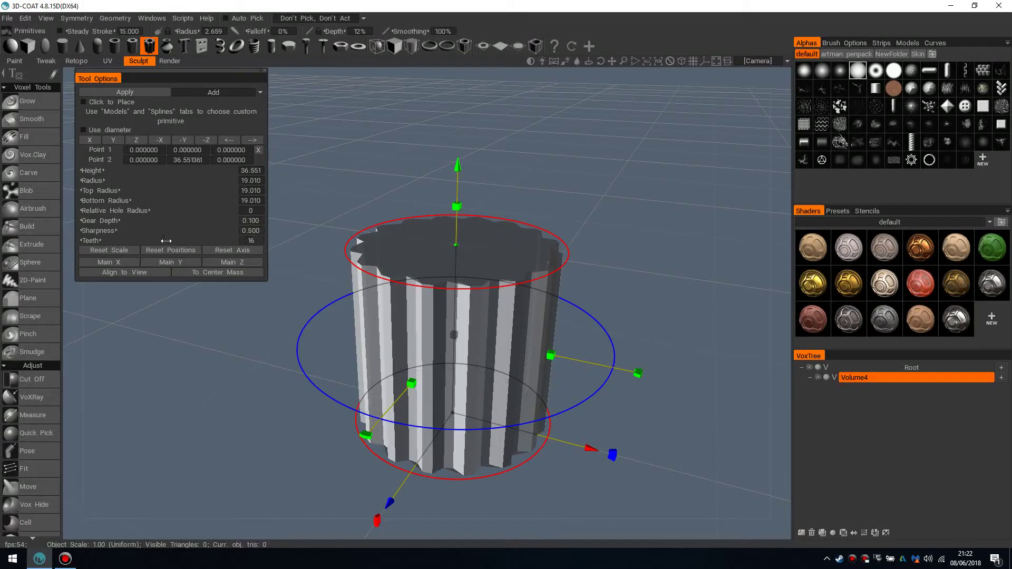
left_click_drag(166, 240, 276, 247)
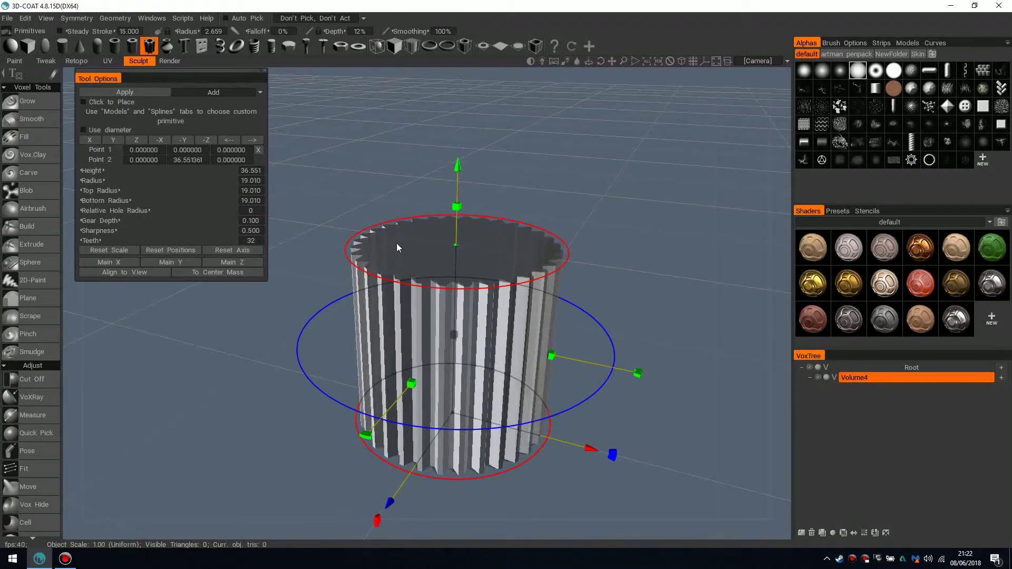
- Switch to an orthographic view and look at the gear's toothed outline straight from above
left_click_drag(396, 248, 664, 139)
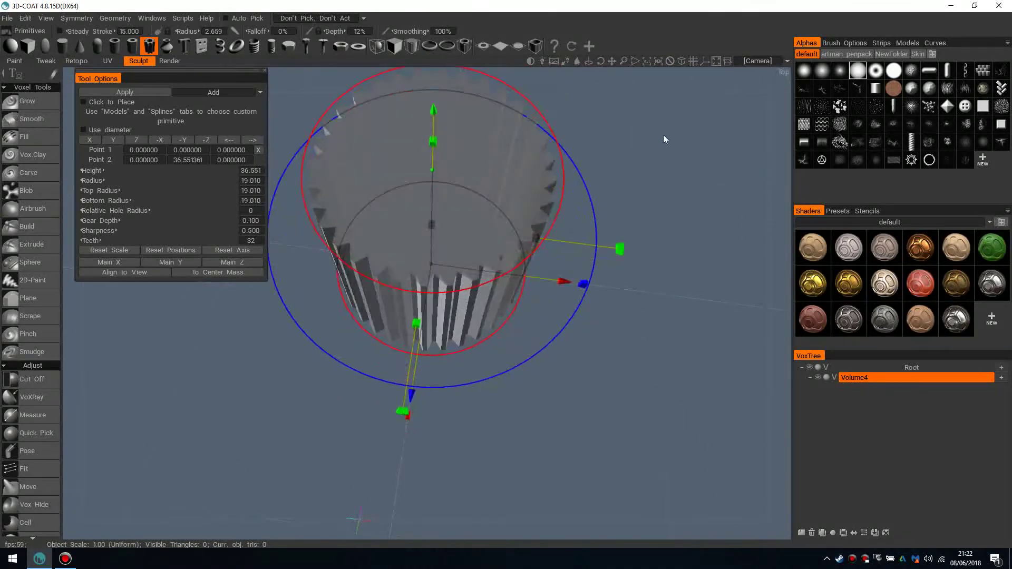
left_click(682, 62)
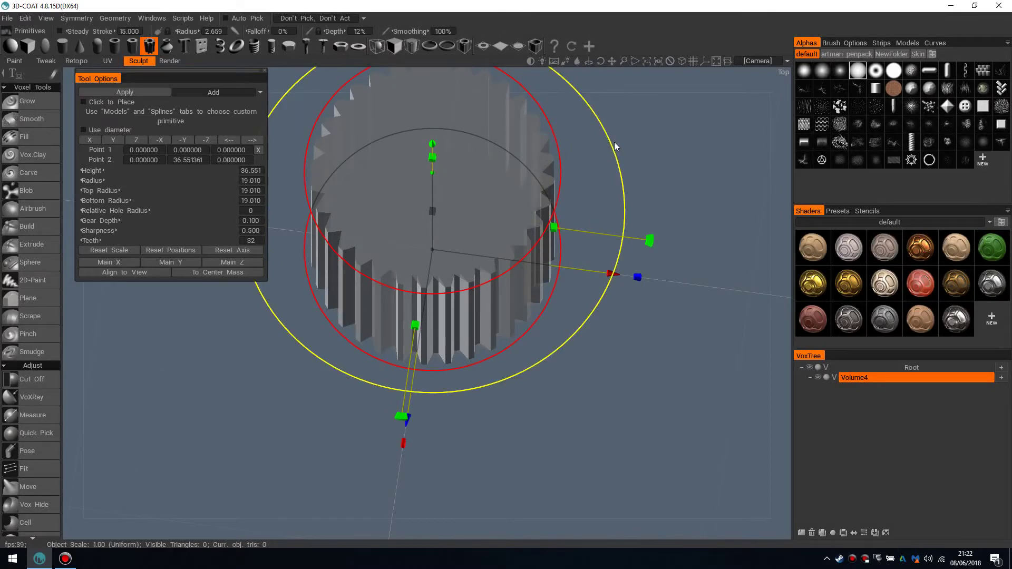
middle_click_drag(615, 148, 623, 189)
left_click_drag(623, 189, 574, 235, "shift")
middle_click_drag(574, 236, 638, 269)
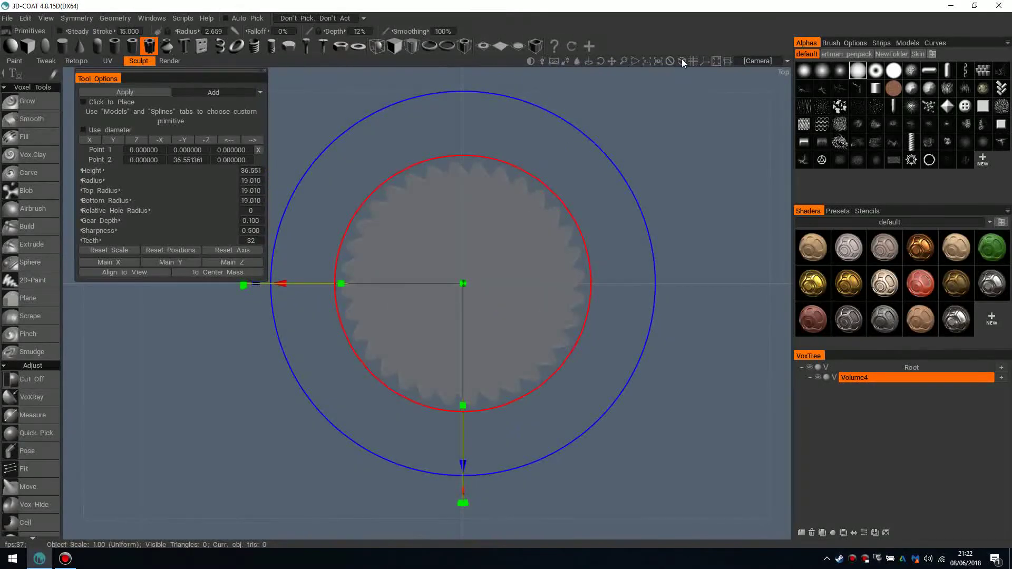
middle_click_drag(541, 171, 560, 157)
right_click_drag(560, 158, 608, 213)
middle_click_drag(619, 207, 587, 214)
scroll(588, 218, "up", 1)
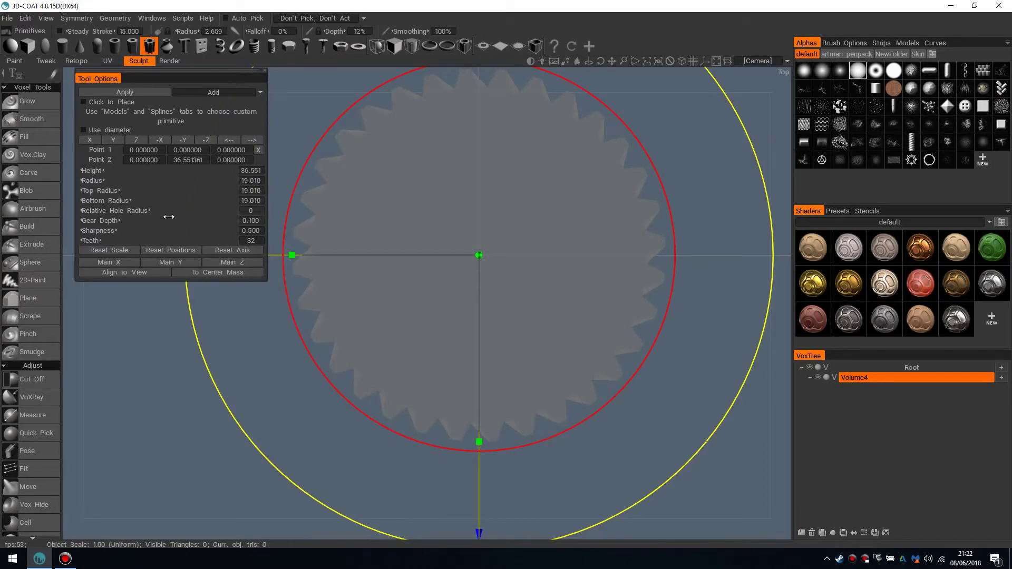
- Set the gear's sharpness to 0 and compare the teeth where they meet the main axes
left_click_drag(177, 231, 89, 240)
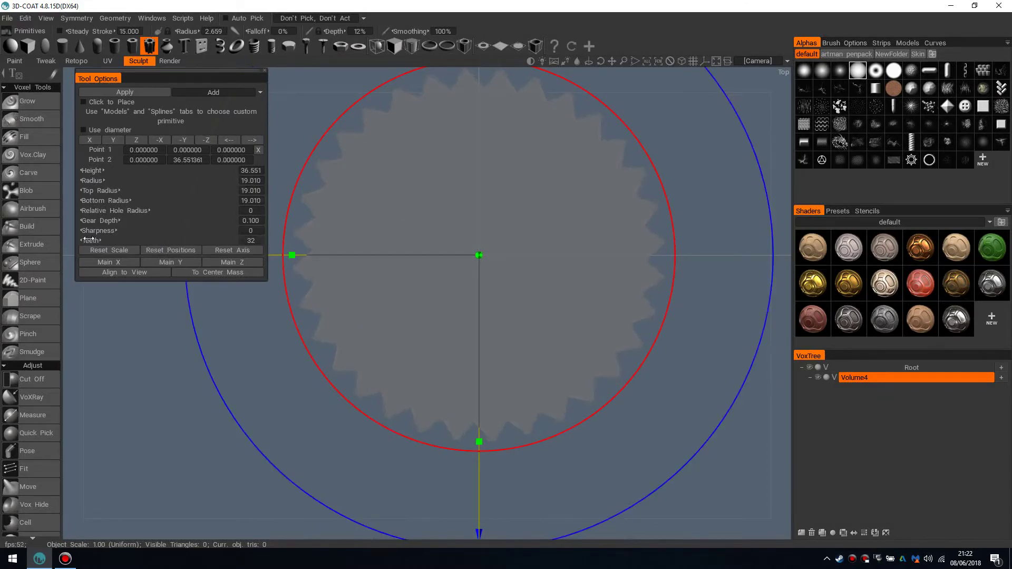
middle_click_drag(671, 221, 710, 231)
middle_click_drag(468, 221, 553, 221)
right_click_drag(553, 221, 587, 222)
middle_click_drag(589, 226, 493, 199)
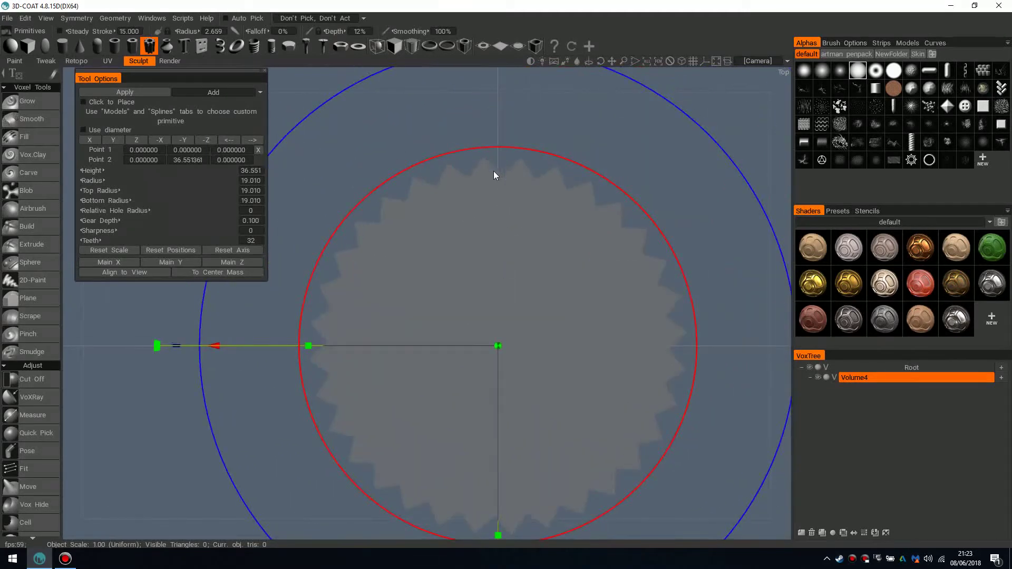
middle_click_drag(511, 477, 504, 294)
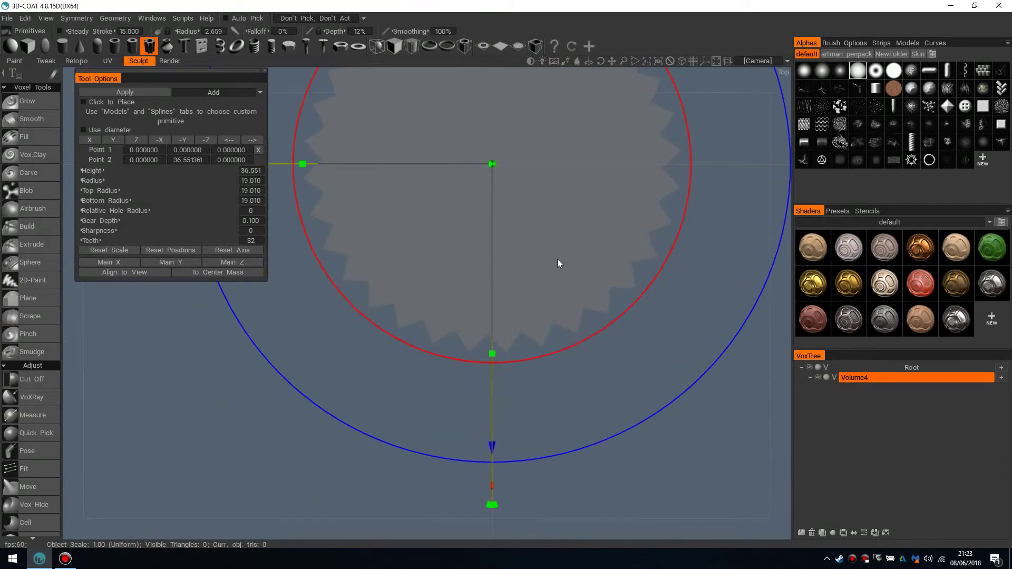
middle_click_drag(678, 124, 633, 209)
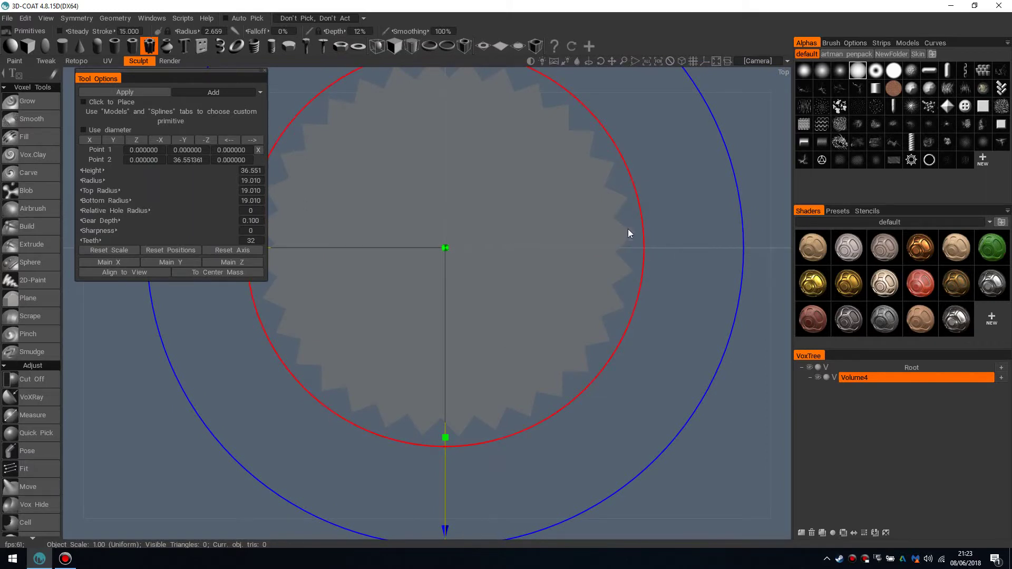
middle_click_drag(520, 223, 566, 238)
- Try tooth counts of 31 and 23 on the gear, and set the count back to 32
left_click(258, 241)
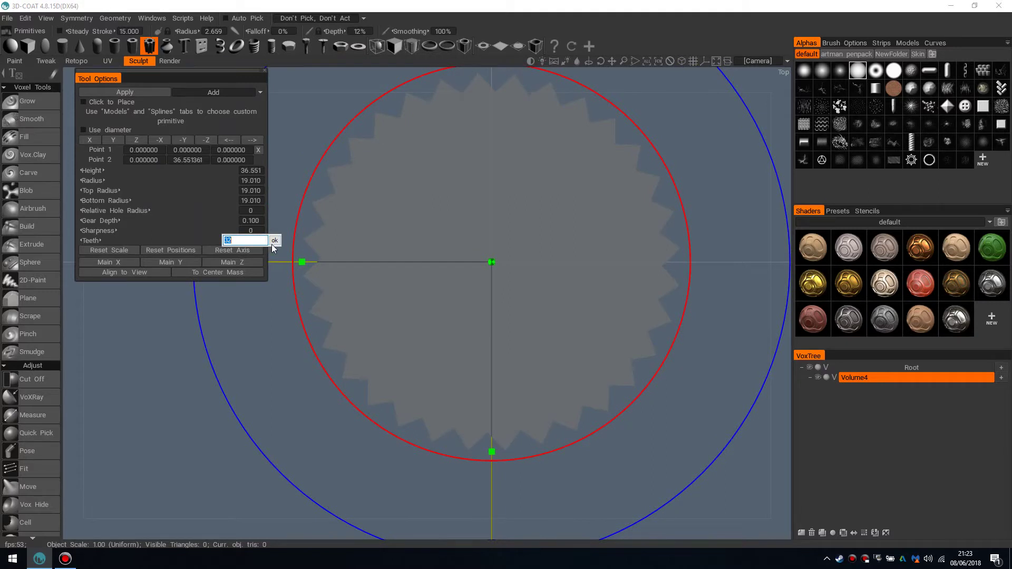
type("31")
left_click(275, 243)
left_click_drag(209, 241, 185, 242)
middle_click_drag(345, 266, 386, 273)
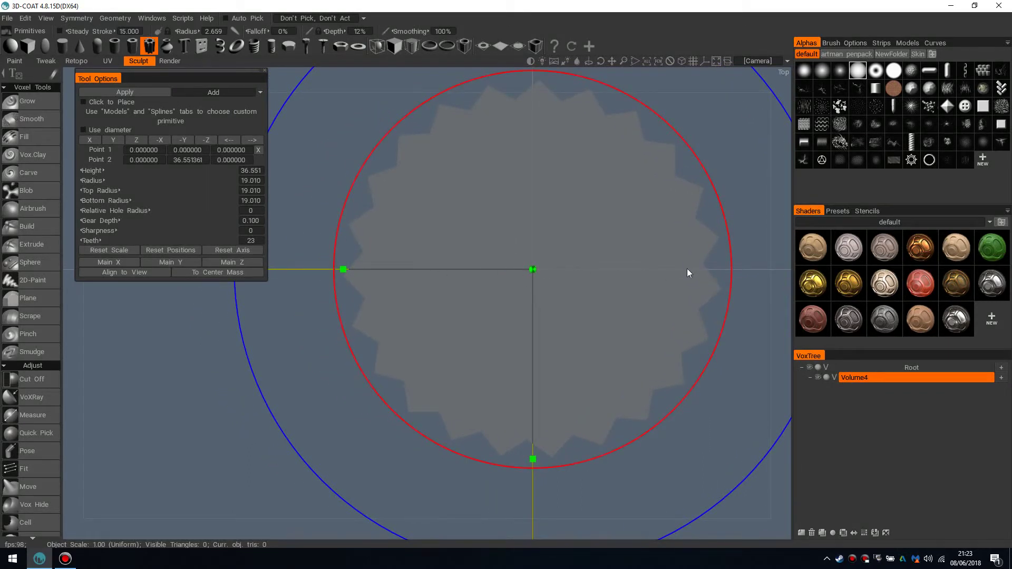
middle_click_drag(659, 270, 627, 274)
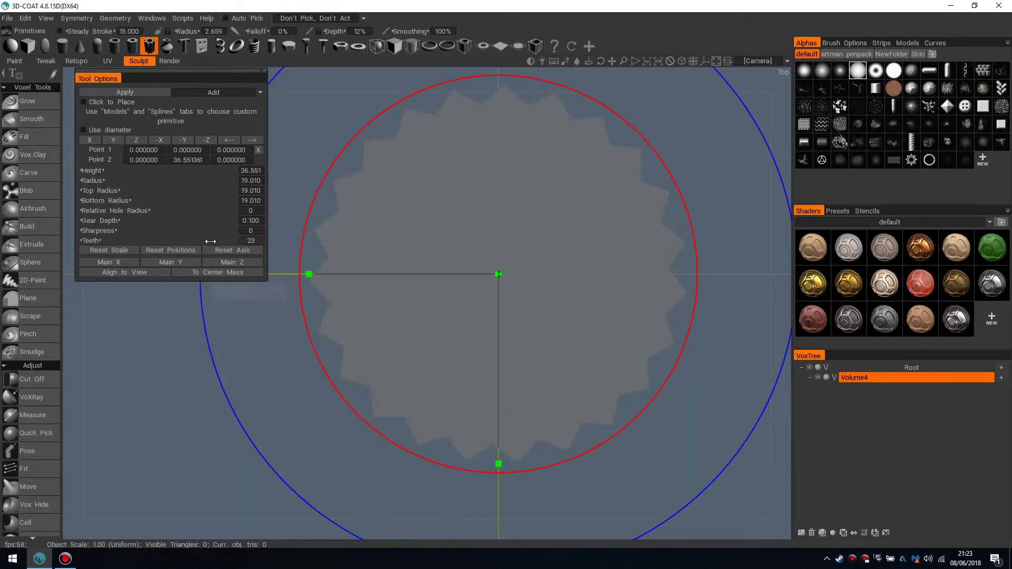
left_click_drag(207, 241, 253, 241)
middle_click_drag(427, 250, 497, 246)
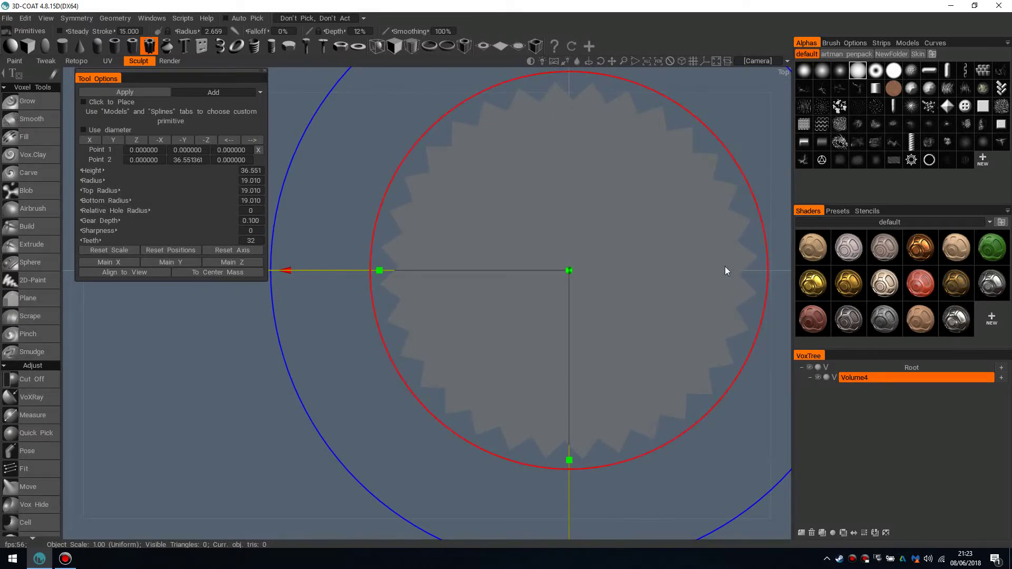
- Rotate the gear slightly about its vertical axis to line its teeth up symmetrically with the main axes
middle_click_drag(558, 131, 537, 152)
middle_click_drag(323, 319, 380, 337)
left_click_drag(267, 308, 267, 286)
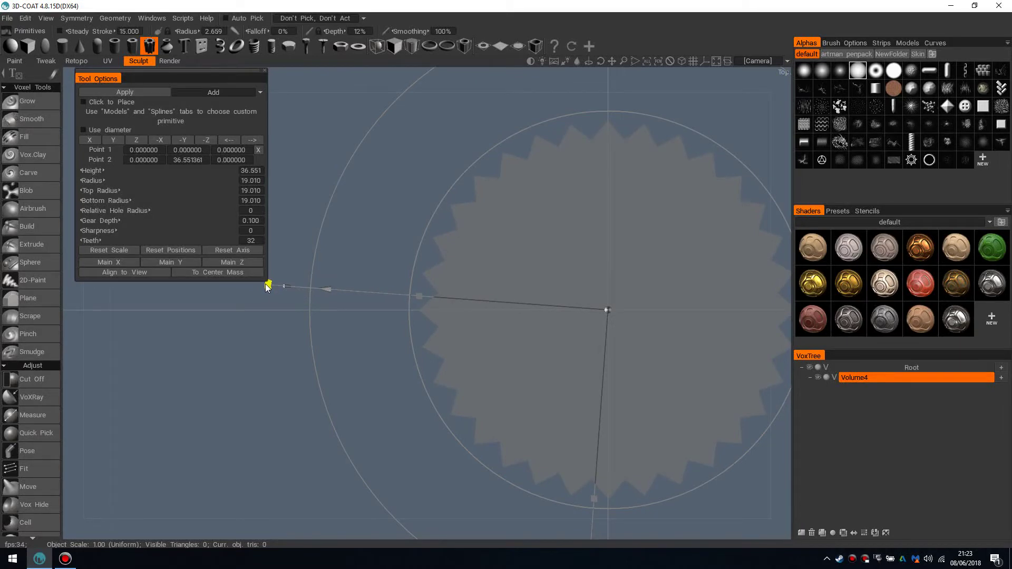
left_click_drag(267, 286, 268, 286)
middle_click_drag(643, 331, 525, 296)
- Return to a perspective view and widen the gear's top radius to about 32.3 to form a tapered cup
left_click_drag(525, 301, 658, 66)
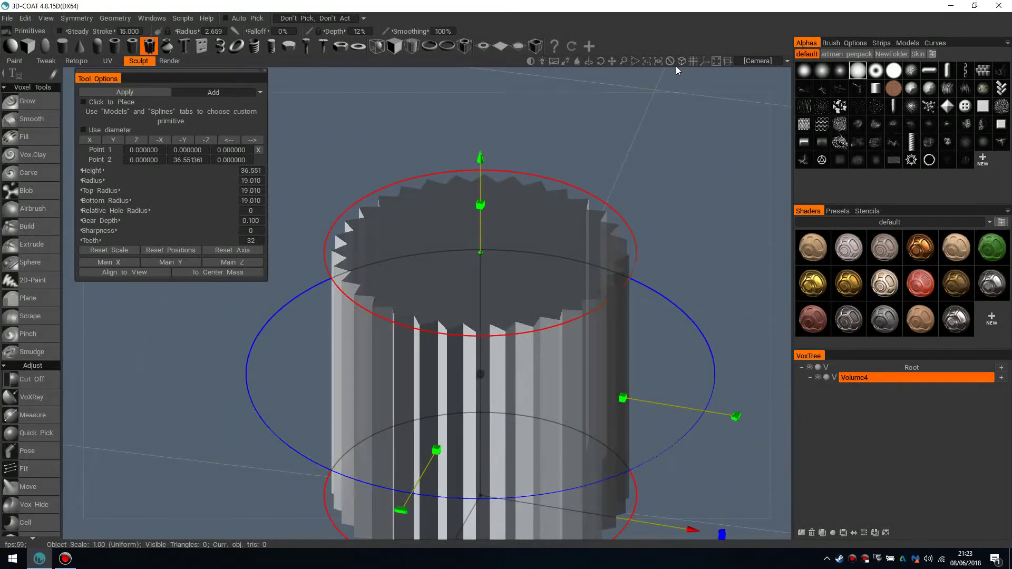
scroll(542, 215, "down", 2)
left_click_drag(574, 264, 646, 293)
scroll(545, 302, "down", 3)
scroll(546, 298, "up", 3)
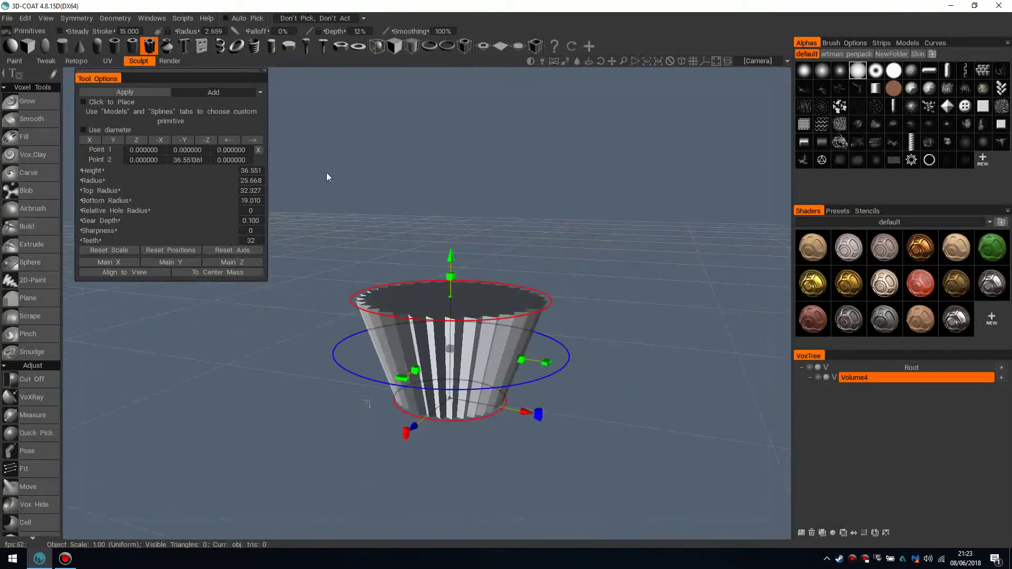
- Add the tapered gear to the volume at its current resolution, inspect the ridges, and undo the addition
key("Return")
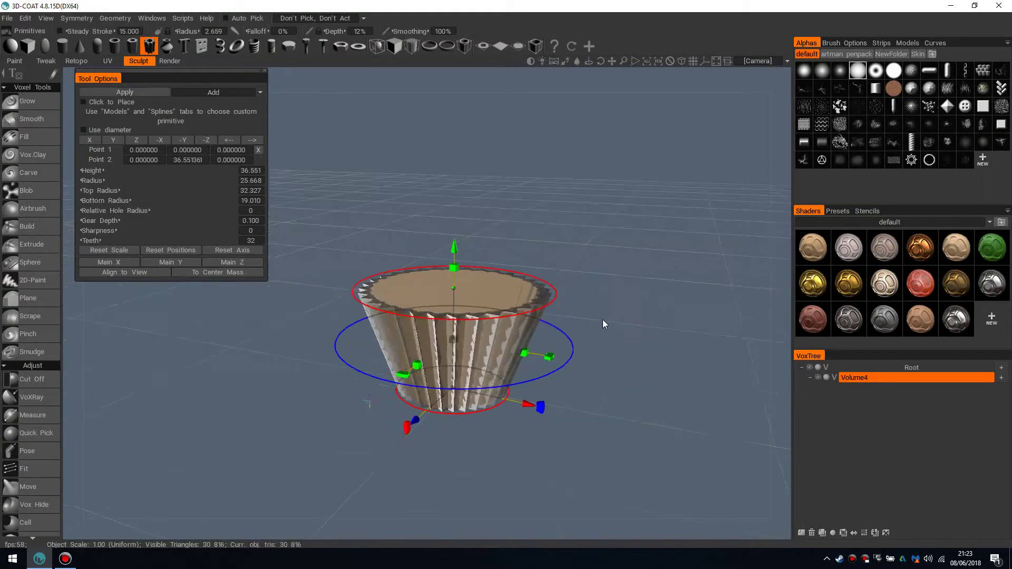
left_click(27, 101)
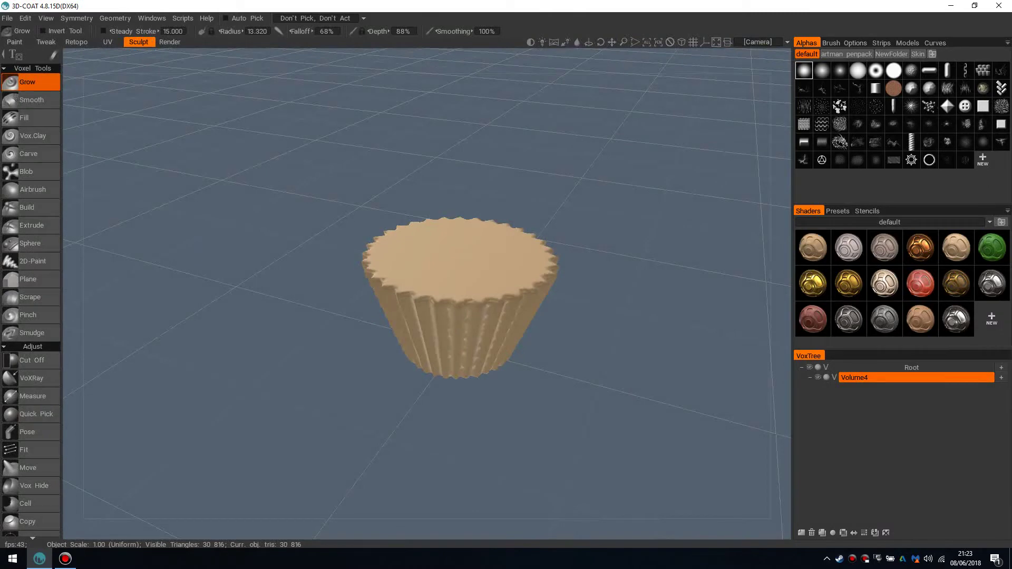
scroll(522, 296, "up", 3)
mouse_move(521, 296)
left_mouse_down("alt")
mouse_move(529, 266)
mouse_move(533, 308)
left_mouse_up("alt")
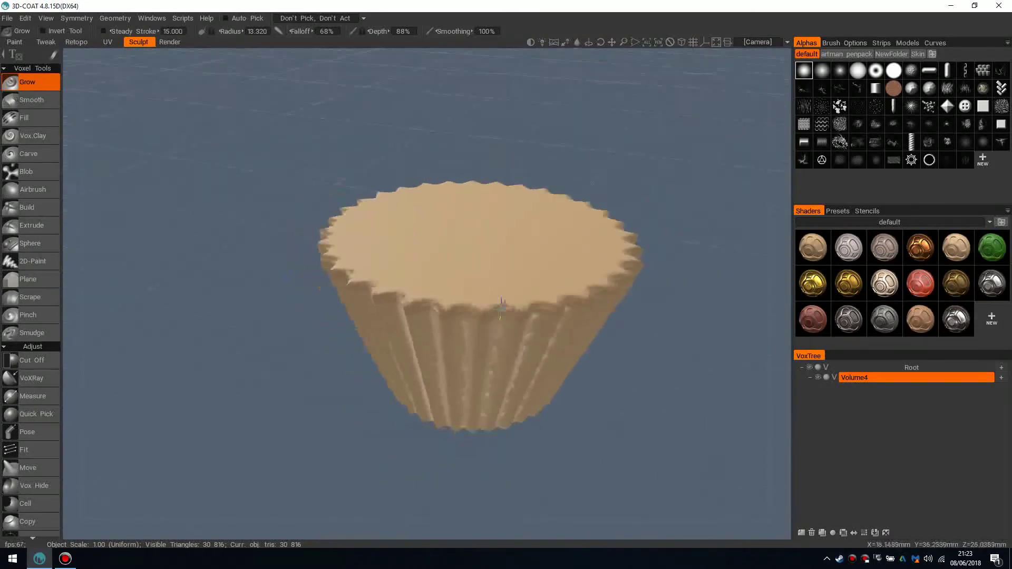
key("ctrl+z")
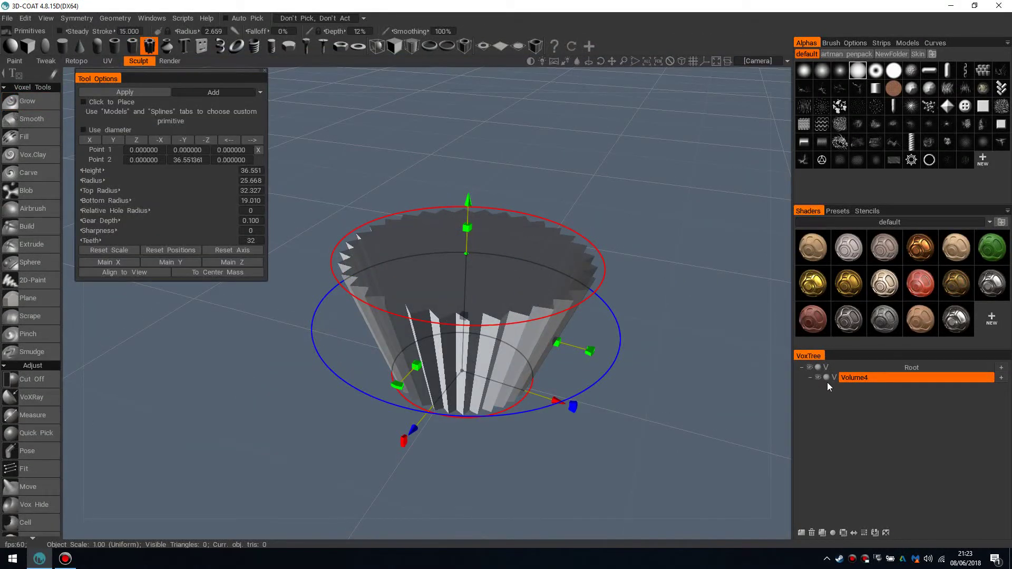
- Increase the resolution of the empty Volume4 to 2x and on to 4x
key("space")
key("space")
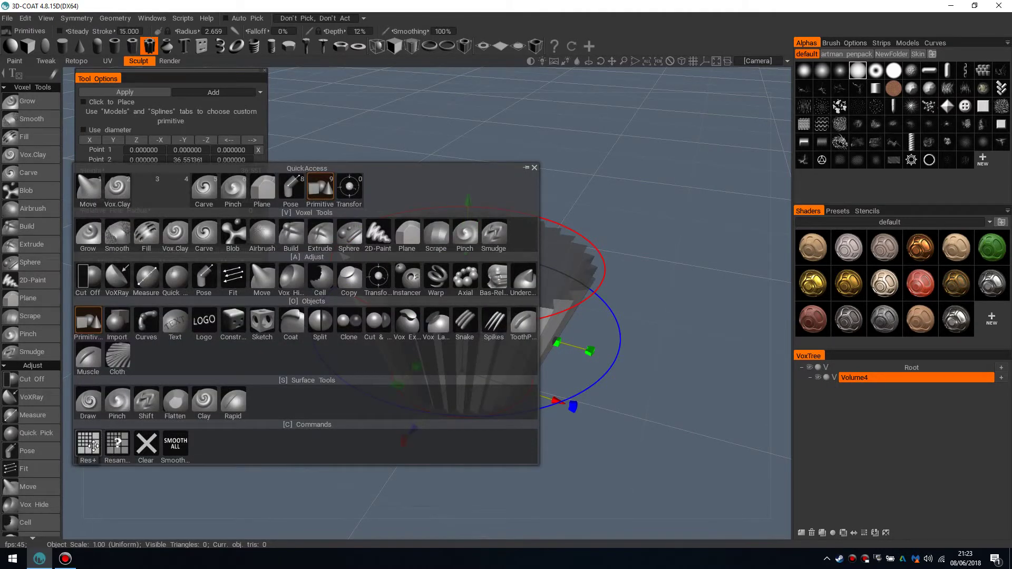
left_click(112, 446)
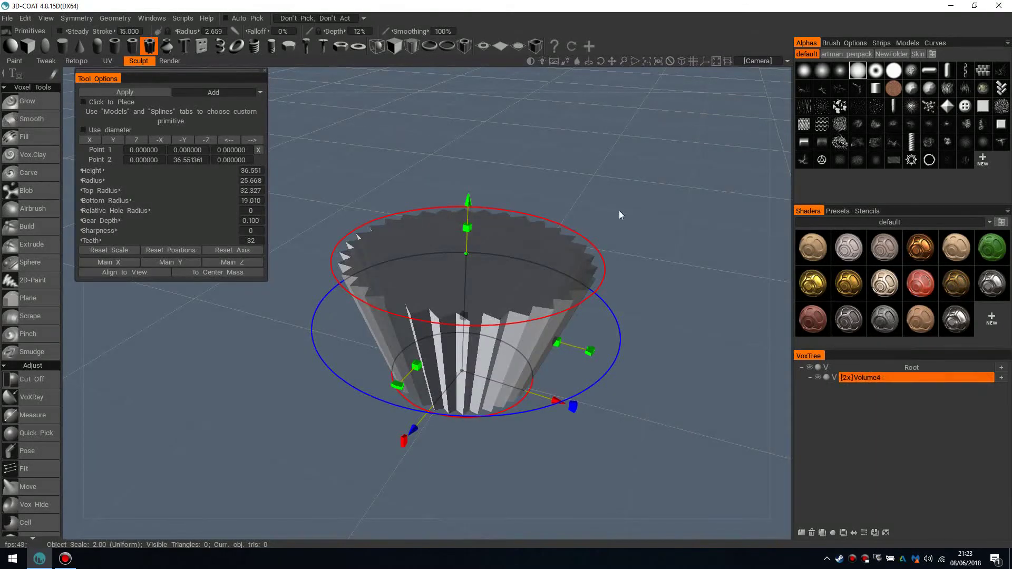
scroll(623, 219, "down", 2)
key("space")
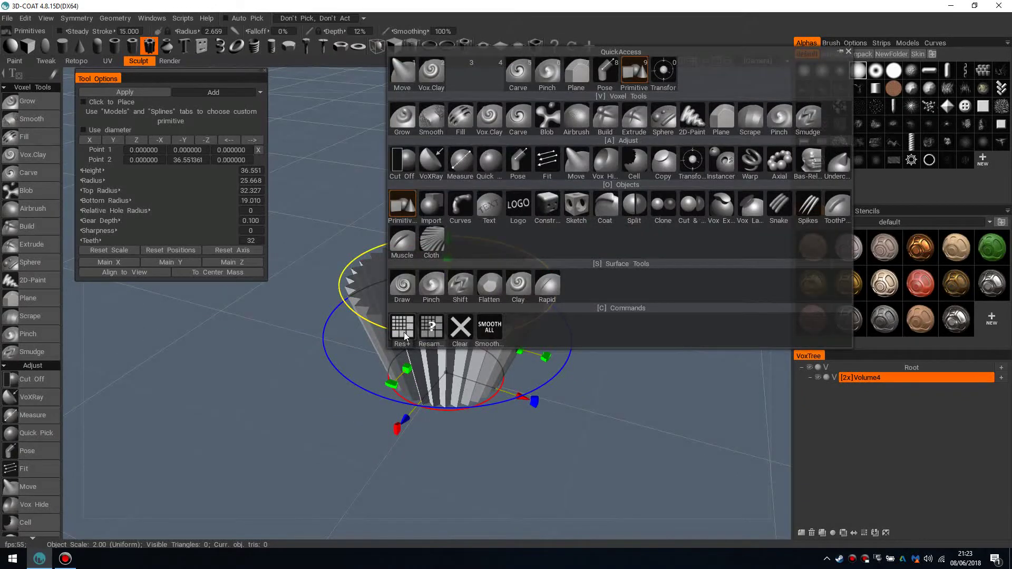
left_click(403, 329)
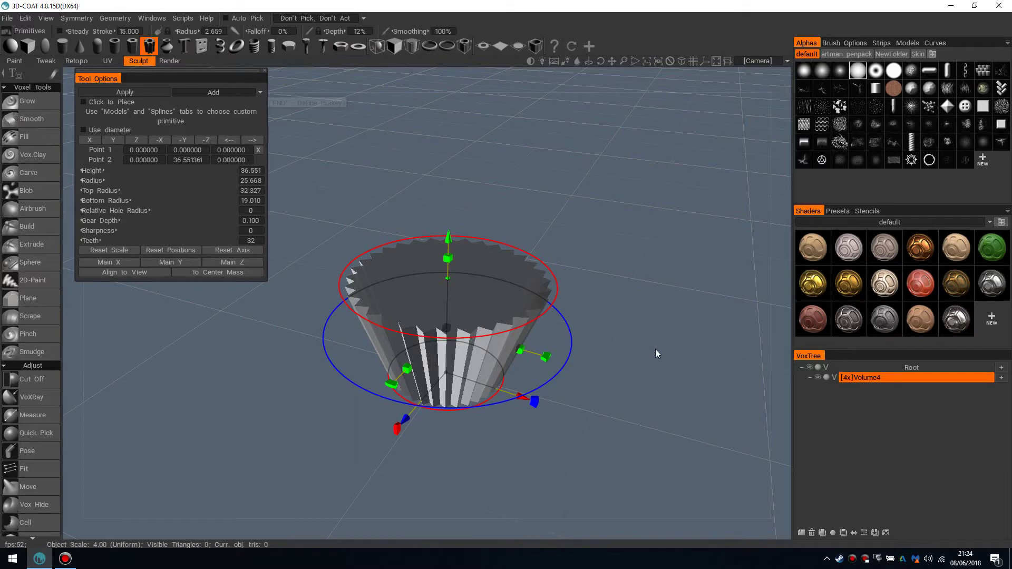
- Add the tapered gear to the 4x volume, leave the primitive tool for Grow, and inspect the ridges
key("Return")
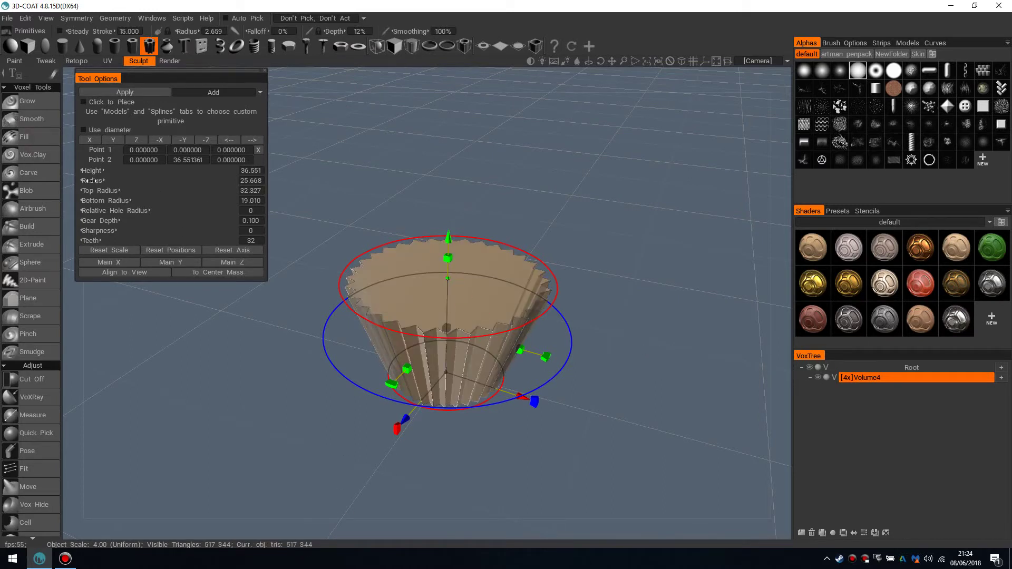
left_click(31, 106)
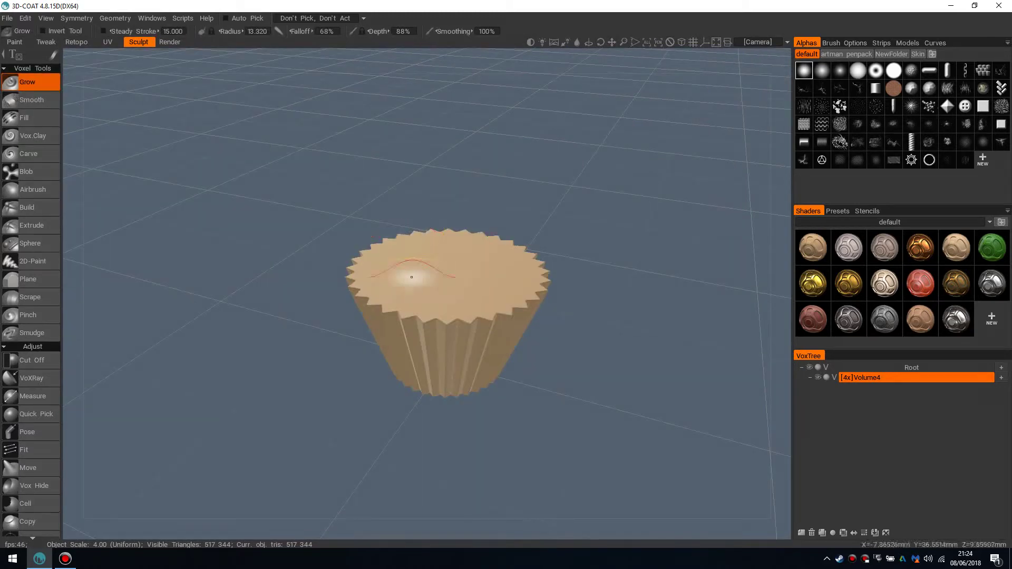
scroll(447, 312, "up", 3)
left_click_drag(447, 311, 475, 295, "alt")
scroll(454, 294, "down", 4)
scroll(465, 303, "up", 3)
scroll(475, 277, "down", 2)
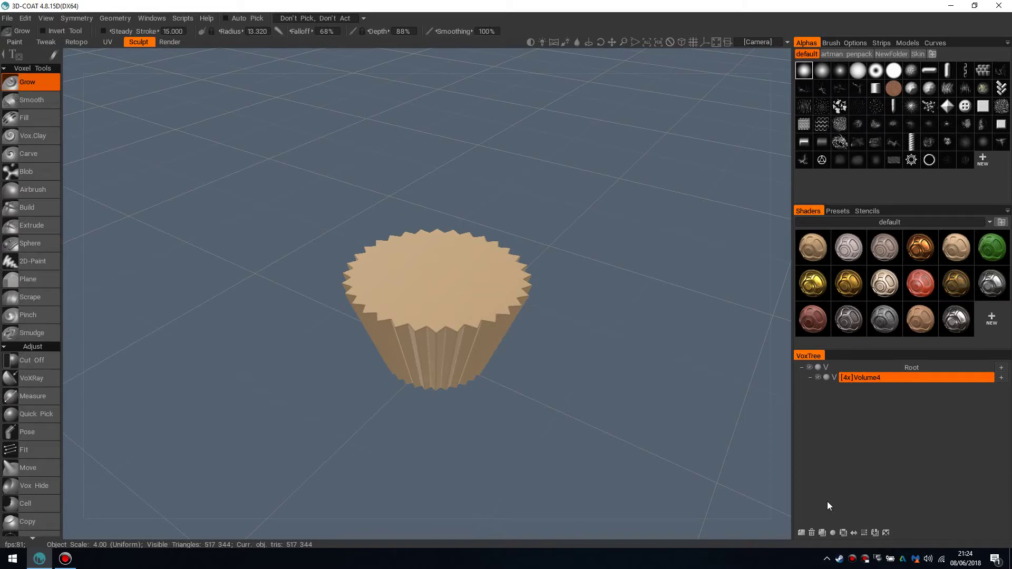
- Duplicate the ridged cup volume and move the copy straight up to a Y position of about 27.4
left_click(822, 532)
left_click_drag(579, 261, 583, 242)
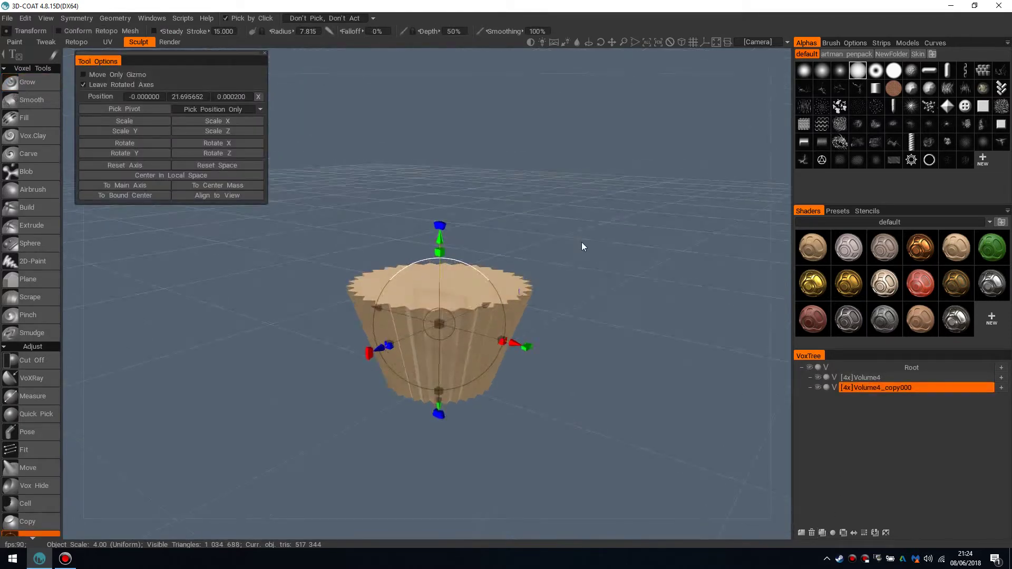
scroll(584, 242, "up", 3)
scroll(39, 360, "down", 10)
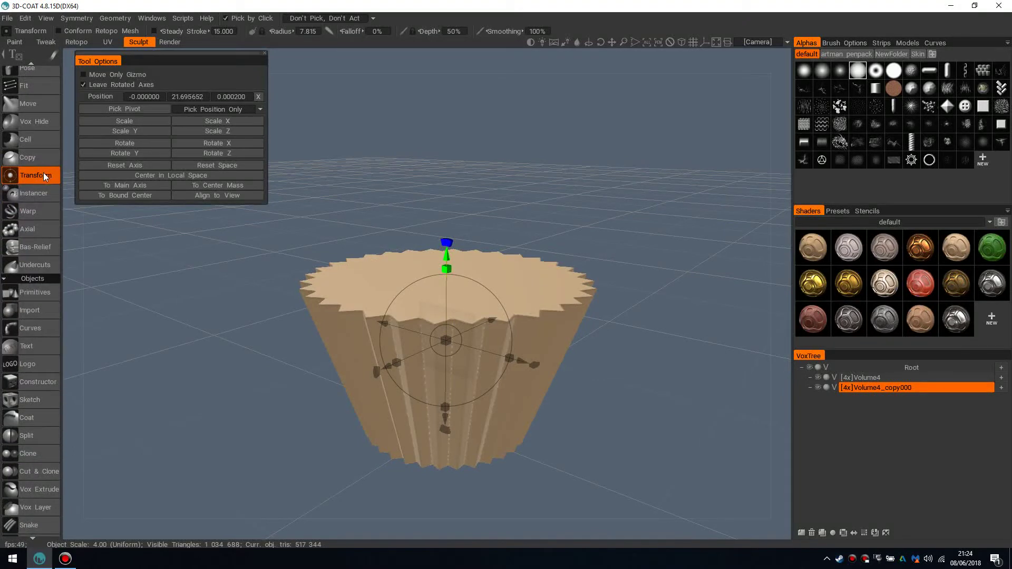
left_click_drag(447, 257, 448, 245)
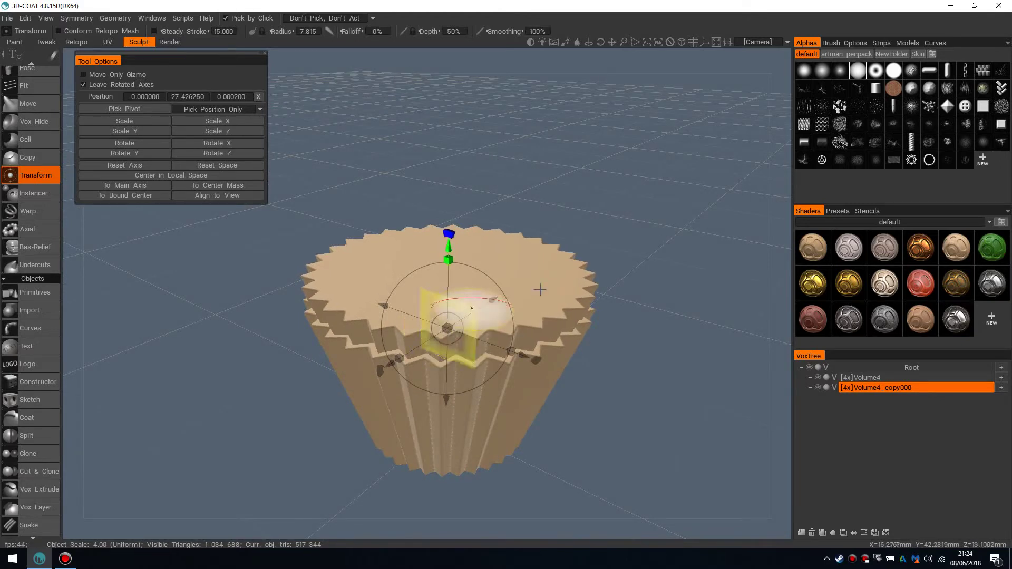
scroll(548, 311, "down", 3)
mouse_move(551, 317)
left_mouse_down()
mouse_move(564, 316)
mouse_move(526, 309)
mouse_move(536, 309)
left_mouse_up()
scroll(560, 317, "up", 1)
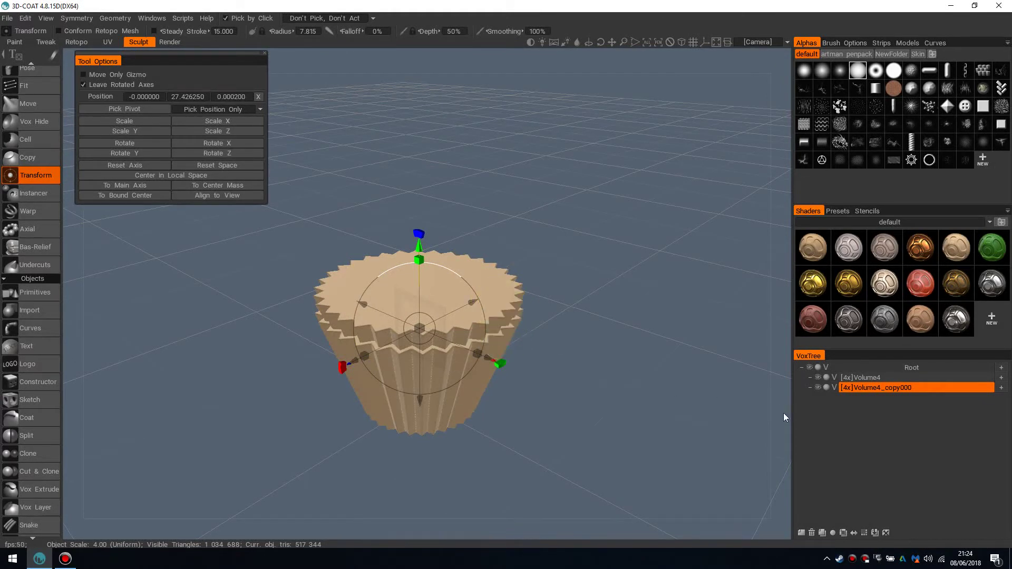
mouse_move(553, 319)
left_mouse_down()
mouse_move(529, 319)
mouse_move(542, 324)
left_mouse_up()
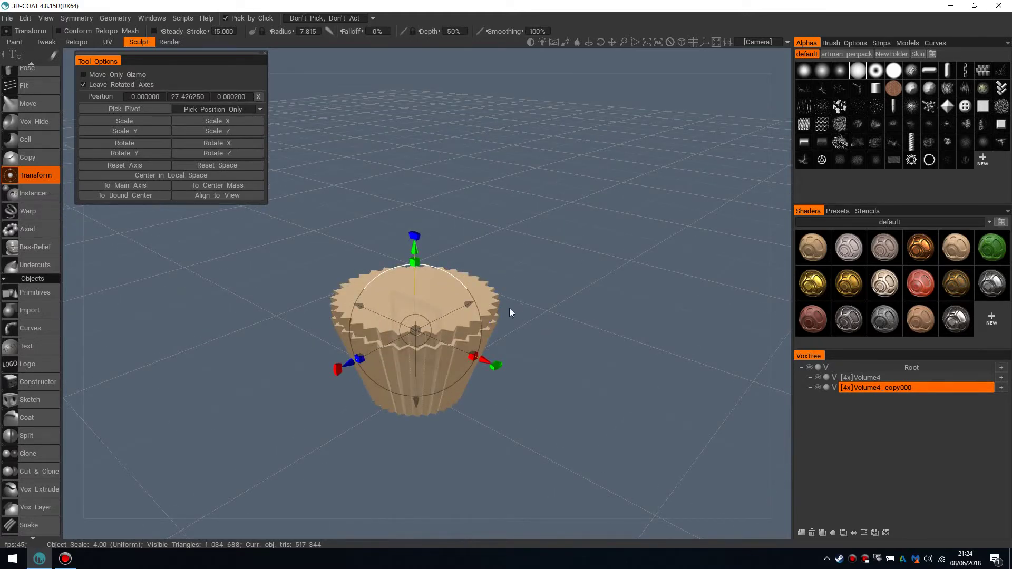
left_click_drag(528, 325, 485, 324)
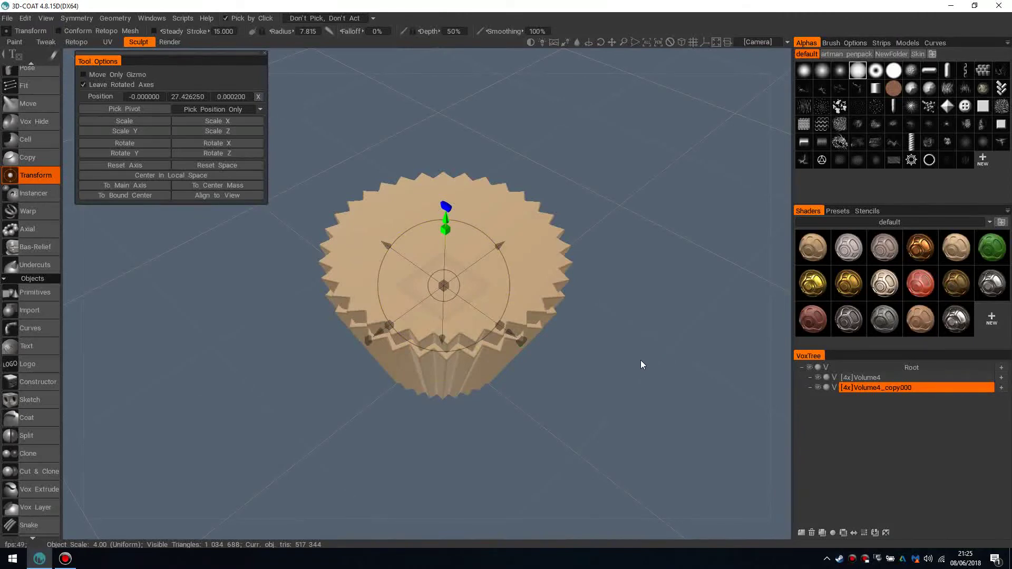
left_click_drag(639, 355, 591, 332)
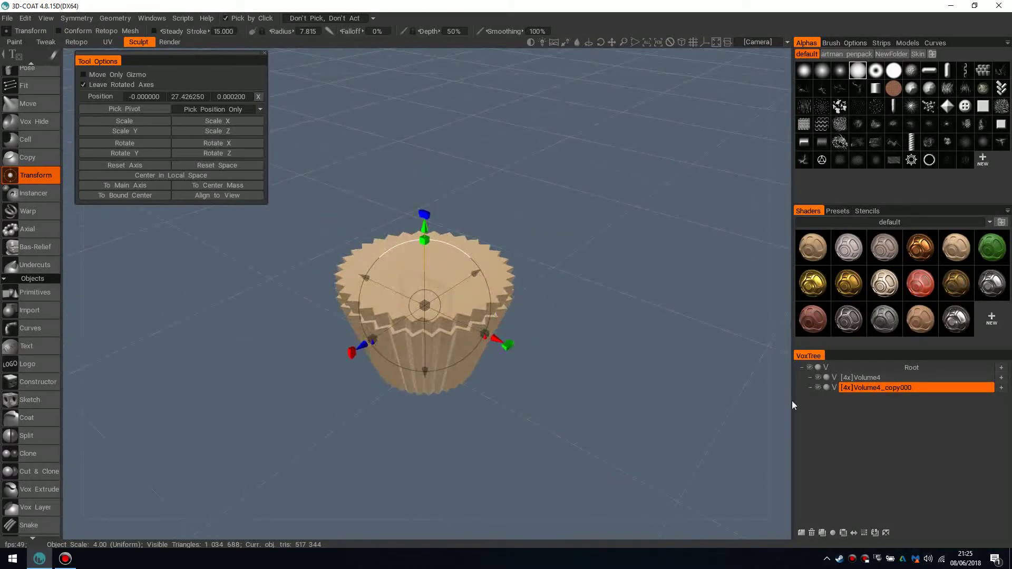
left_click_drag(987, 389, 989, 388)
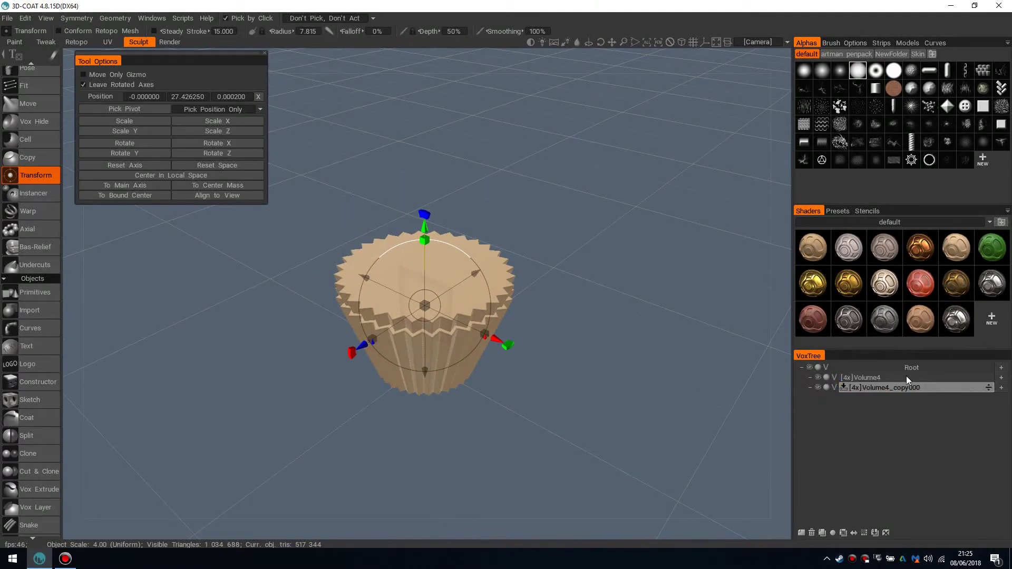
left_click_drag(632, 358, 590, 350)
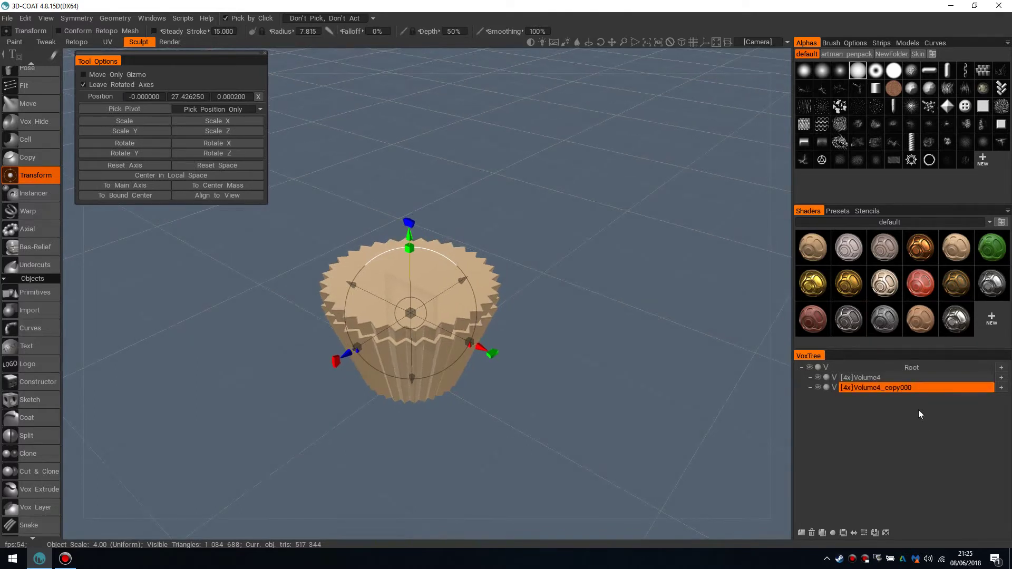
right_click(900, 388)
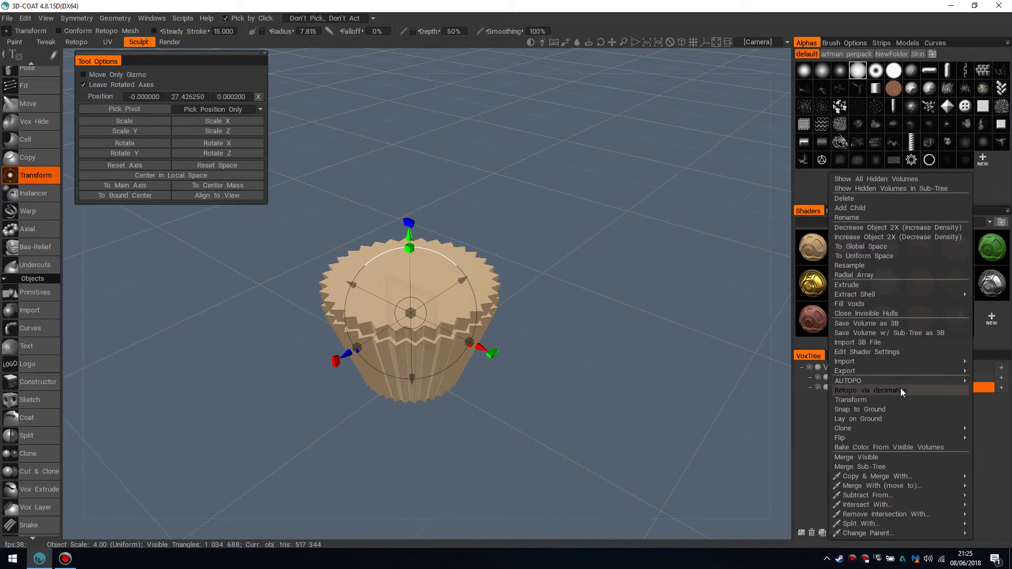
right_click(907, 387)
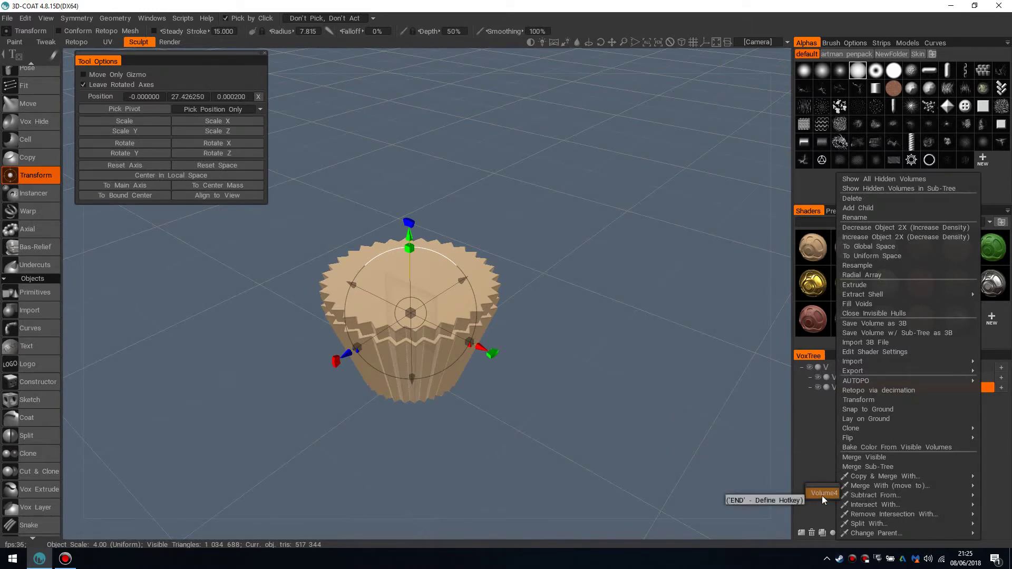
left_click(814, 459)
- Rename the original ridged cup volume, Volume4, to Base
double_click(875, 375)
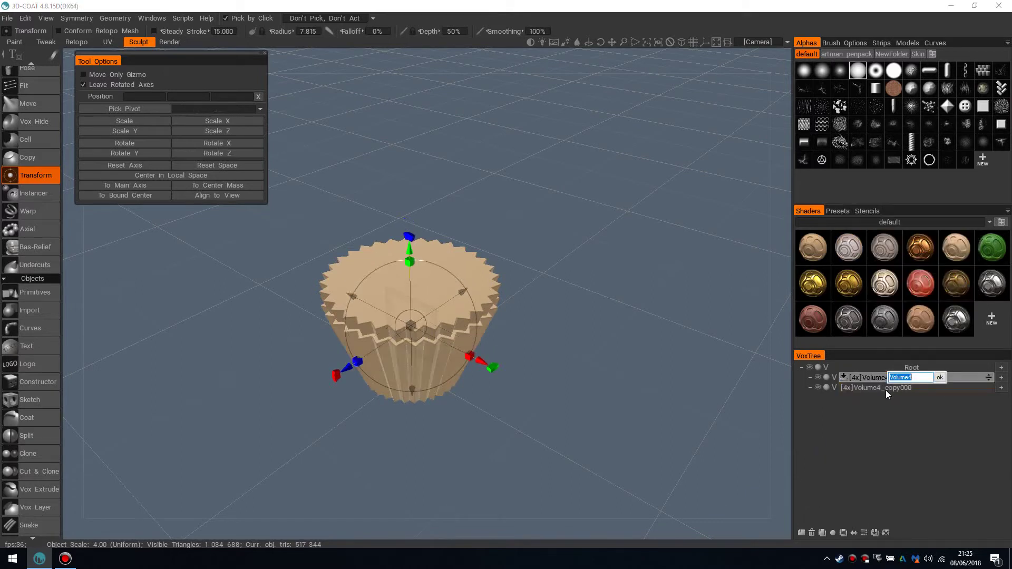
type("Base")
key("Return")
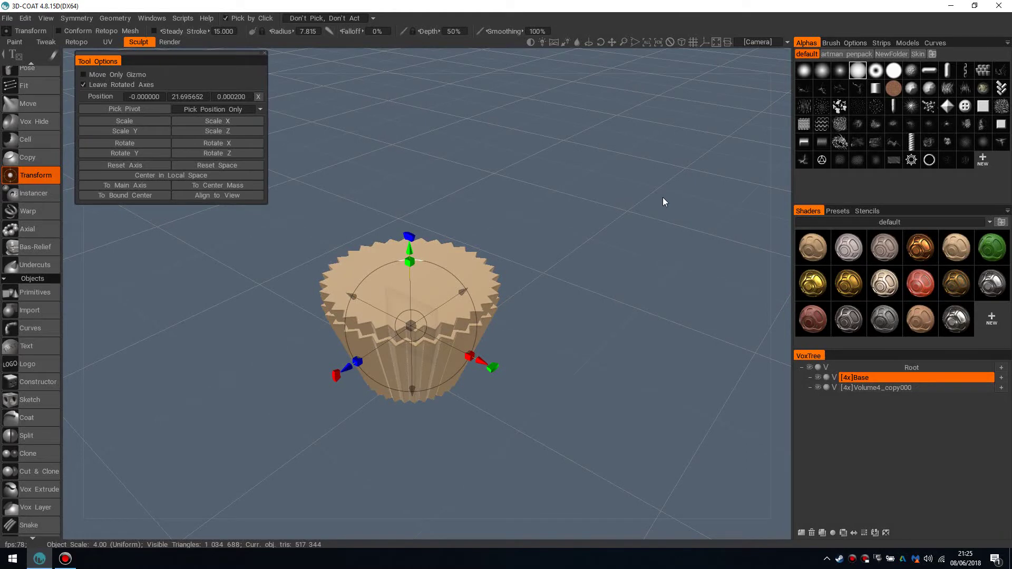
- Subtract the raised copy Volume4_copy000 from Base, inspect the hollowed cup, and undo the subtraction
left_click(941, 389)
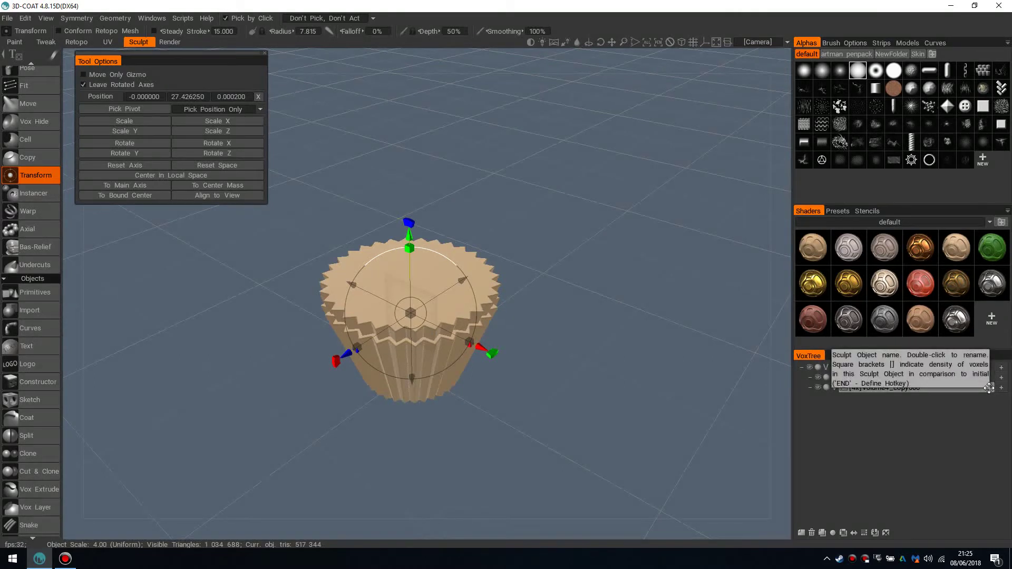
left_click_drag(989, 388, 990, 379)
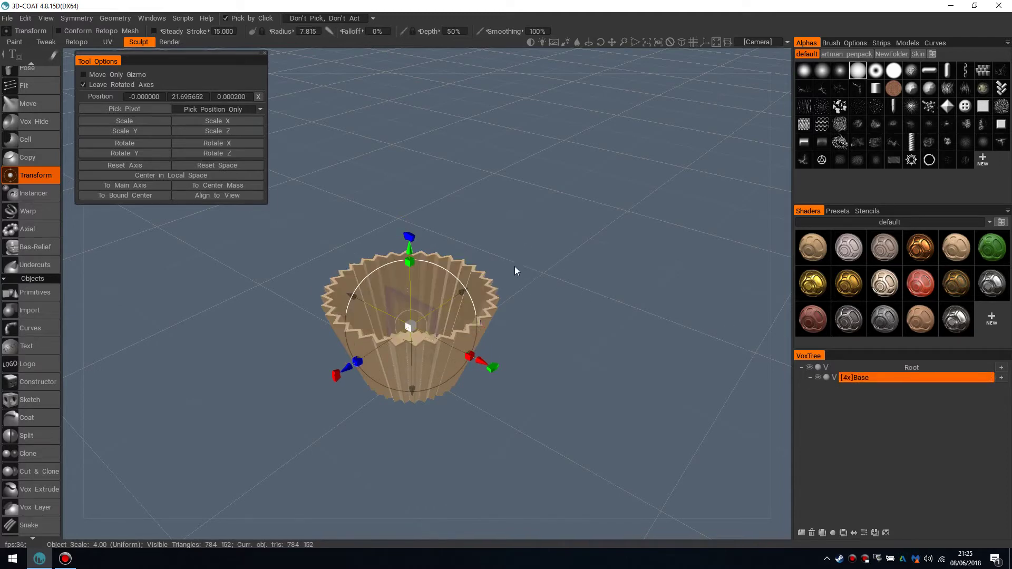
left_click_drag(514, 267, 573, 287)
scroll(546, 279, "up", 5)
scroll(547, 296, "up", 1)
left_click_drag(537, 296, 637, 318, "alt")
scroll(519, 311, "down", 6)
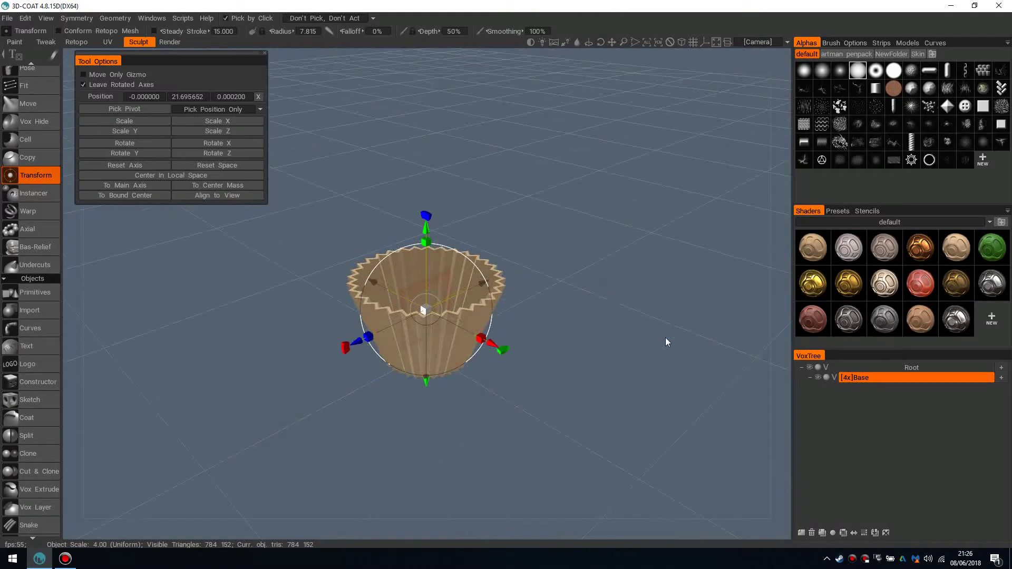
key("ctrl+z")
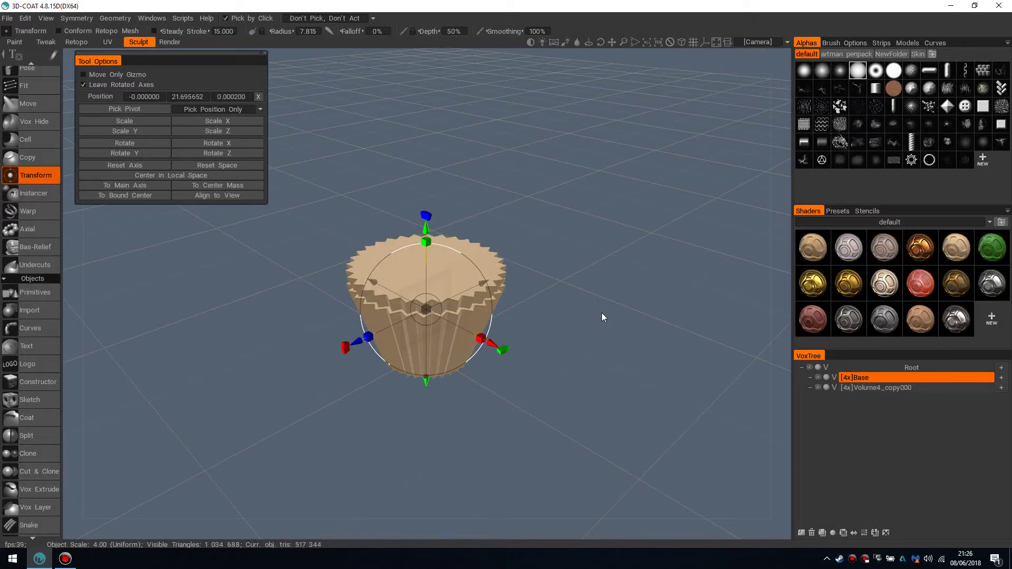
- Delete the raised duplicate Volume4_copy000, keeping only the Base volume
left_click(875, 391)
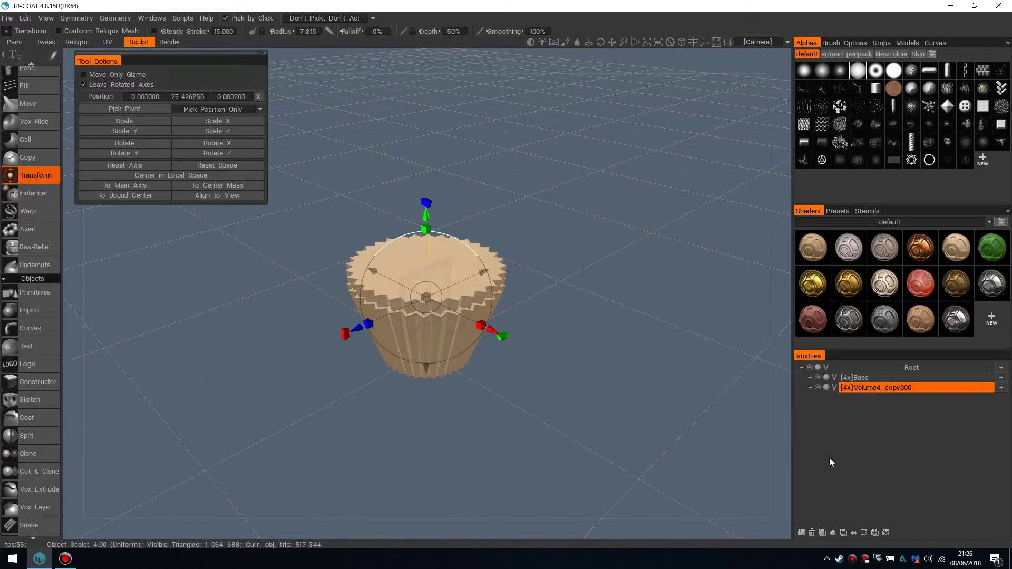
left_click(812, 531)
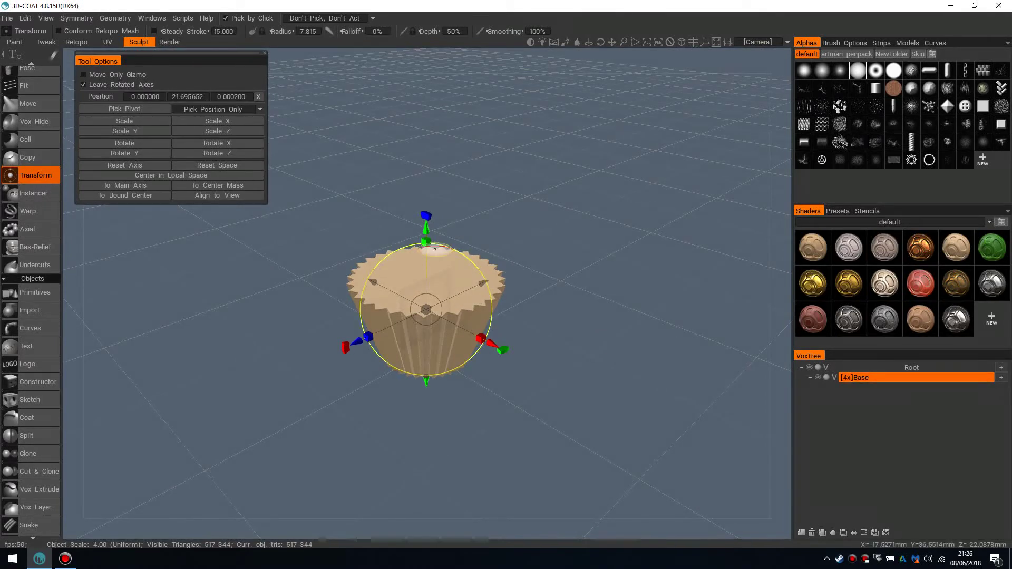
scroll(34, 98, "up", 7)
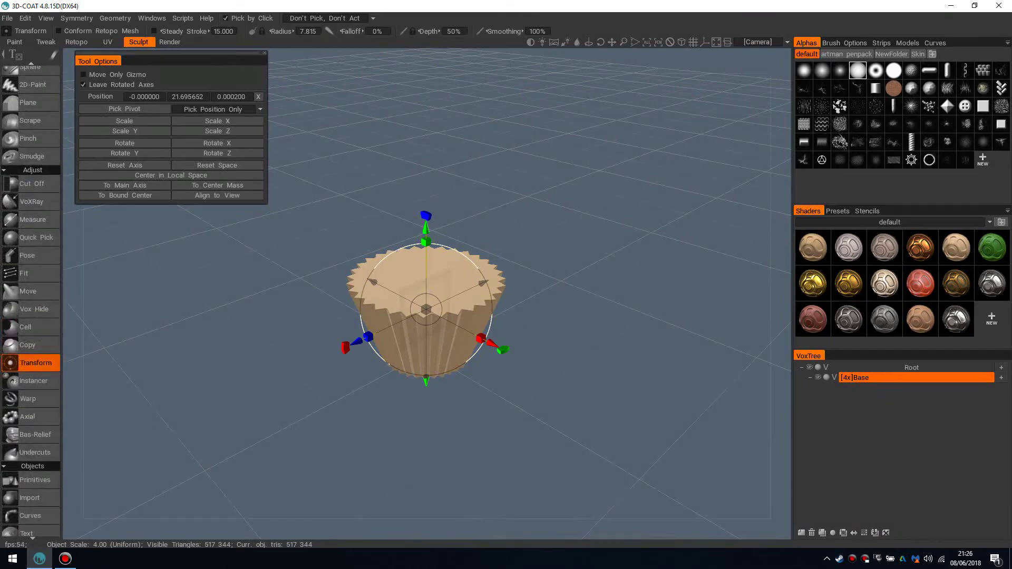
mouse_move(550, 293)
left_mouse_down()
mouse_move(563, 263)
mouse_move(540, 300)
left_mouse_up()
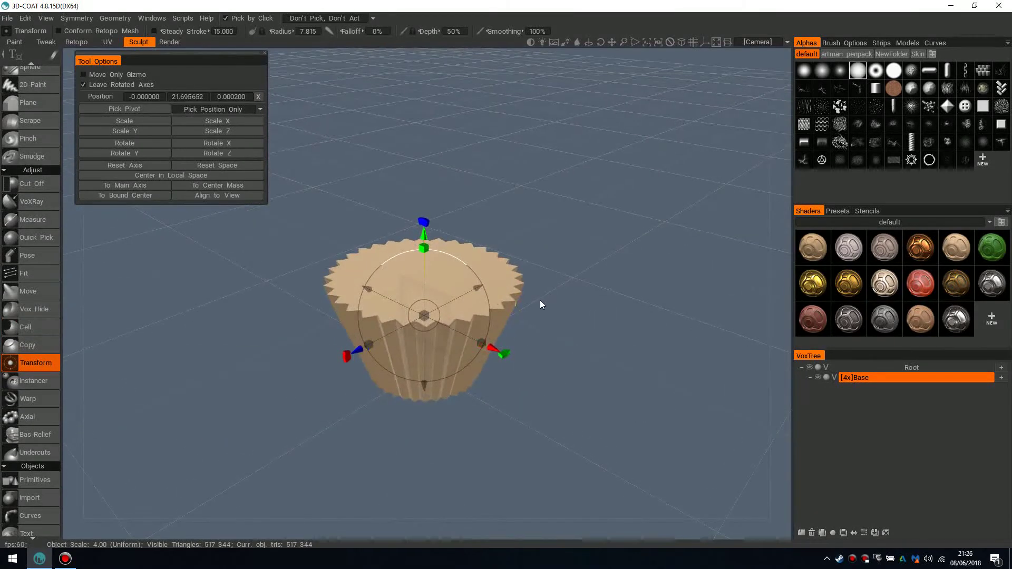
- Add a new empty volume under Root and name it Cake
key("space")
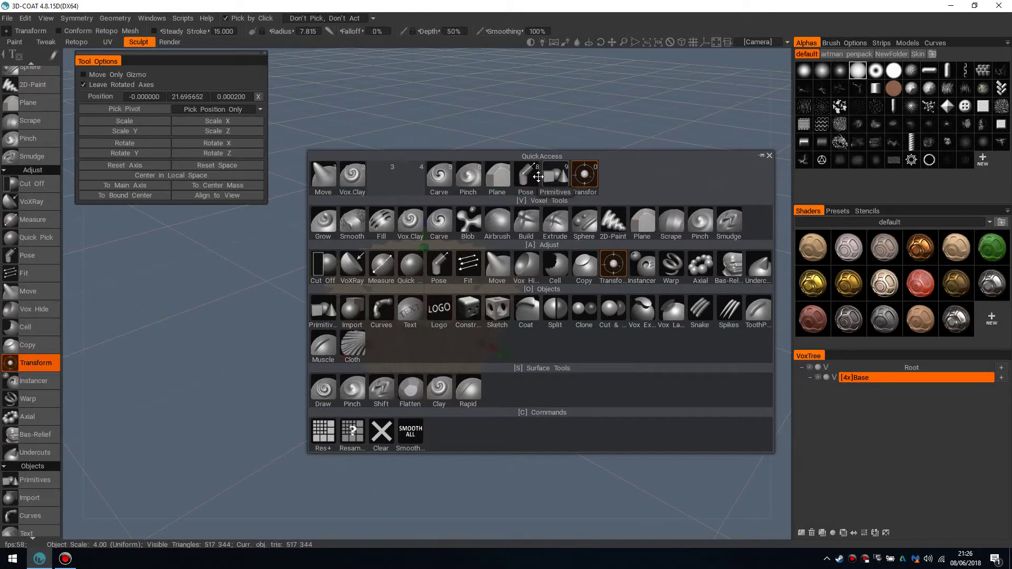
left_click(802, 533)
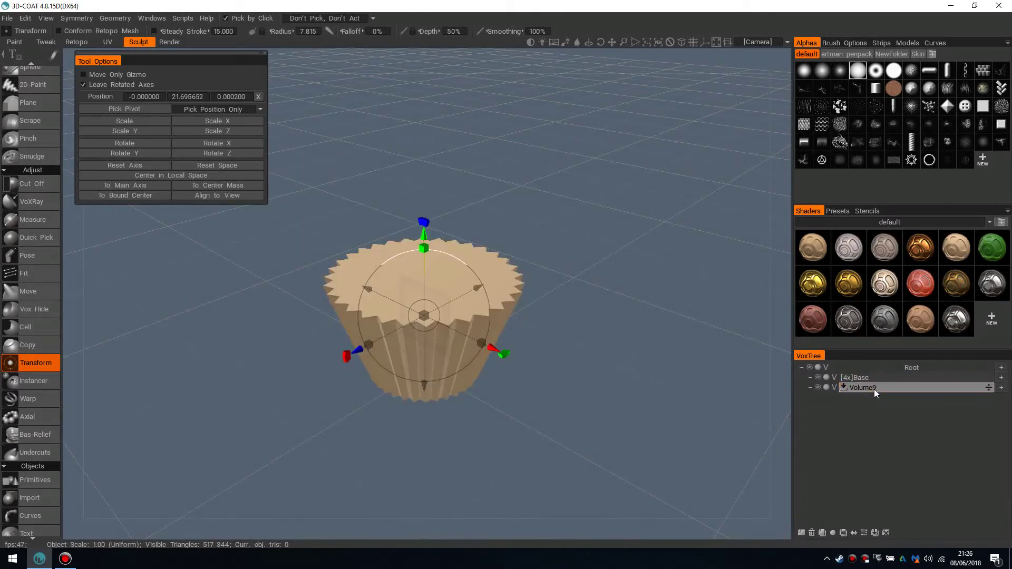
double_click(857, 390)
type("Cake")
key("Return")
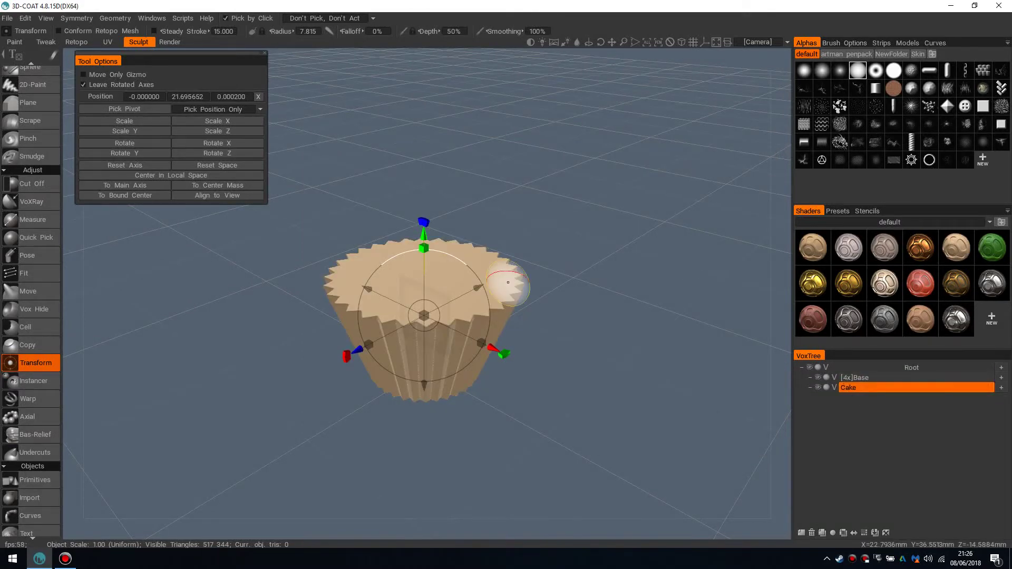
- Start a sphere primitive for the Cake volume and enlarge it to a radius of about 33.2
key("space")
left_click(503, 141)
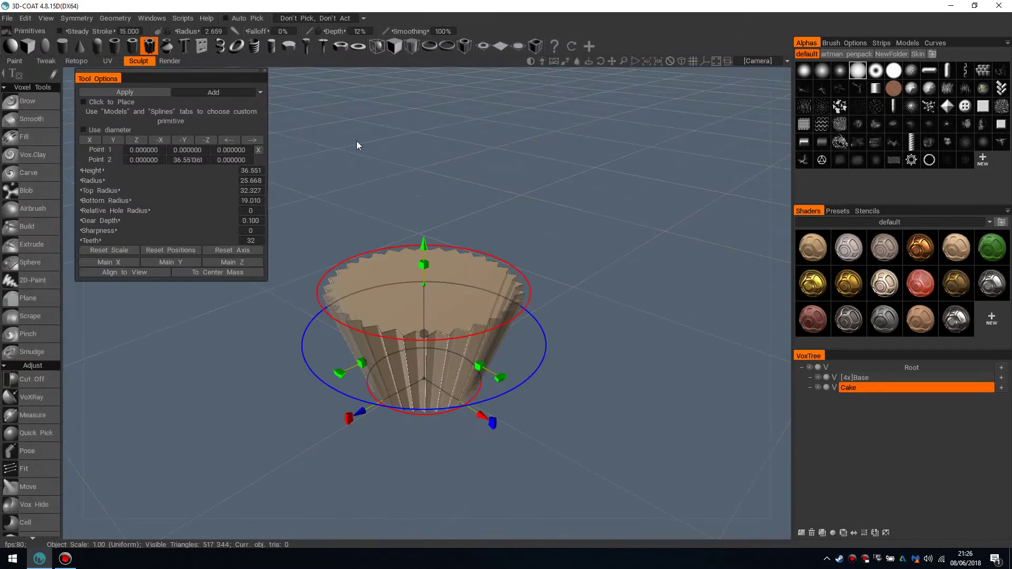
left_click(20, 49)
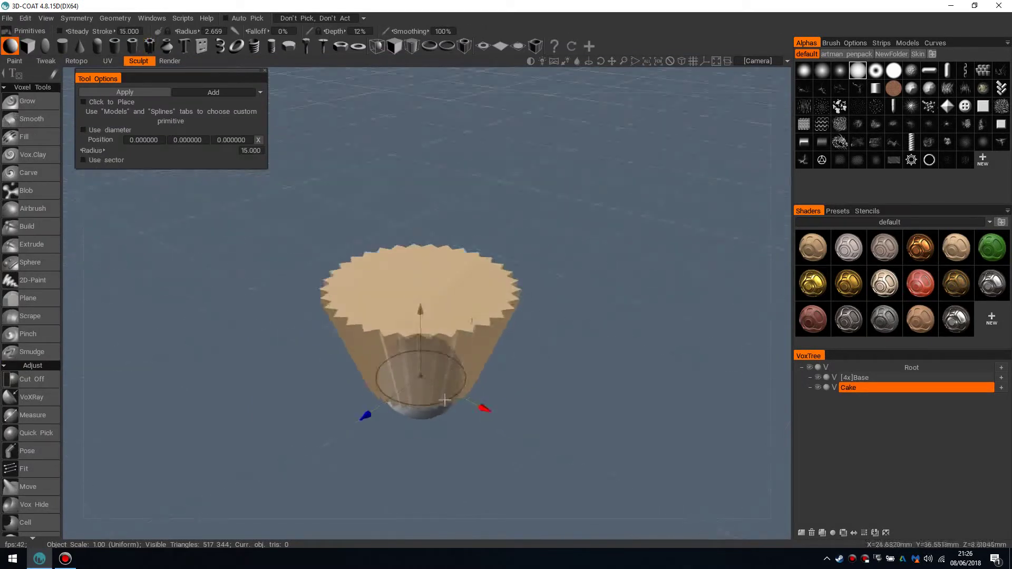
left_click_drag(442, 402, 492, 406)
scroll(538, 337, "down", 3)
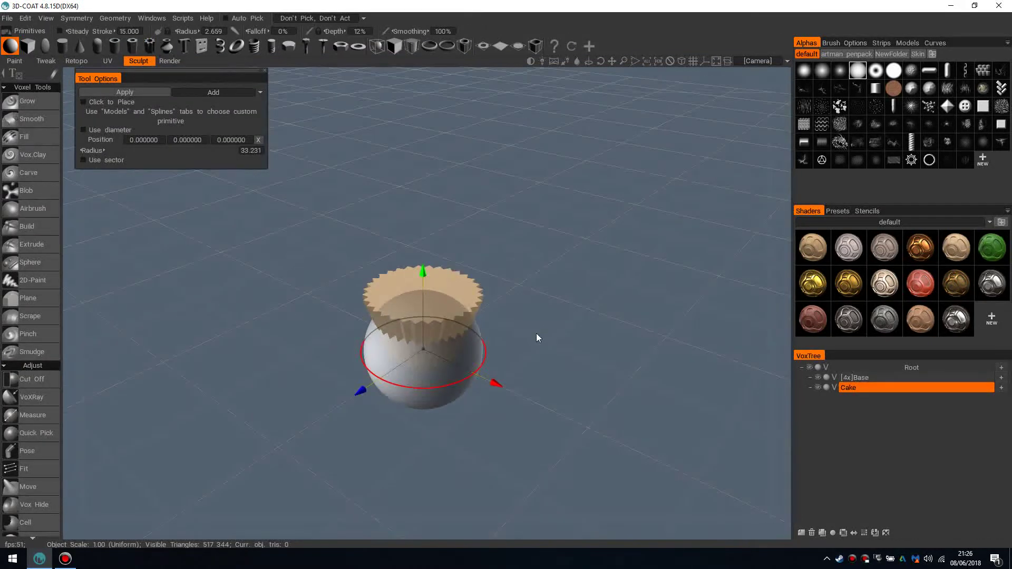
- Raise the sphere above the ridged base to a Y position of about 38 and reduce its radius to about 32.5
left_click_drag(537, 336, 548, 295)
left_click_drag(418, 271, 416, 197)
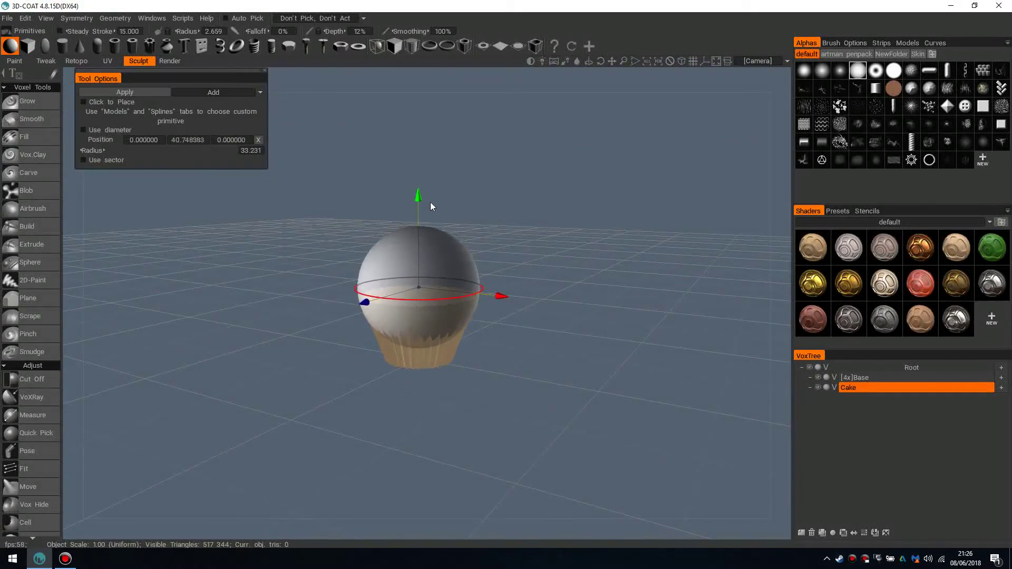
scroll(497, 219, "up", 3)
left_click_drag(458, 291, 449, 288)
left_click_drag(415, 95, 417, 107)
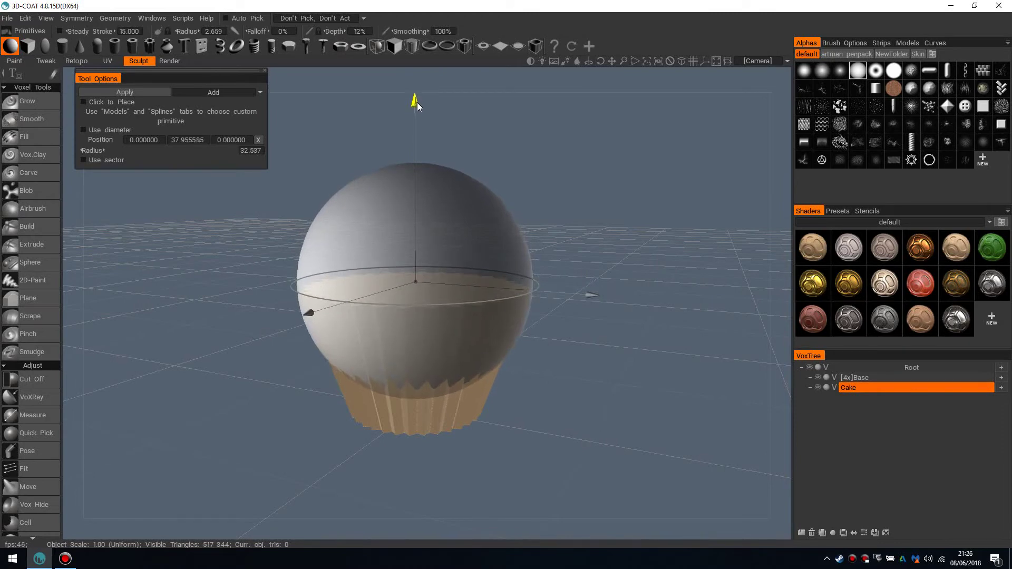
- Apply the sphere primitive to the Cake volume and inspect how it overlaps the ridged base
left_click(130, 96)
scroll(506, 257, "down", 3)
scroll(529, 285, "up", 4)
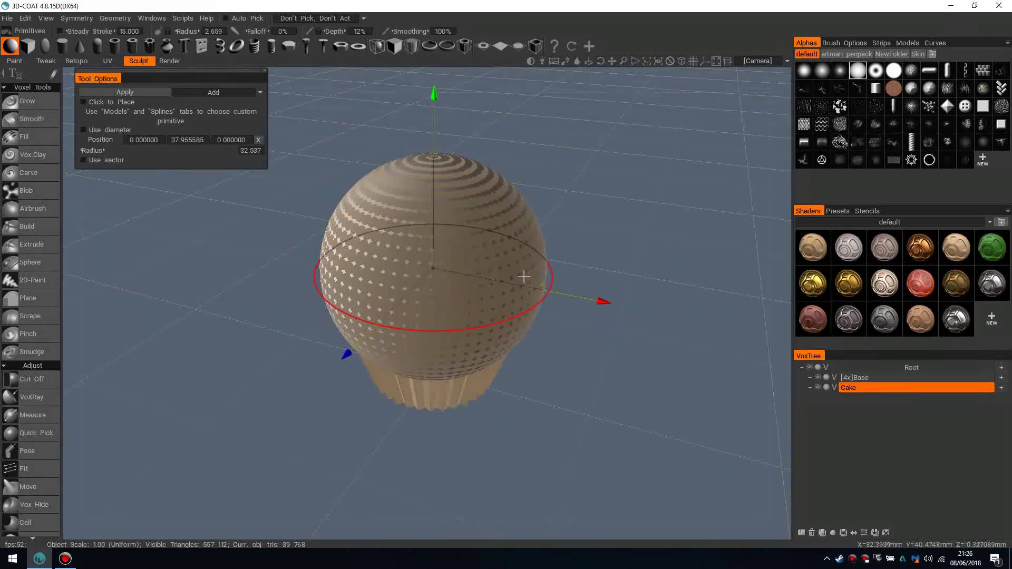
scroll(529, 278, "down", 2)
left_click_drag(525, 249, 505, 267)
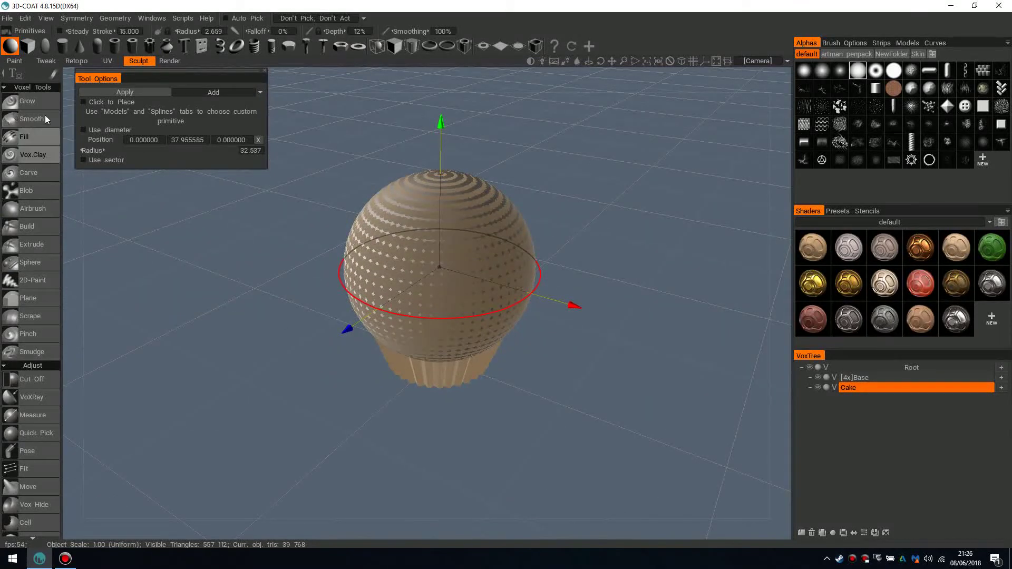
- Switch to the Pose tool and frame the cupcake in an orthographic front view
key("space")
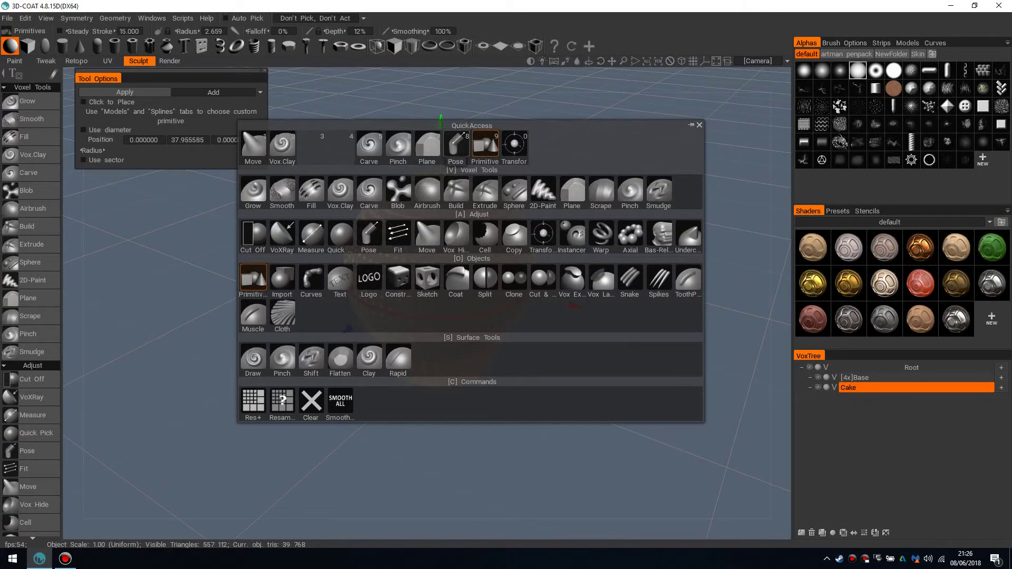
key("8")
left_click(681, 43)
scroll(429, 276, "up", 2)
middle_click_drag(374, 303, 458, 256)
scroll(459, 255, "up", 2)
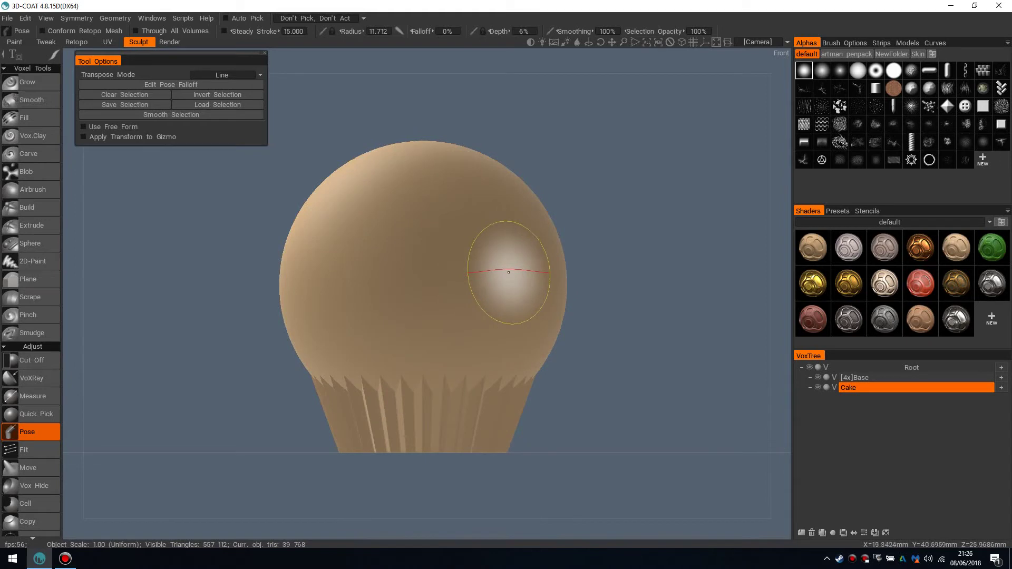
- Set the symmetry type to X,Y,Z Mirror
key("s")
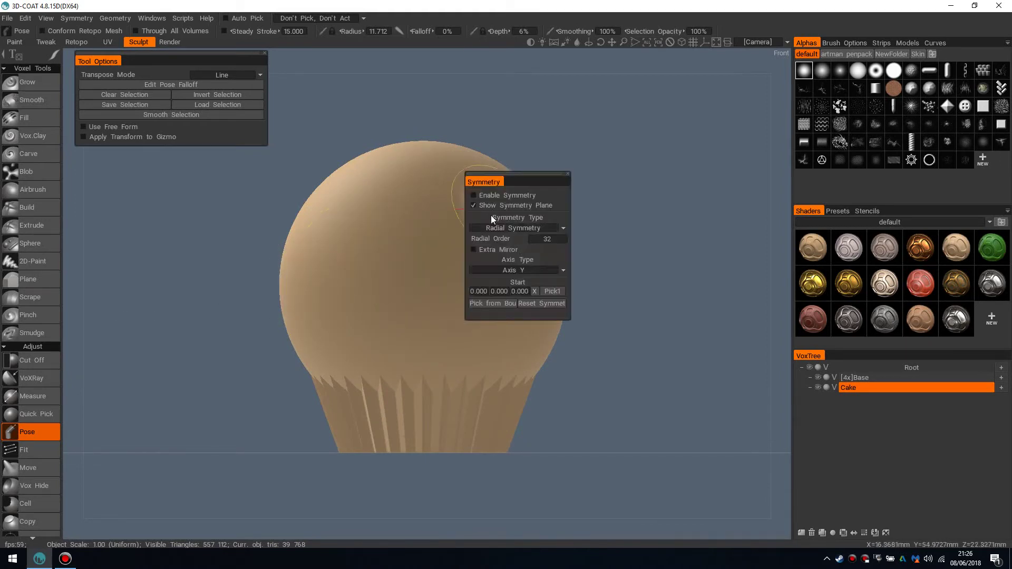
left_click(502, 226)
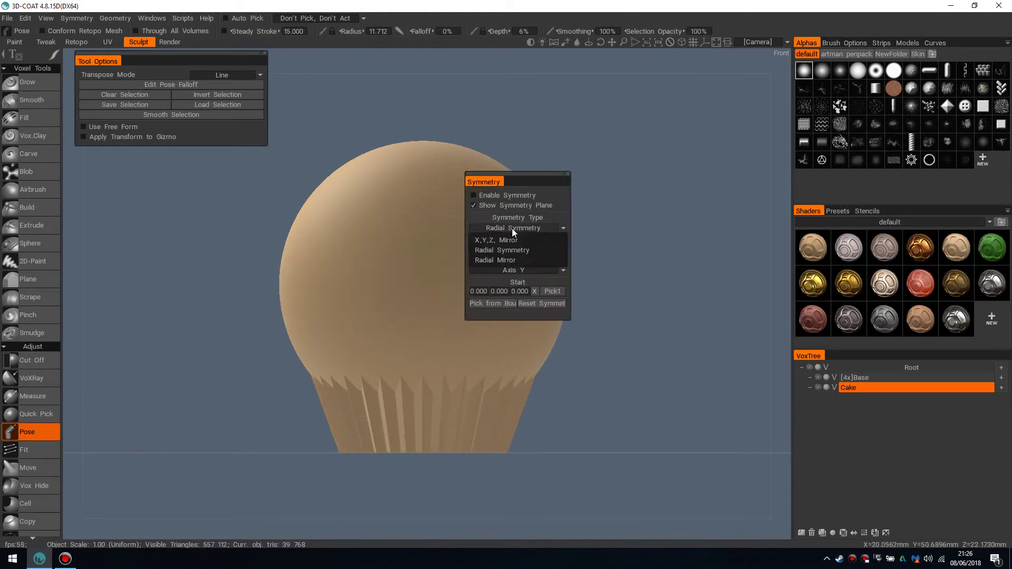
left_click(507, 239)
left_click_drag(522, 183, 590, 207)
key("s")
middle_click_drag(703, 157, 567, 258)
- Enable symmetry and mirror across both the X and Z axes
key("s")
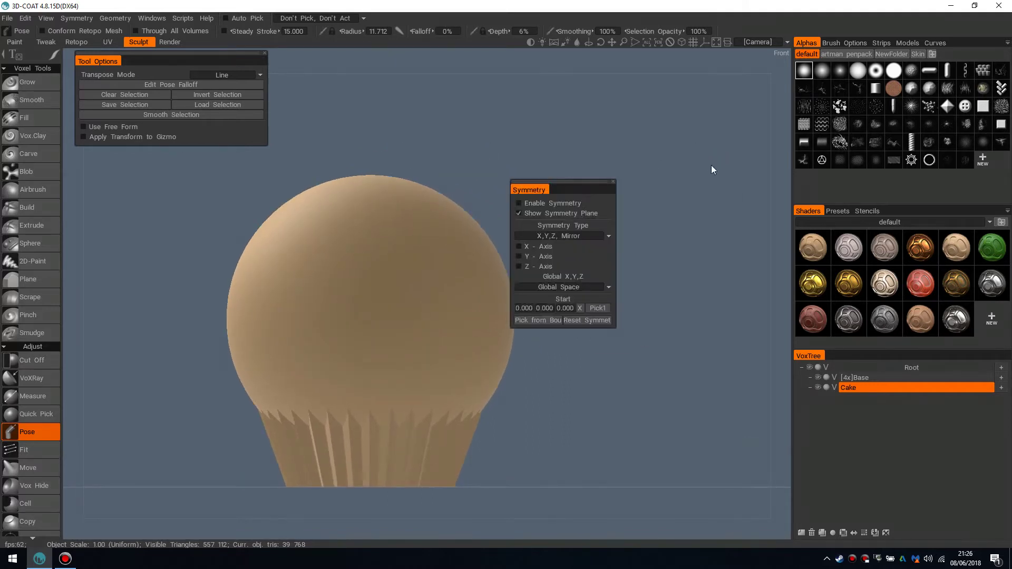
key("s")
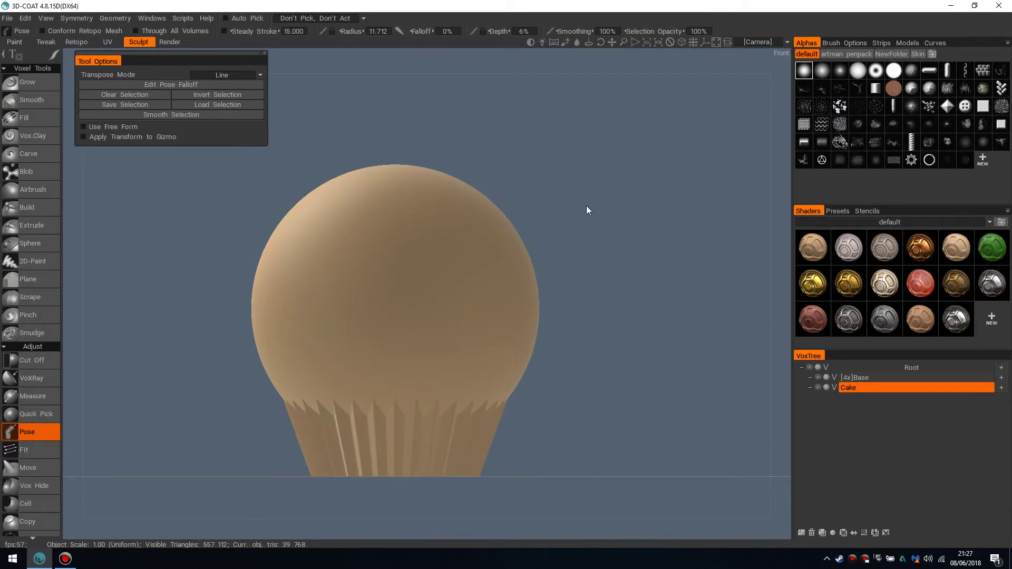
key("s")
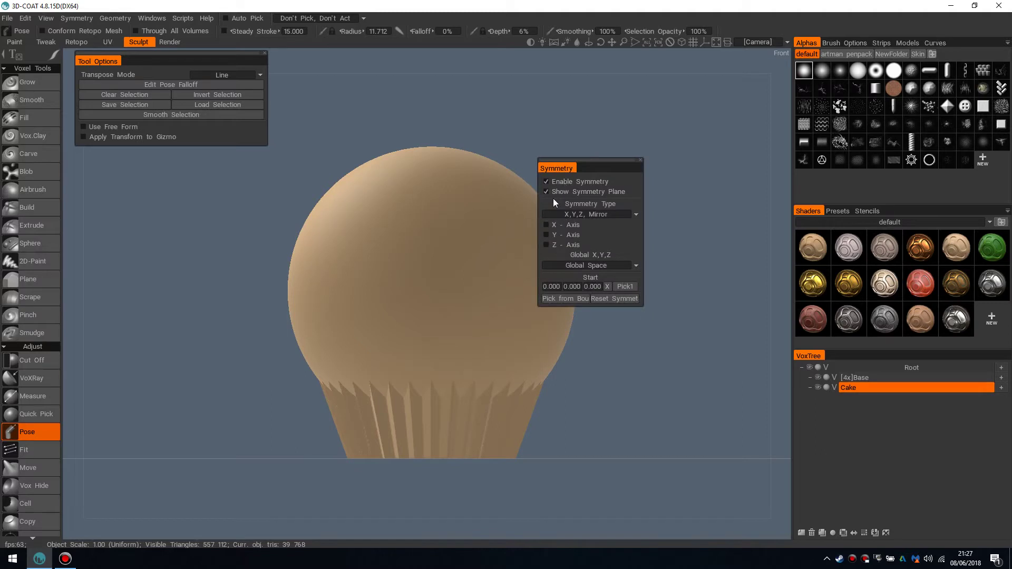
left_click(549, 225)
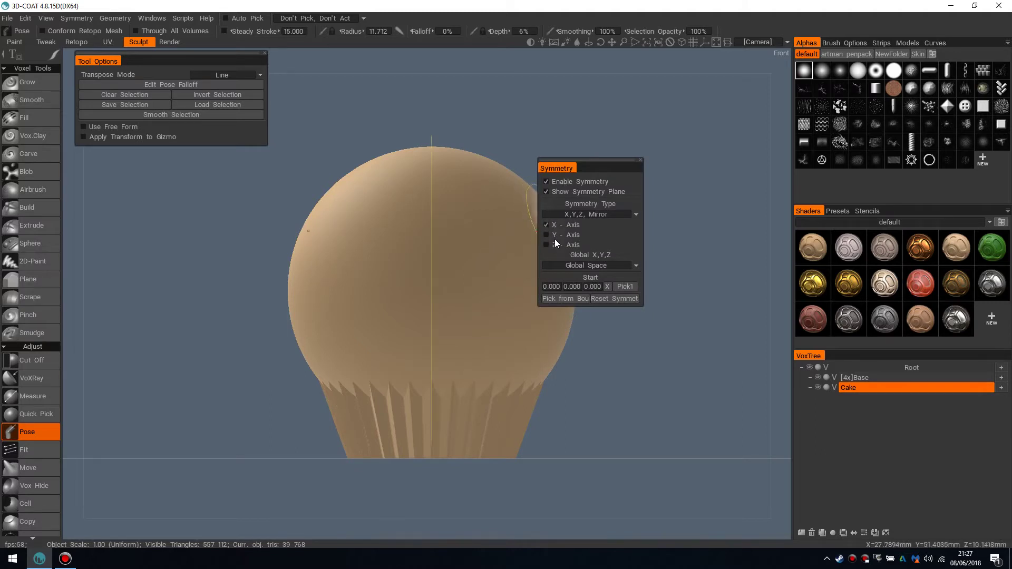
left_click(553, 243)
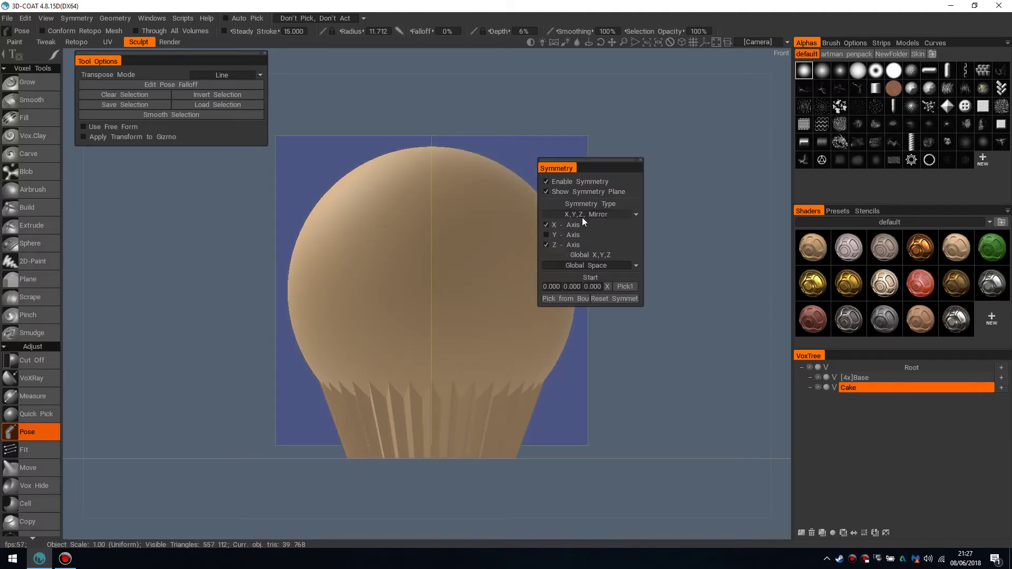
- Select the lower half of the Cake sphere by drawing a vertical line in the Pose tool's Line transpose mode
middle_click_drag(454, 306, 420, 284)
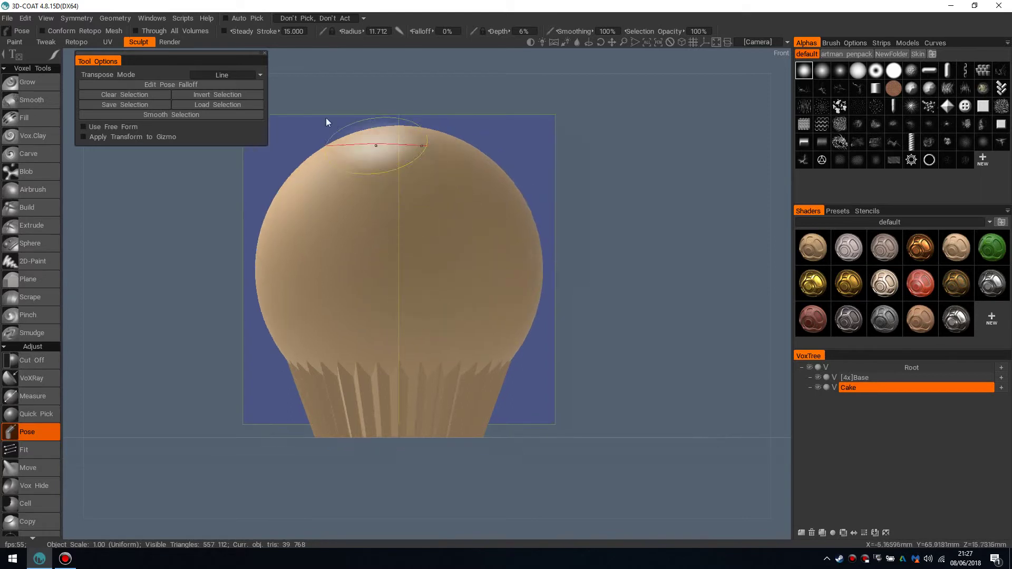
left_click_drag(162, 69, 165, 77)
key("space")
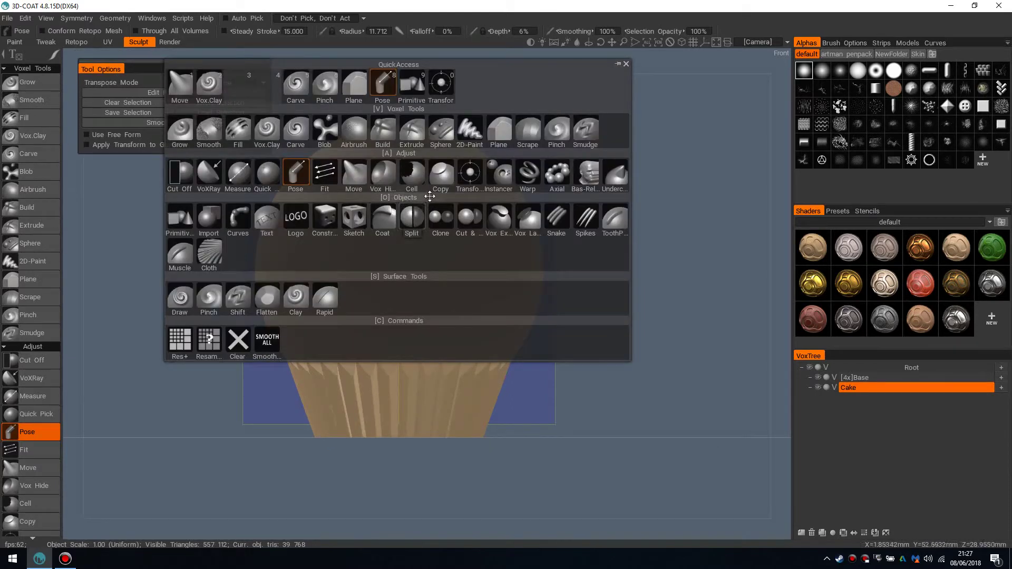
left_click_drag(140, 68, 130, 64)
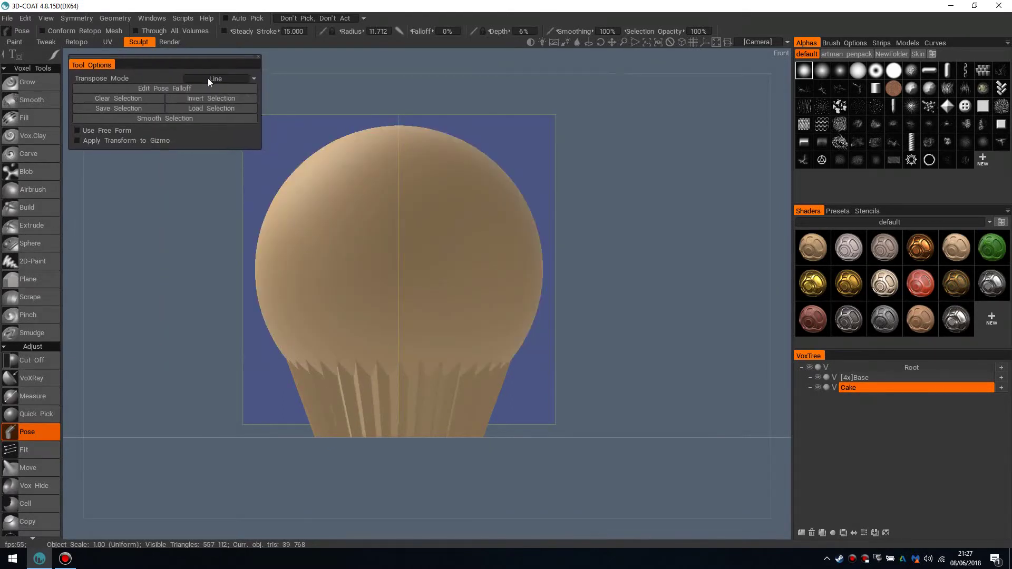
left_click(241, 84)
left_click(235, 79)
left_click(226, 81)
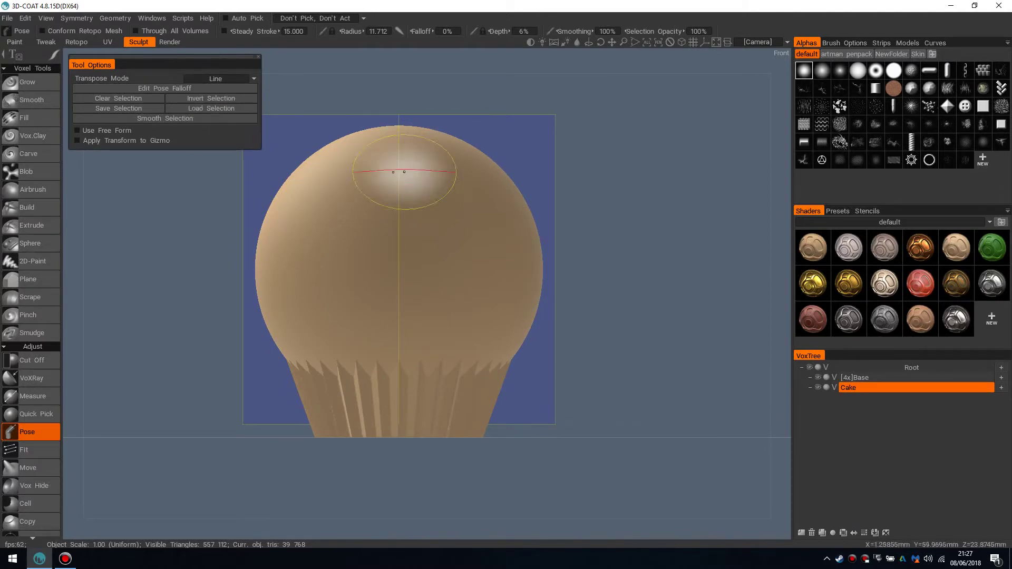
right_click_drag(438, 194, 421, 195)
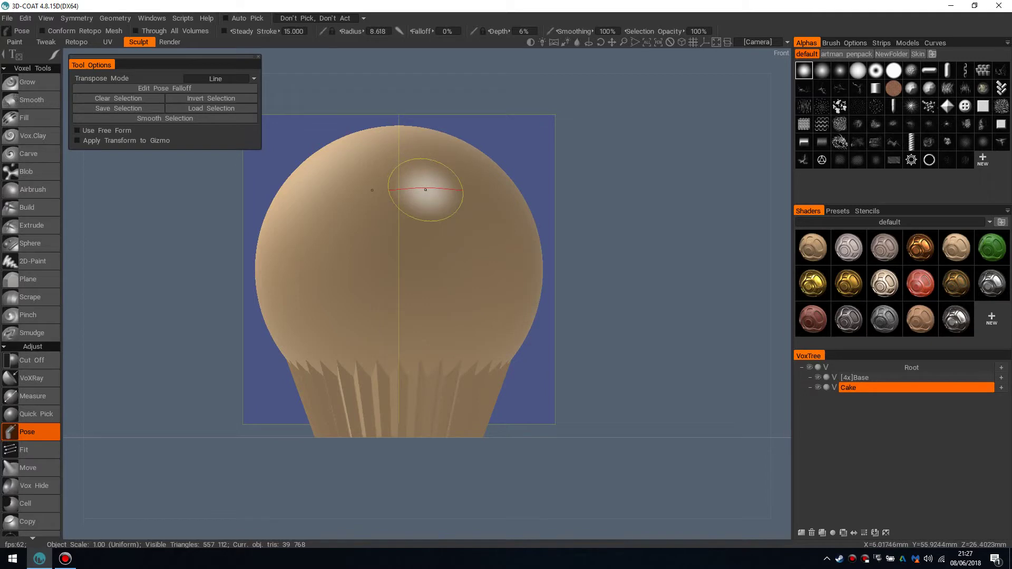
left_click(230, 80)
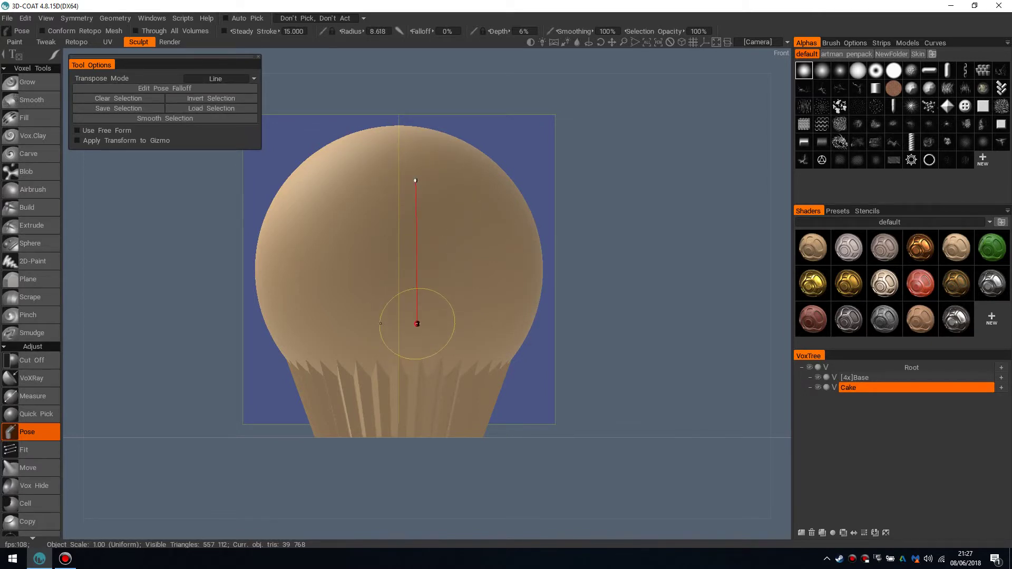
left_click_drag(415, 324, 416, 324)
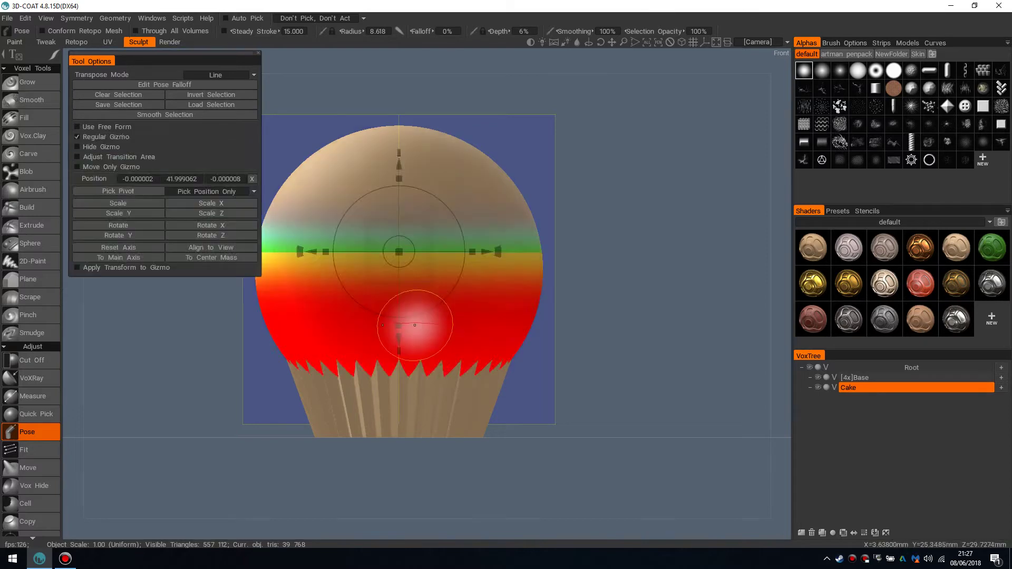
- Scale the selected lower half of the Cake inward uniformly so it tapers into the ridged base
middle_click_drag(447, 236, 512, 256)
middle_click_drag(529, 222, 512, 256)
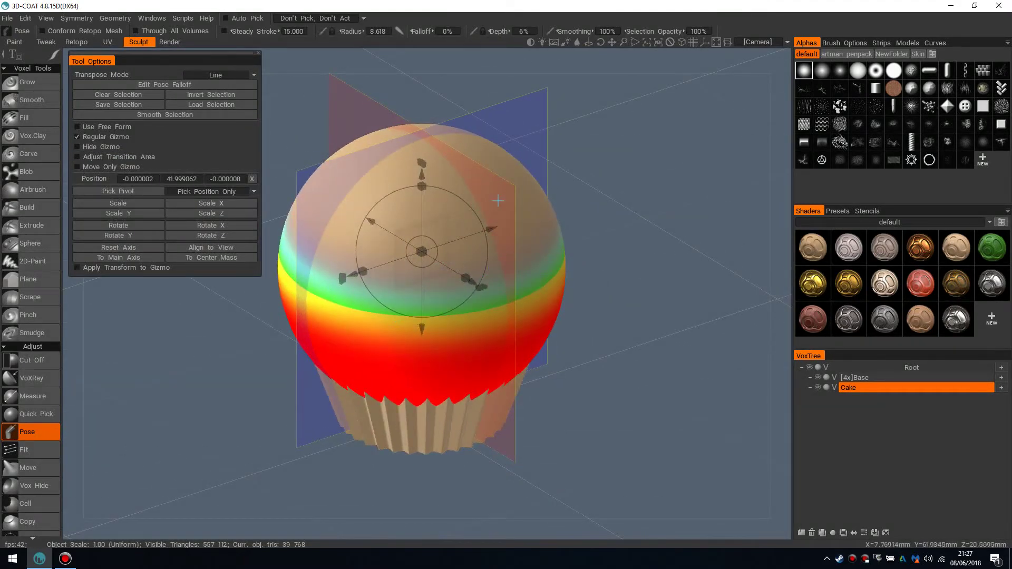
scroll(491, 244, "up", 1)
left_click_drag(420, 251, 412, 253)
key("KP_2")
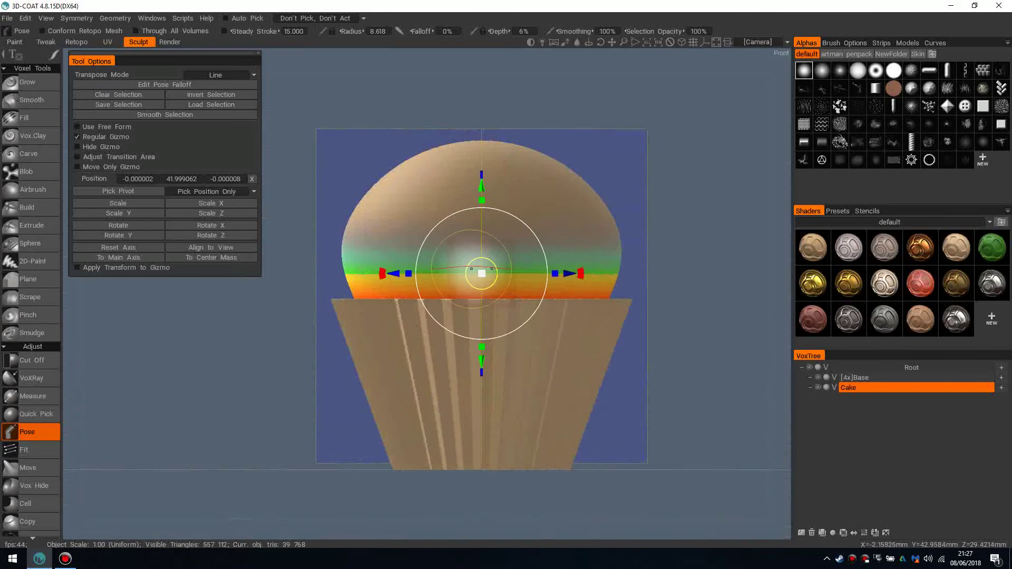
- Raise the tapered selection along the Y axis until its position is about 52.71, giving the Cake a mushroom profile
left_click_drag(483, 188, 486, 139)
middle_click_drag(617, 200, 590, 222, "alt")
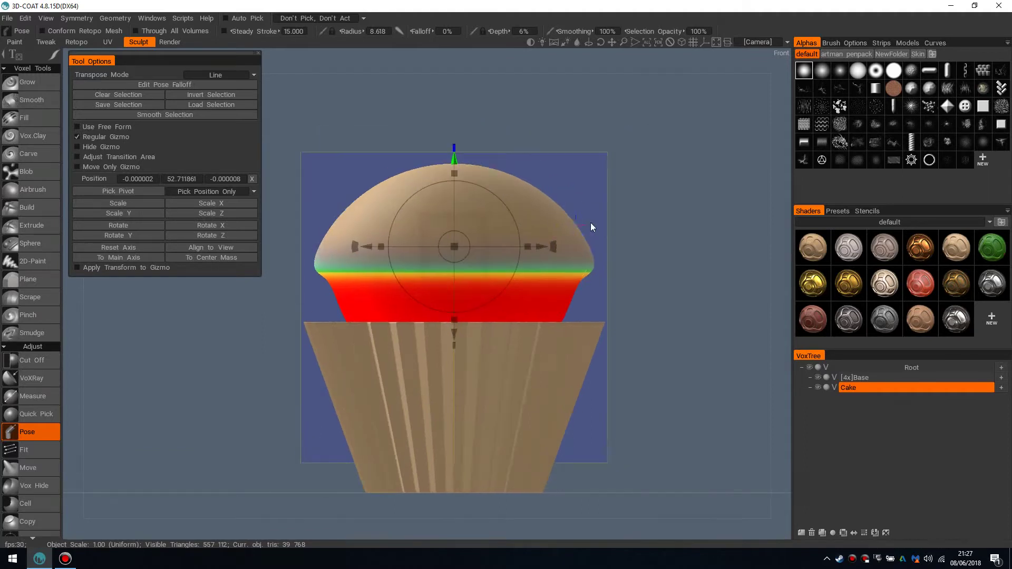
right_click_drag(591, 222, 594, 219, "alt")
middle_click_drag(594, 220, 611, 229, "alt")
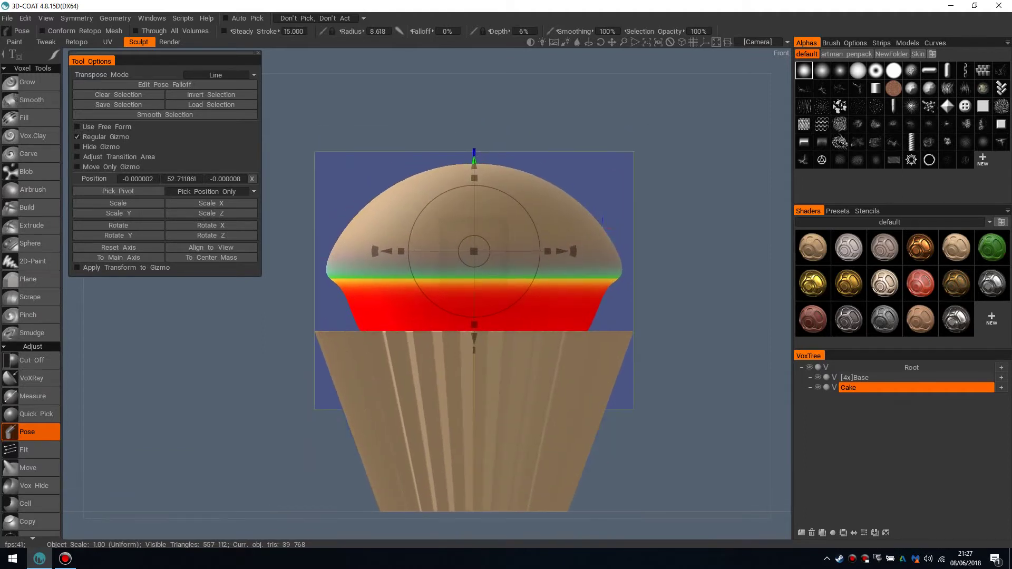
- Enlarge the whole Cake volume uniformly with the Transform tool
left_click(38, 83)
key("space")
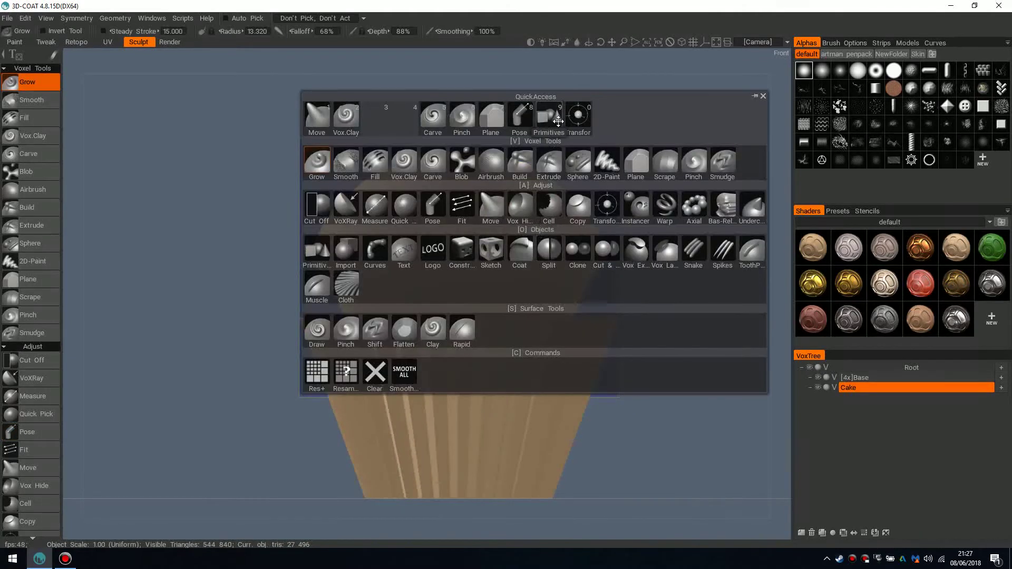
left_click(578, 120)
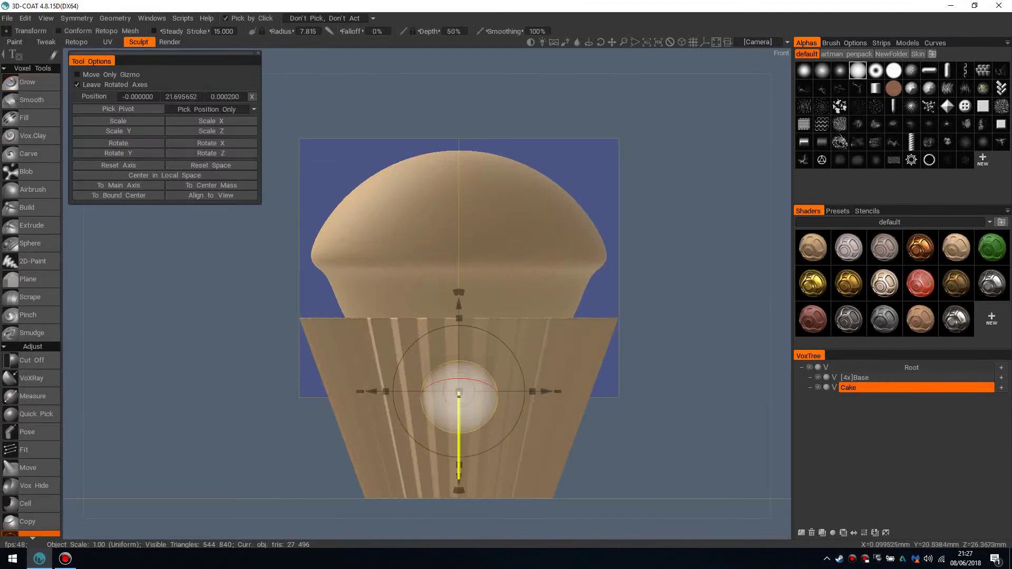
left_click_drag(459, 391, 466, 387)
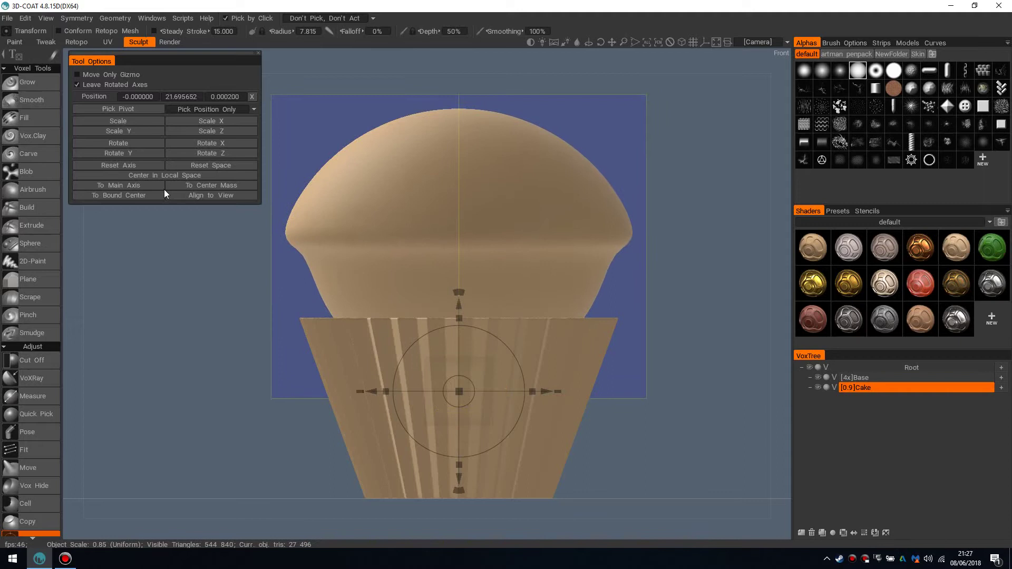
- Center the transform gizmo on the Cake's center of mass, and fine-tune and lower the Cake onto the base to Y about 38.51
left_click(181, 184)
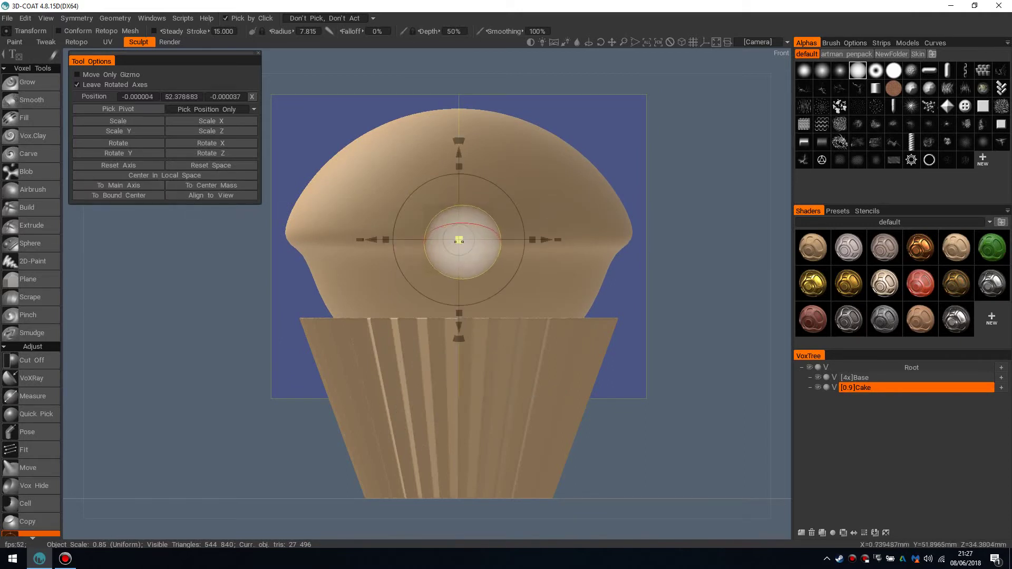
left_click_drag(459, 239, 459, 238)
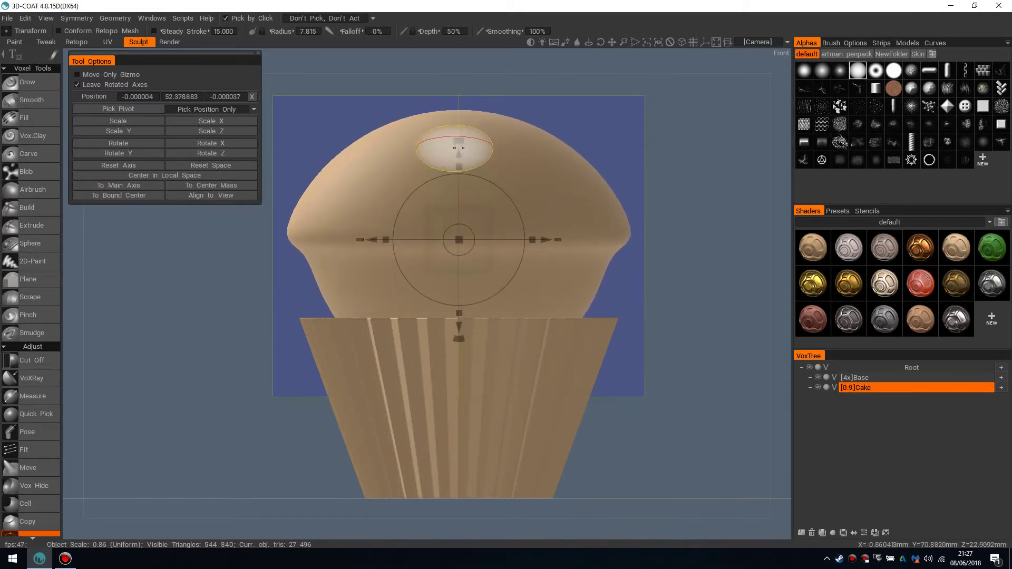
left_click_drag(458, 152, 459, 217)
left_click_drag(460, 304, 458, 303)
left_click_drag(458, 216, 458, 221)
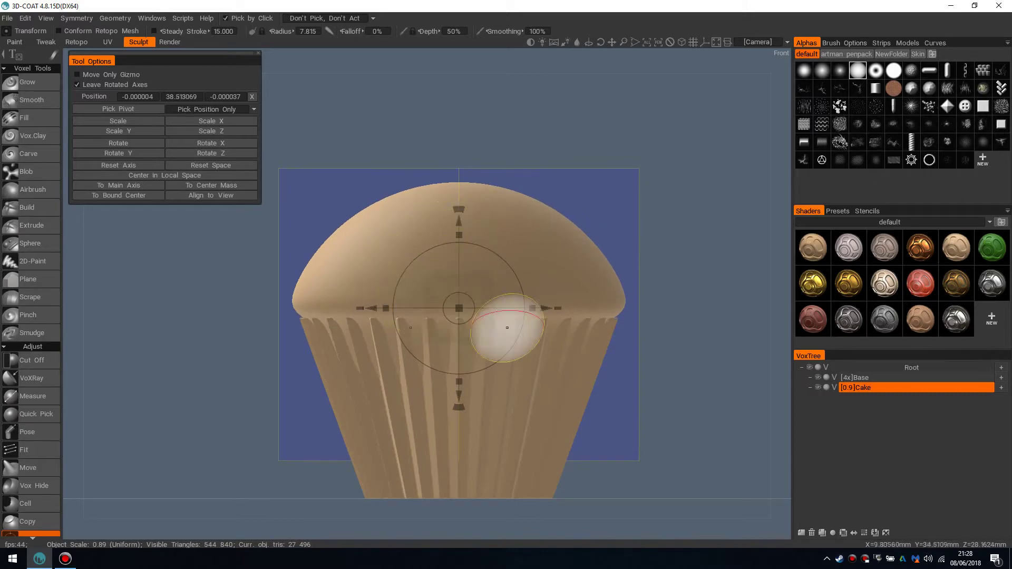
- Switch to the Move tool and set its brush radius to 18.282 for shaping the Cake's lower edge
key("space")
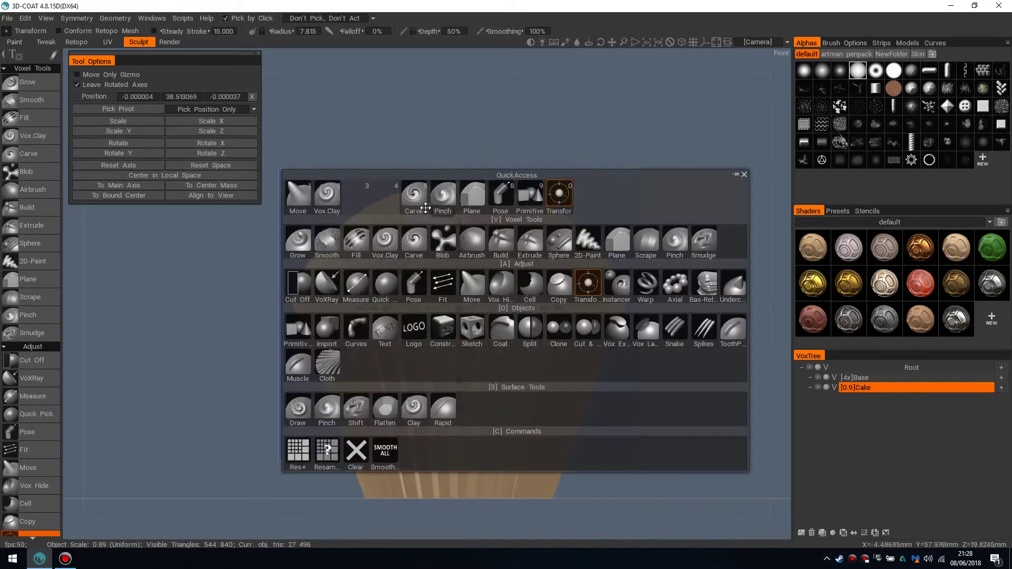
left_click(304, 201)
left_click_drag(342, 332, 396, 349, "alt")
middle_click_drag(396, 349, 468, 319, "alt")
right_click(470, 324)
right_click_drag(468, 318, 475, 320)
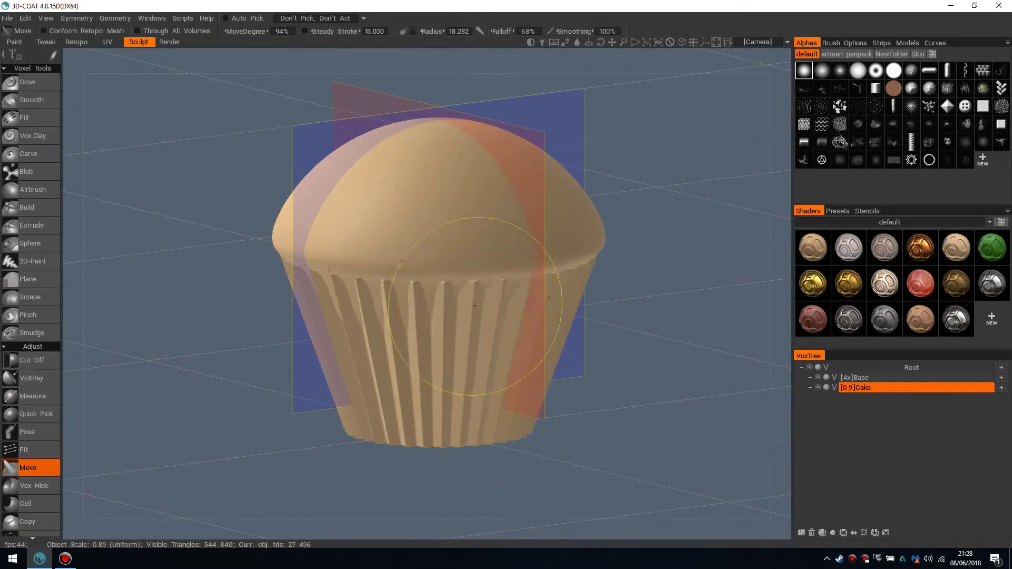
- Assign the red MatCap shader to the Cake volume and dismiss the shader warning
left_click(919, 283)
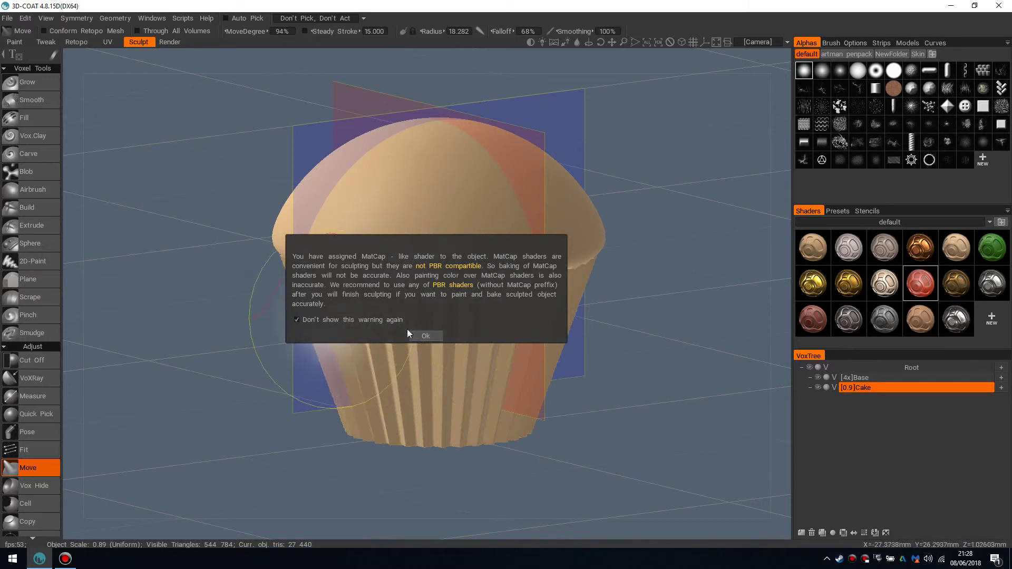
left_click(425, 336)
middle_click_drag(478, 332, 484, 329, "alt")
left_click_drag(484, 329, 521, 331, "alt")
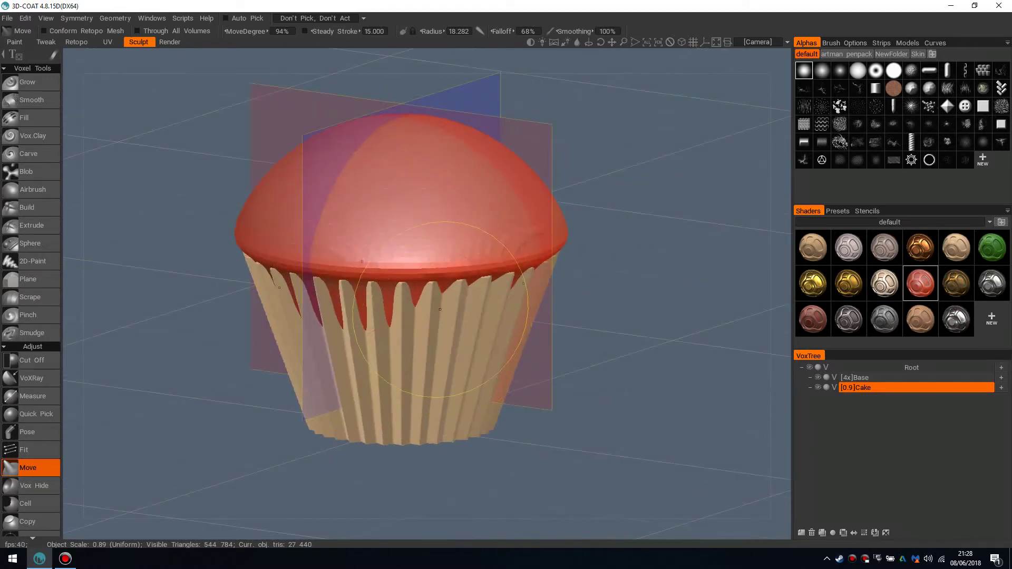
- Push the parts of the Cake that poke through the base's ridges back inside around the rim with the Move tool
mouse_move(441, 294)
left_mouse_down()
mouse_move(316, 285)
mouse_move(360, 290)
mouse_move(343, 309)
mouse_move(349, 272)
left_mouse_up()
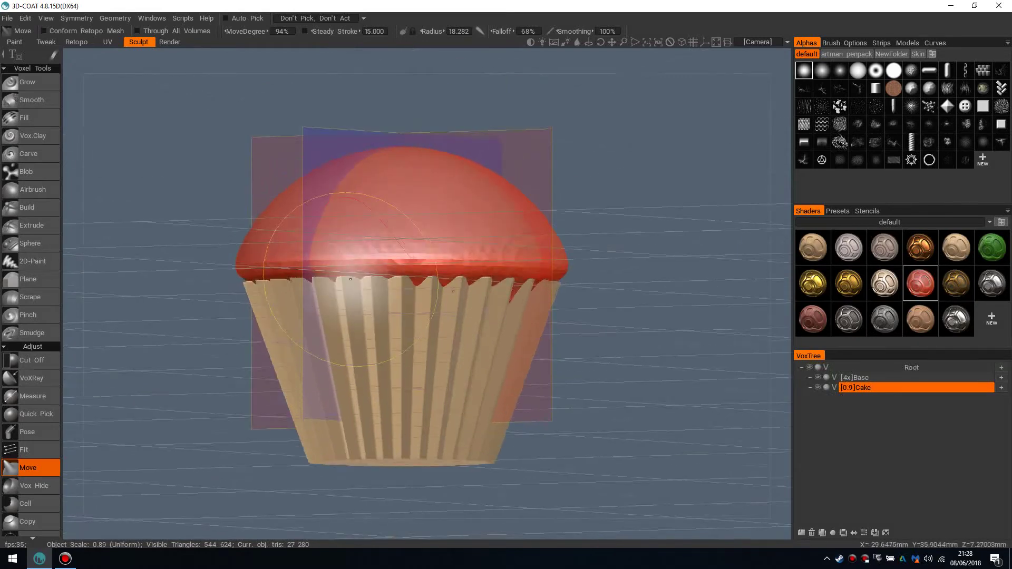
mouse_move(412, 315)
left_mouse_down()
mouse_move(474, 311)
mouse_move(554, 200)
left_mouse_up()
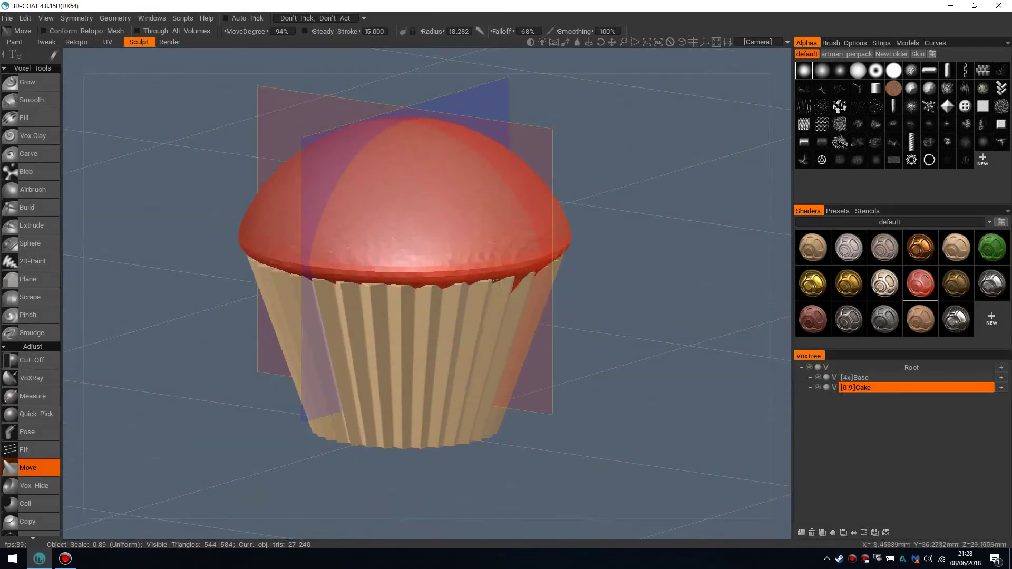
left_click_drag(665, 50, 649, 73, "alt")
left_click_drag(432, 307, 548, 326, "alt")
middle_click_drag(548, 327, 472, 314, "alt")
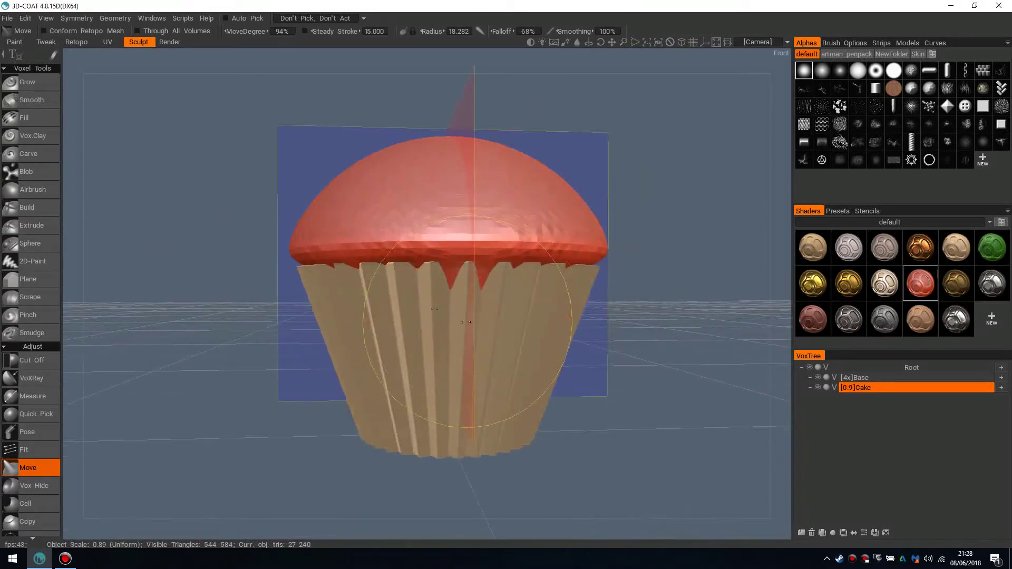
left_click_drag(476, 294, 318, 297, "alt")
left_click_drag(370, 328, 419, 236, "alt")
- Hide the symmetry plane and assign the first tan shader to the Cake volume
key("s")
left_click(407, 188)
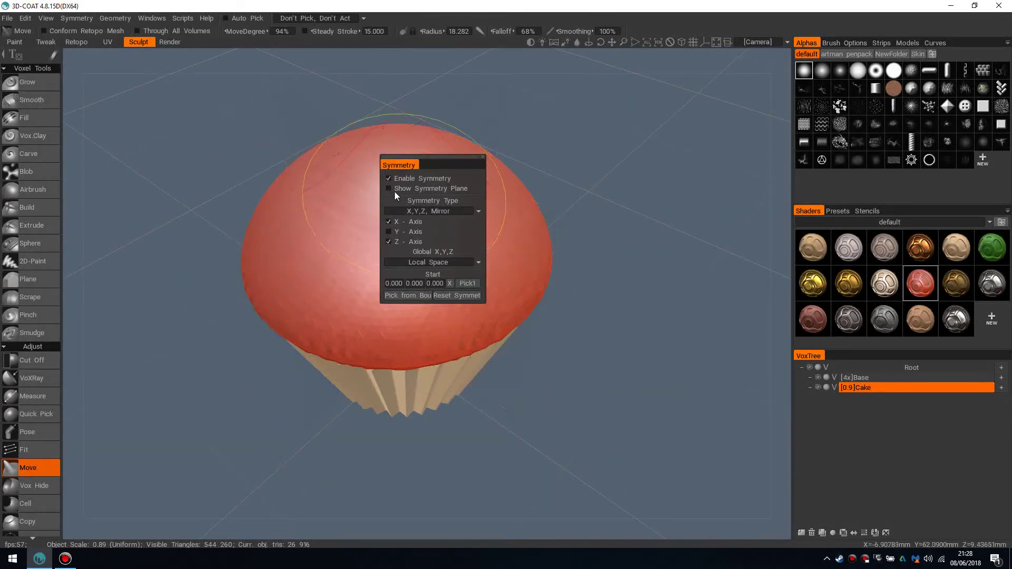
left_click(814, 243)
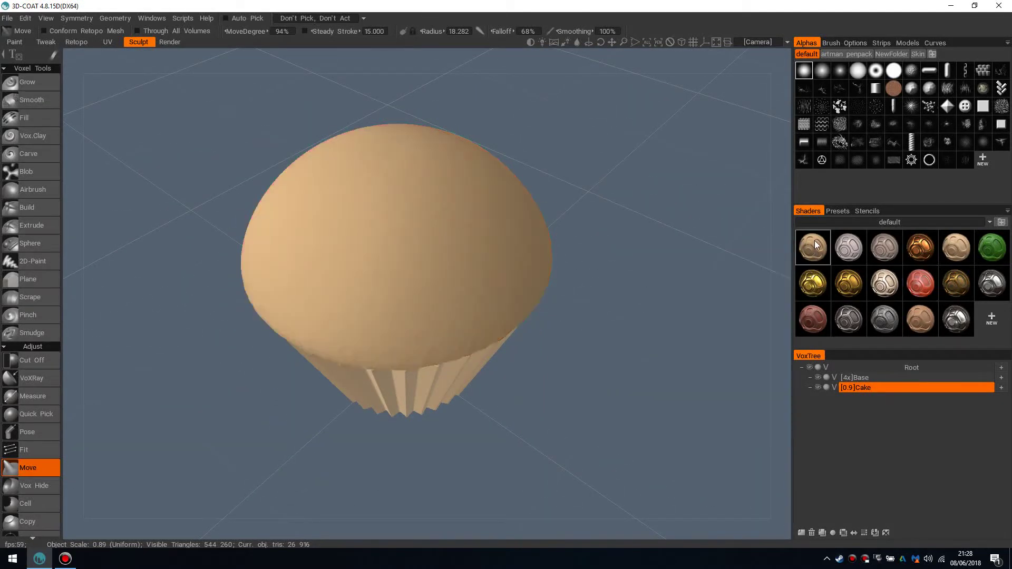
left_click_drag(535, 217, 530, 174, "alt")
scroll(530, 174, "down", 2)
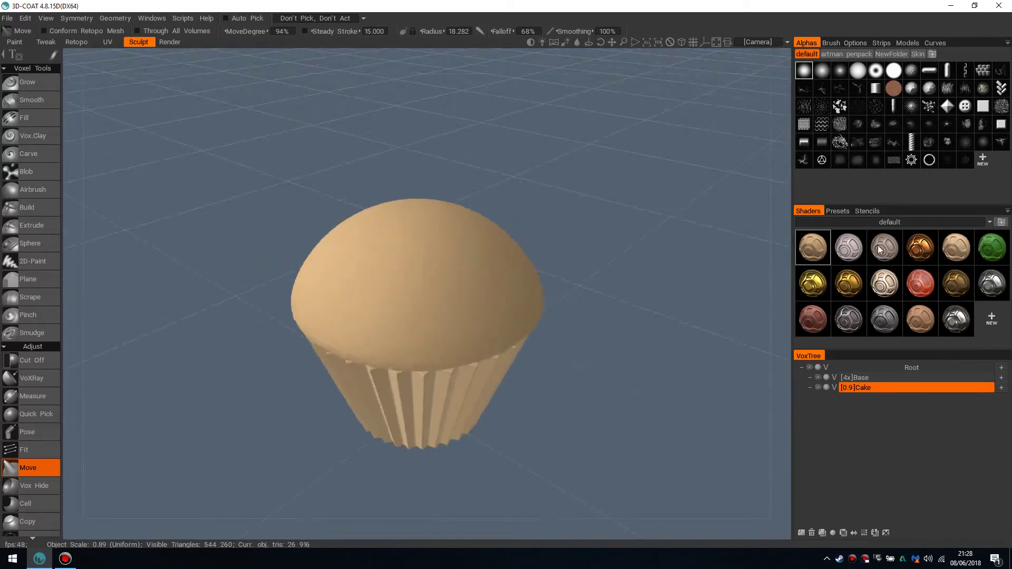
left_click(949, 247)
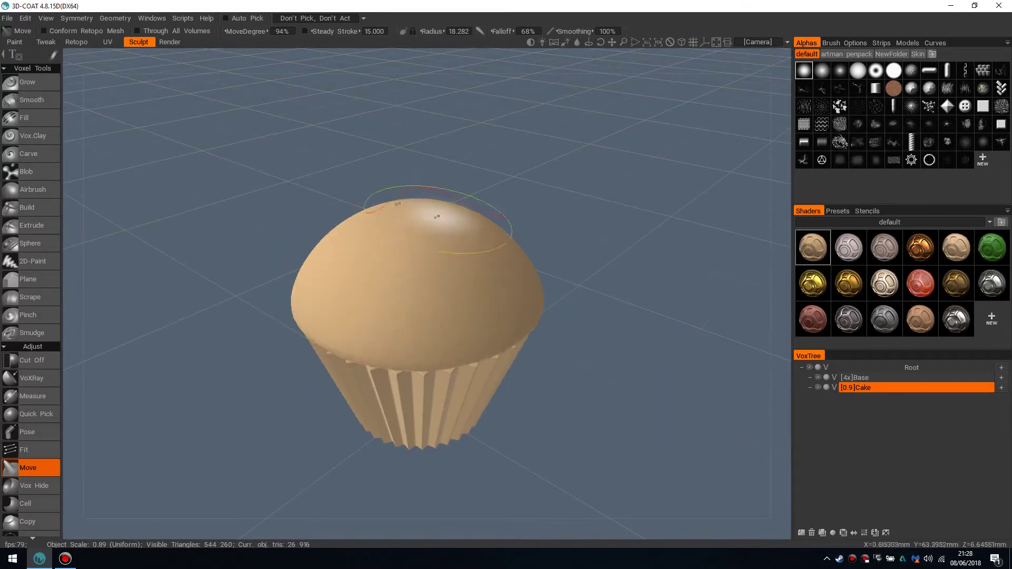
- Flatten and soften the Cake's dome with Move tool strokes, using large brush radii of about 22.6 to 27.9
right_click_drag(409, 232, 420, 238)
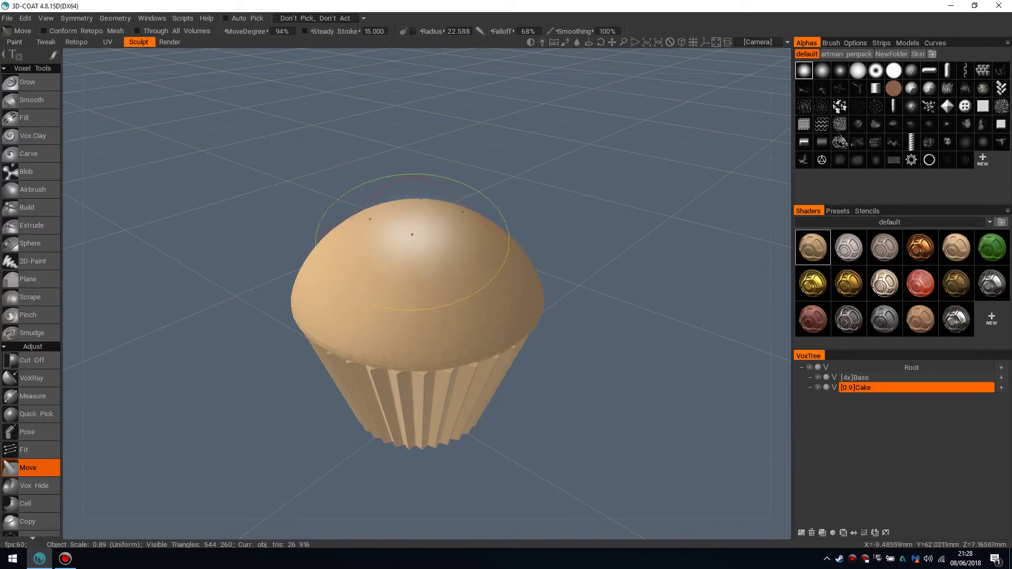
left_click_drag(415, 234, 416, 242)
right_click_drag(399, 267, 406, 269)
left_click_drag(410, 270, 413, 278)
mouse_move(485, 274)
left_mouse_down()
mouse_move(488, 285)
mouse_move(425, 254)
mouse_move(446, 227)
left_mouse_up()
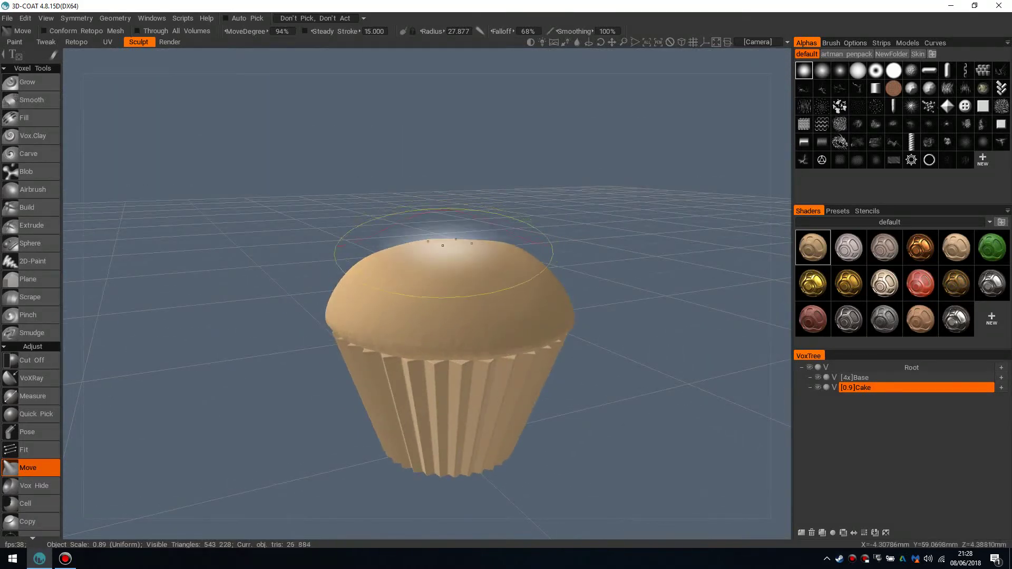
mouse_move(428, 272)
left_mouse_down()
mouse_move(442, 274)
mouse_move(452, 253)
mouse_move(467, 281)
left_mouse_up()
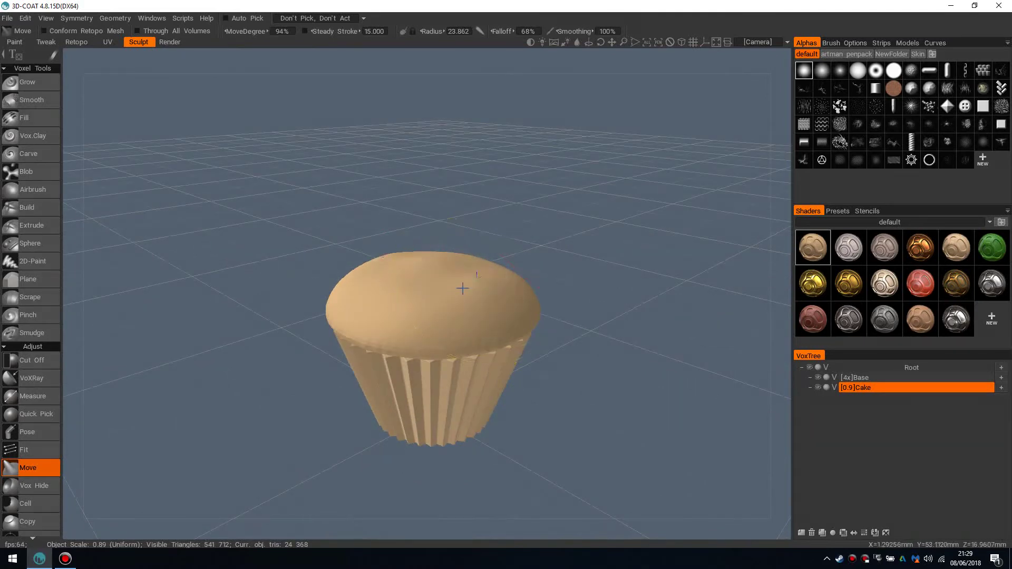
right_click_drag(463, 287, 470, 274, "alt")
mouse_move(471, 274)
left_mouse_down("alt")
mouse_move(452, 283)
mouse_move(463, 280)
left_mouse_up("alt")
right_click_drag(463, 280, 459, 263, "alt")
left_click_drag(459, 263, 463, 301, "alt")
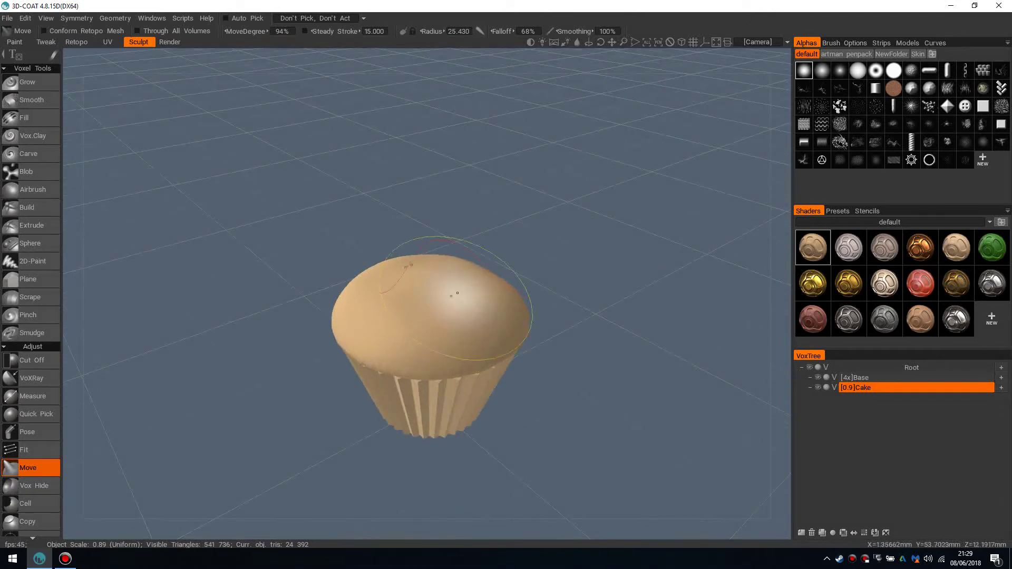
- Add a new volume below Cake in the VoxTree and name it Frosting
left_click(801, 532)
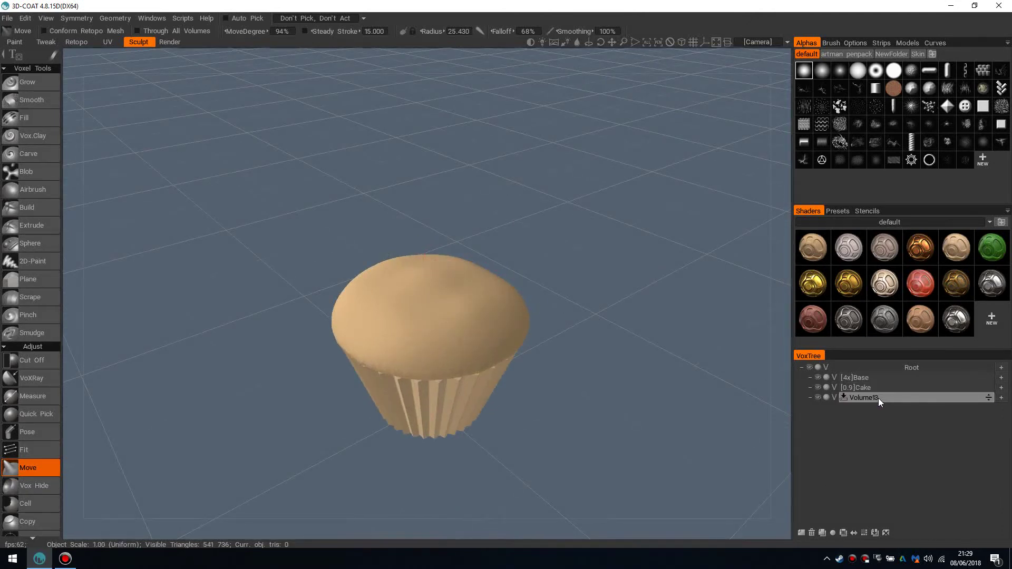
double_click(878, 398)
type("Frostin")
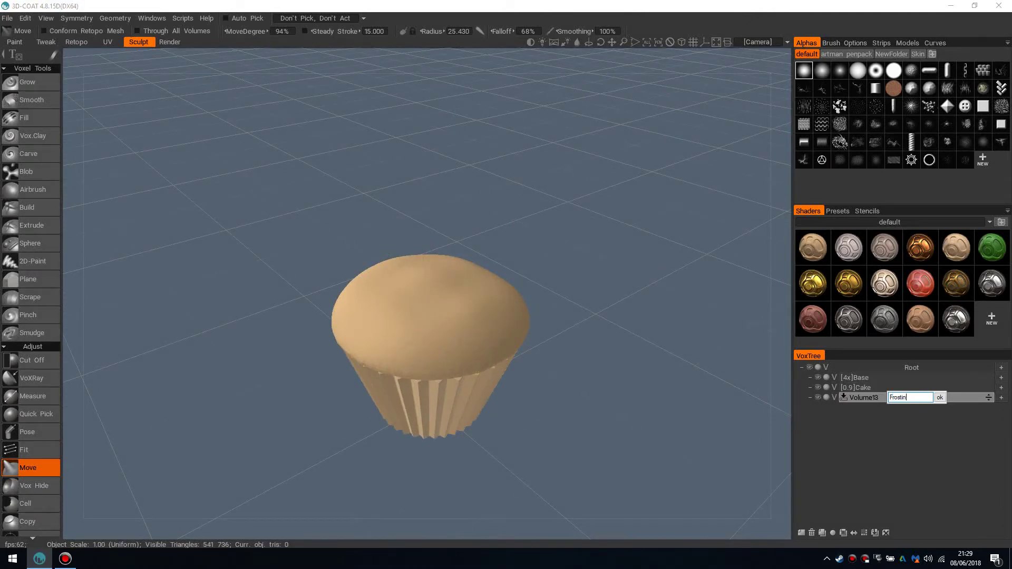
type("g")
key("Return")
- Start a sphere primitive for the Frosting volume, centred in the cake, and shrink its radius to about 24.68
right_click_drag(440, 289, 464, 298, "alt")
key("space")
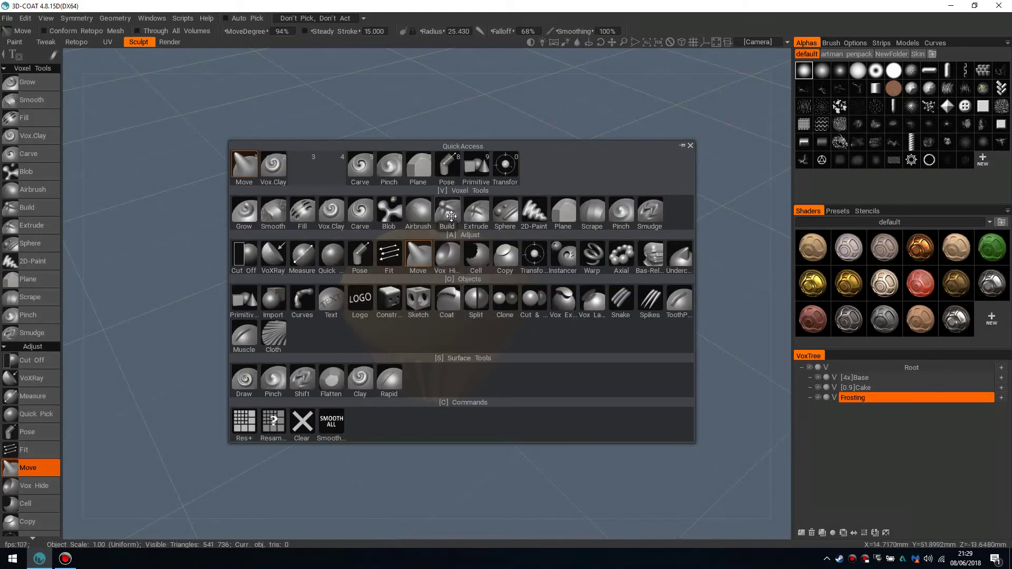
left_click(476, 170)
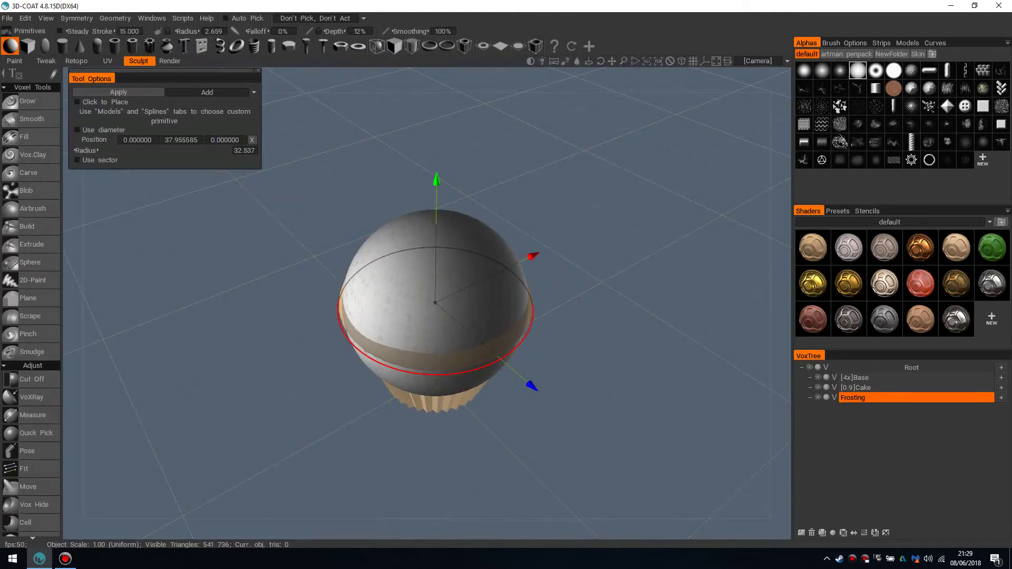
left_click_drag(470, 370, 463, 353)
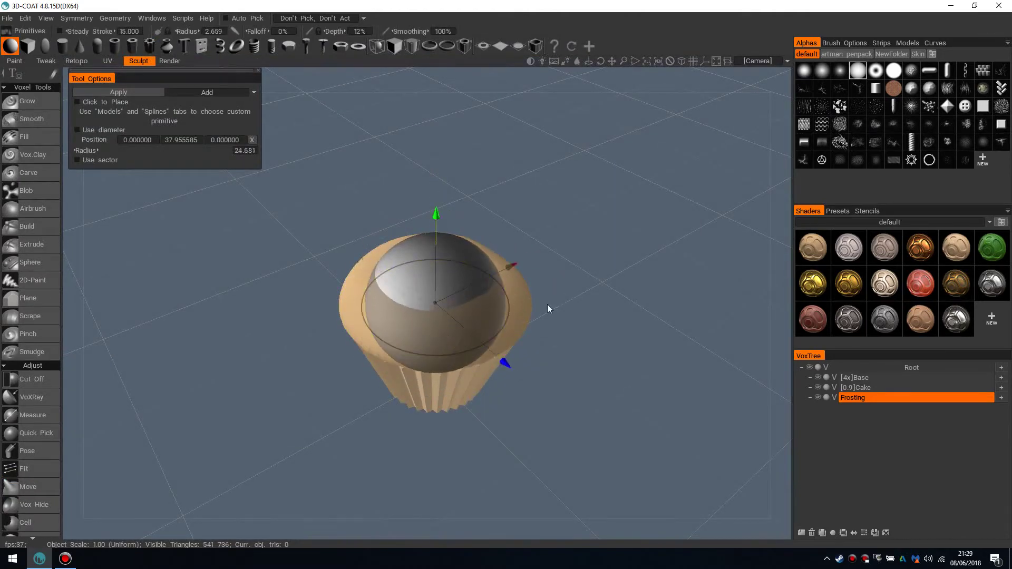
- Raise the sphere to a height of about 50.01 on the cake's axis, reduce its radius to about 22.05 and apply it
key("s")
middle_click_drag(436, 199, 436, 173)
left_click_drag(436, 136, 436, 154)
scroll(437, 170, "up", 5)
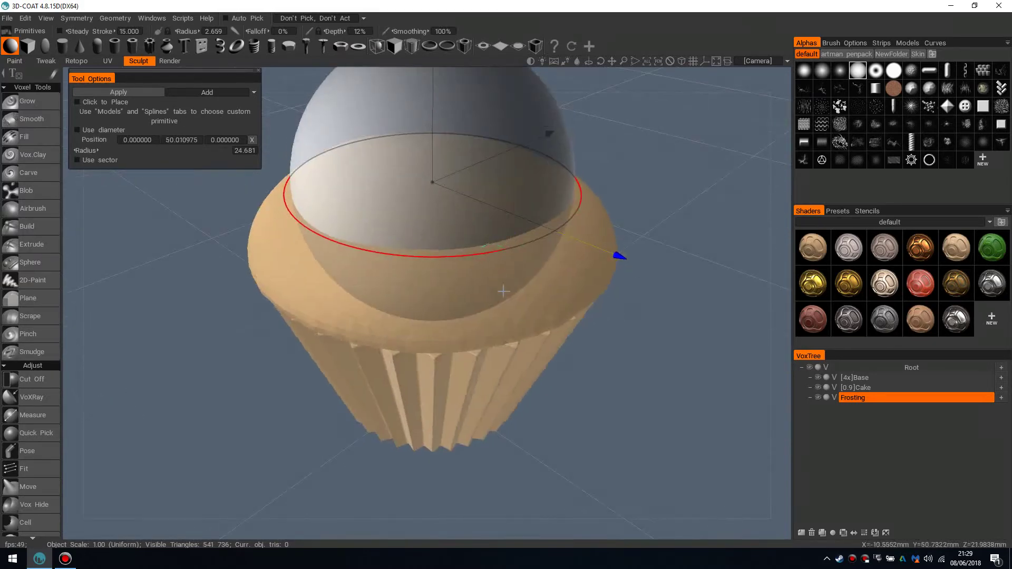
mouse_move(481, 289)
left_mouse_down()
mouse_move(489, 298)
mouse_move(477, 284)
left_mouse_up()
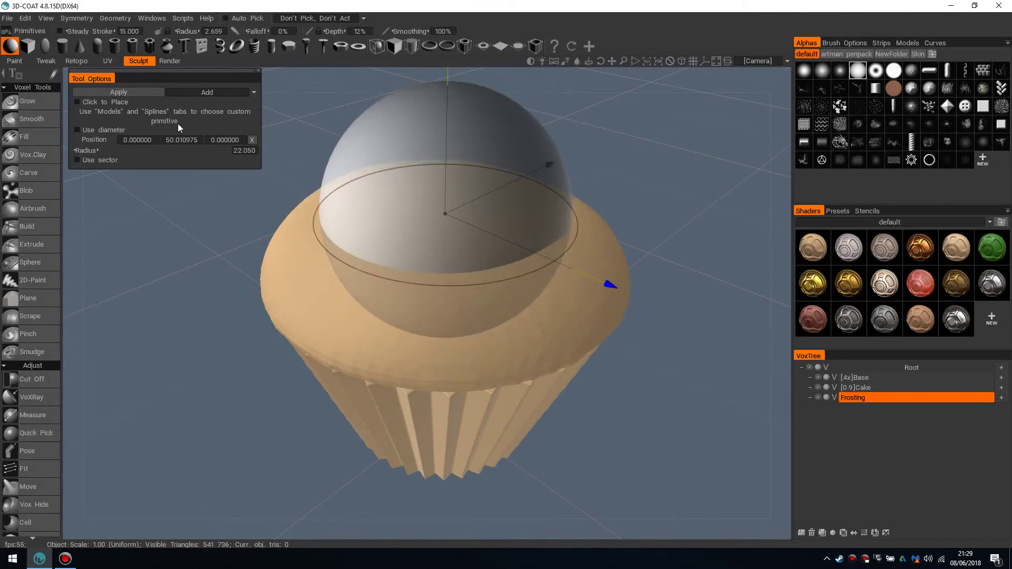
middle_click_drag(417, 226, 421, 259, "alt")
left_click_drag(425, 253, 238, 183, "alt")
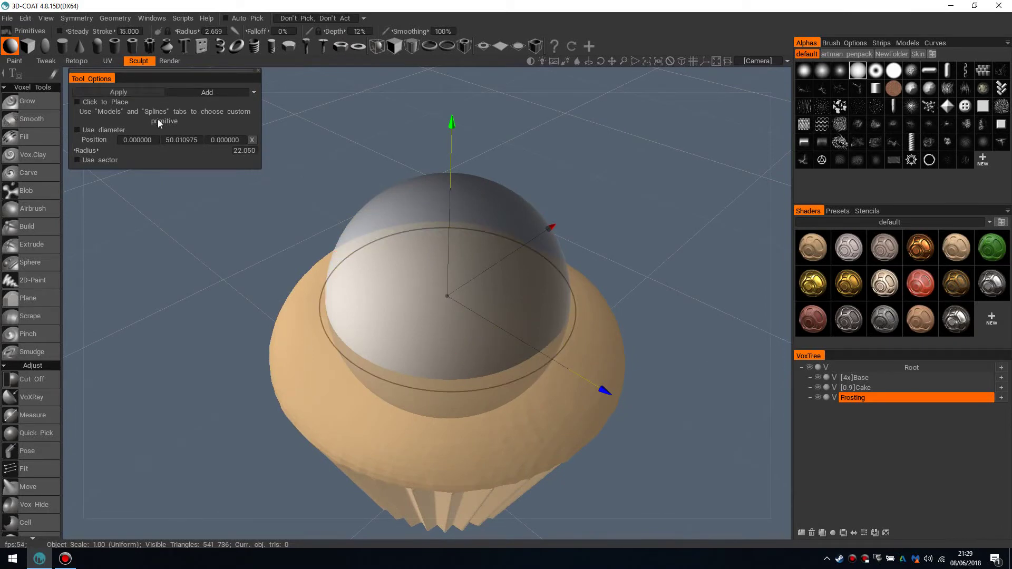
- Choose the Build tool and set the symmetry to Radial Symmetry with radial order 16 around Axis Y
key("space")
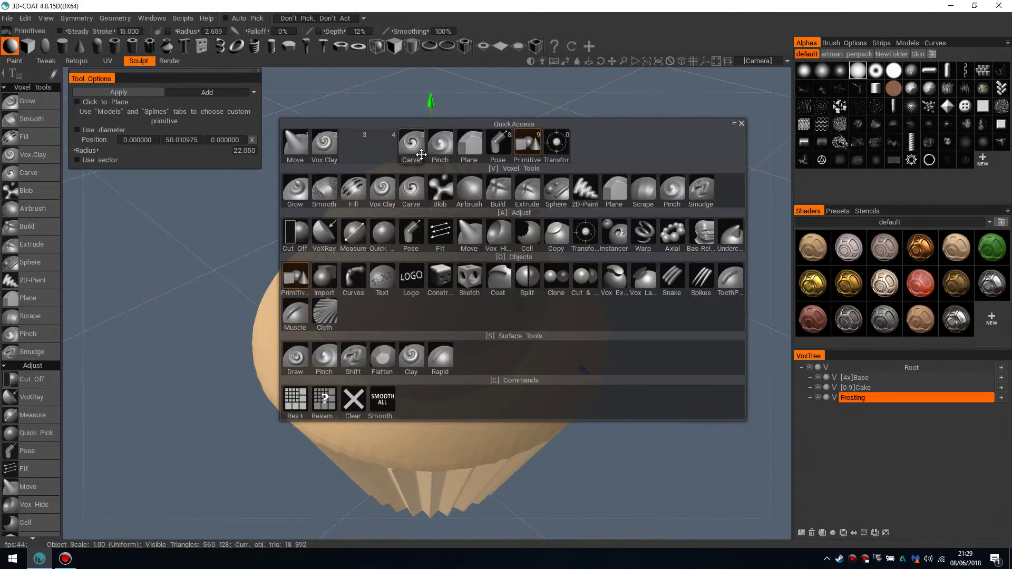
left_click(502, 201)
left_click_drag(475, 294, 519, 290, "alt")
right_click_drag(497, 291, 470, 284)
key("s")
left_click(489, 260)
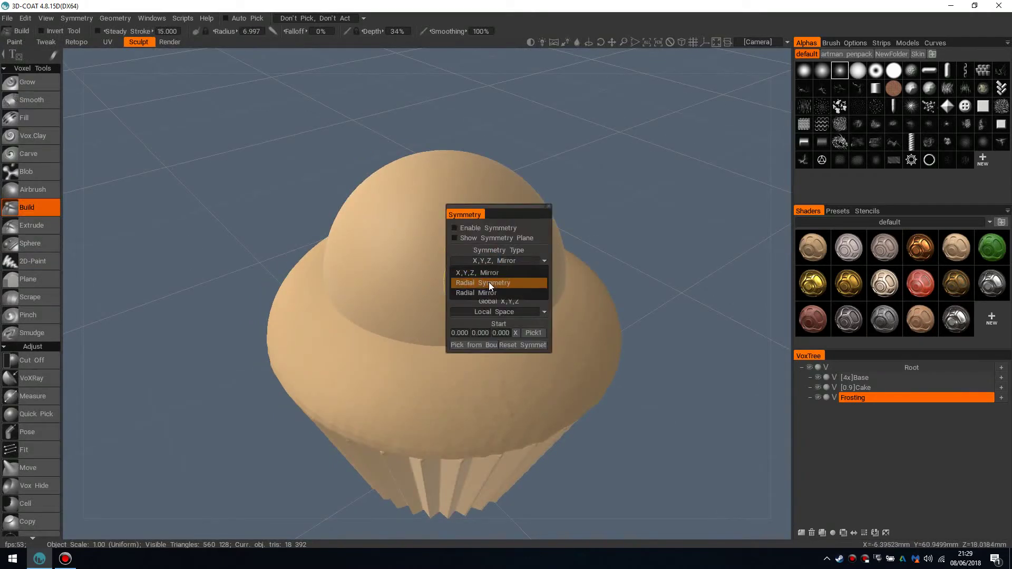
left_click(489, 282)
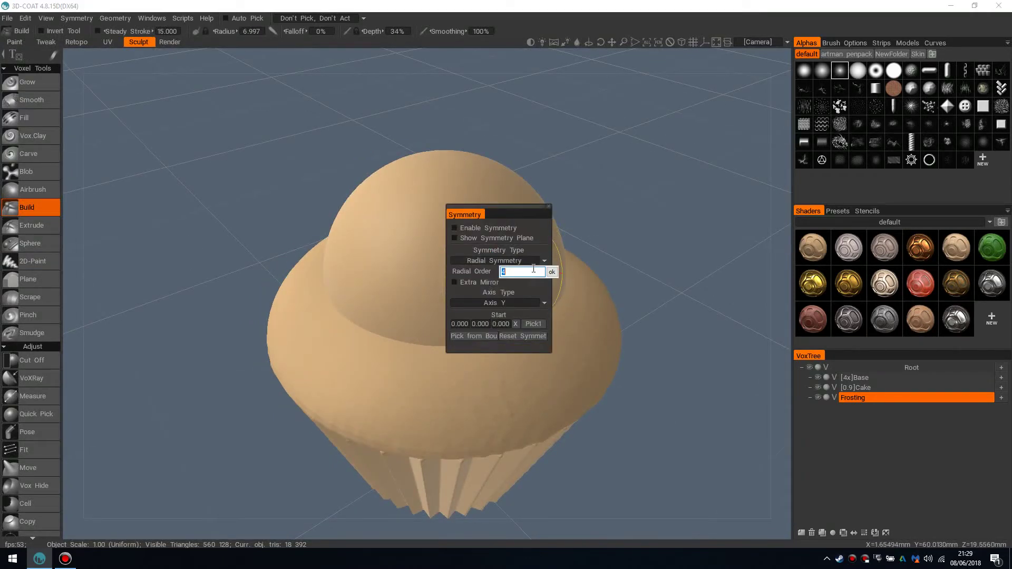
middle_click_drag(571, 261, 560, 270, "alt")
- Try a Build stroke on the sphere with radius about 3.07 and depth 151%, undo it, and enable the radial symmetry
mouse_move(482, 326)
right_mouse_down()
mouse_move(466, 310)
mouse_move(485, 313)
right_mouse_up()
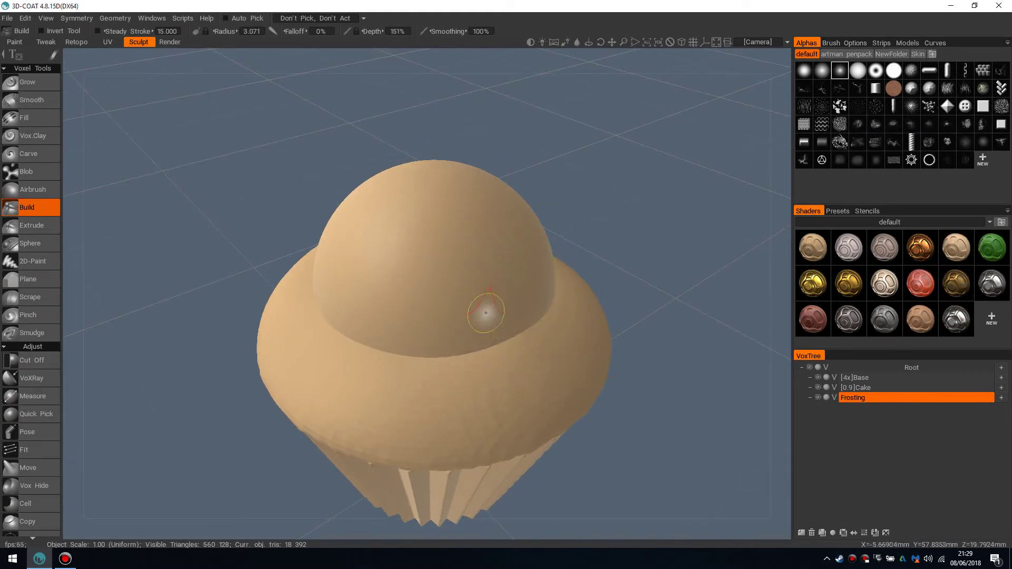
left_click_drag(445, 277, 427, 264)
key("ctrl+z")
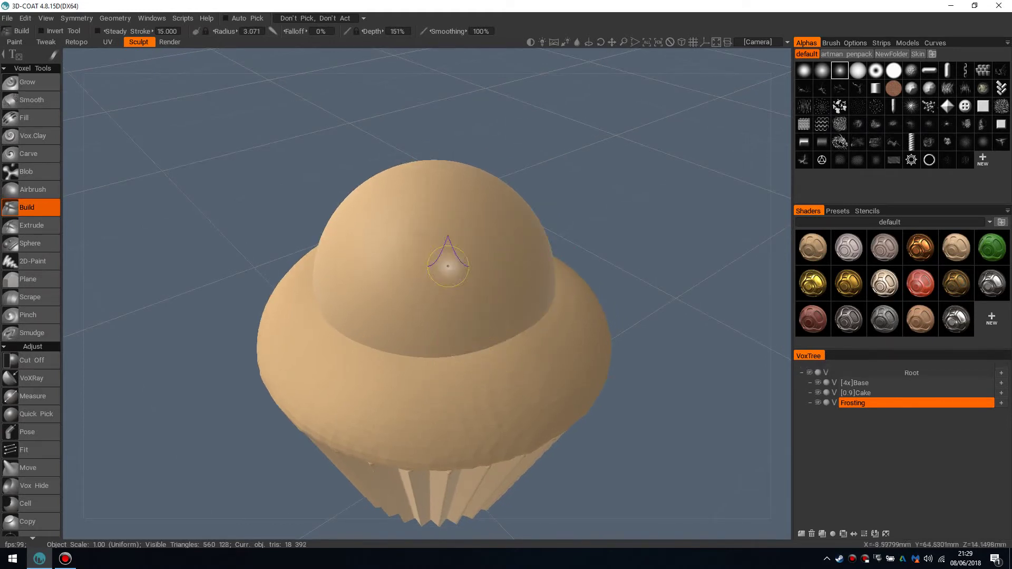
key("s")
left_click(472, 224)
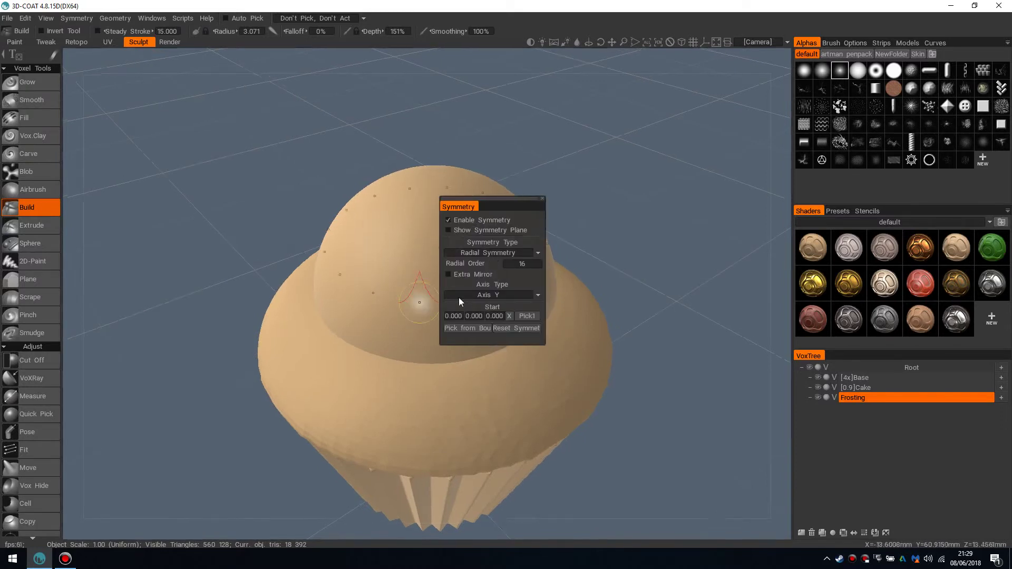
- Build swirling radial ridges up the frosting sphere from its lower edge to the peak
middle_click_drag(551, 309, 557, 301, "alt")
mouse_move(508, 322)
left_mouse_down()
mouse_move(479, 268)
mouse_move(448, 253)
left_mouse_up()
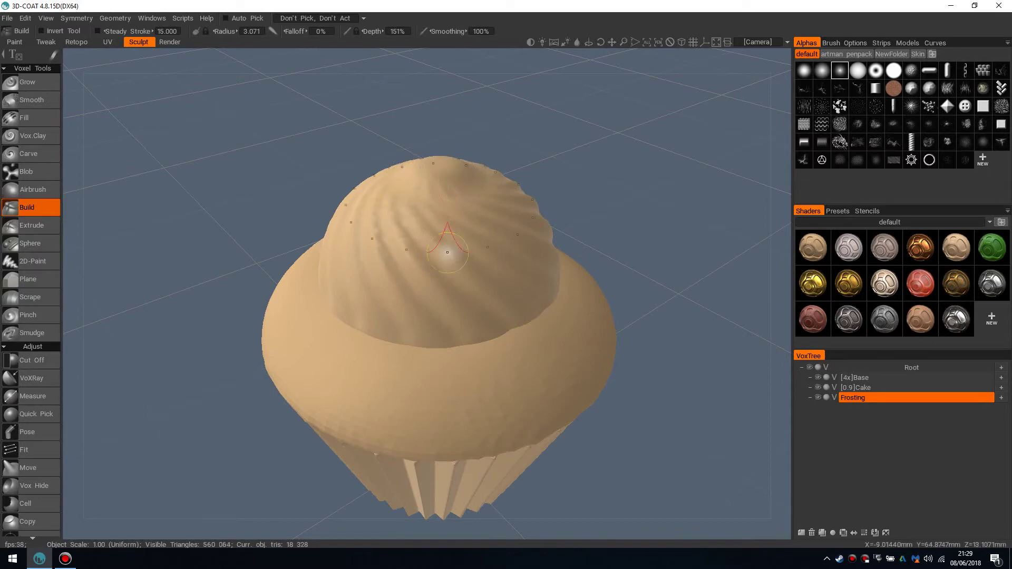
left_click_drag(493, 322, 436, 187)
- Inspect the swirled frosting from several angles and clear the Frosting volume
left_click_drag(440, 280, 422, 248, "alt")
right_click_drag(422, 248, 402, 281, "alt")
left_click_drag(403, 280, 446, 282, "alt")
right_click_drag(446, 282, 447, 304, "alt")
left_click_drag(447, 304, 419, 353, "alt")
right_click_drag(419, 353, 424, 316, "alt")
left_click_drag(424, 316, 425, 276, "alt")
right_click_drag(425, 276, 446, 288, "alt")
mouse_move(467, 285)
left_mouse_down("alt")
mouse_move(454, 341)
mouse_move(468, 300)
left_mouse_up("alt")
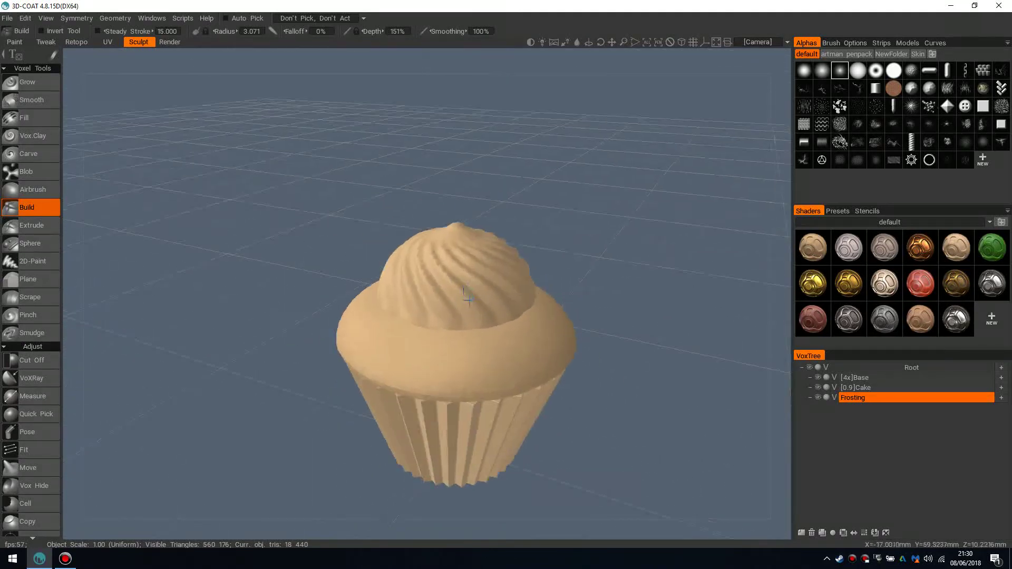
right_click_drag(468, 300, 467, 276, "alt")
key("space")
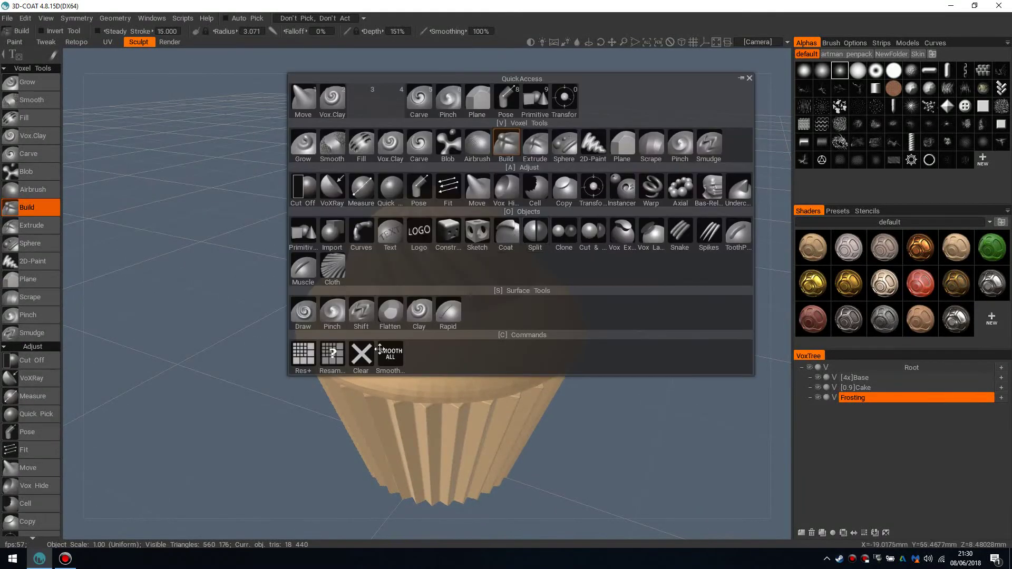
left_click(361, 354)
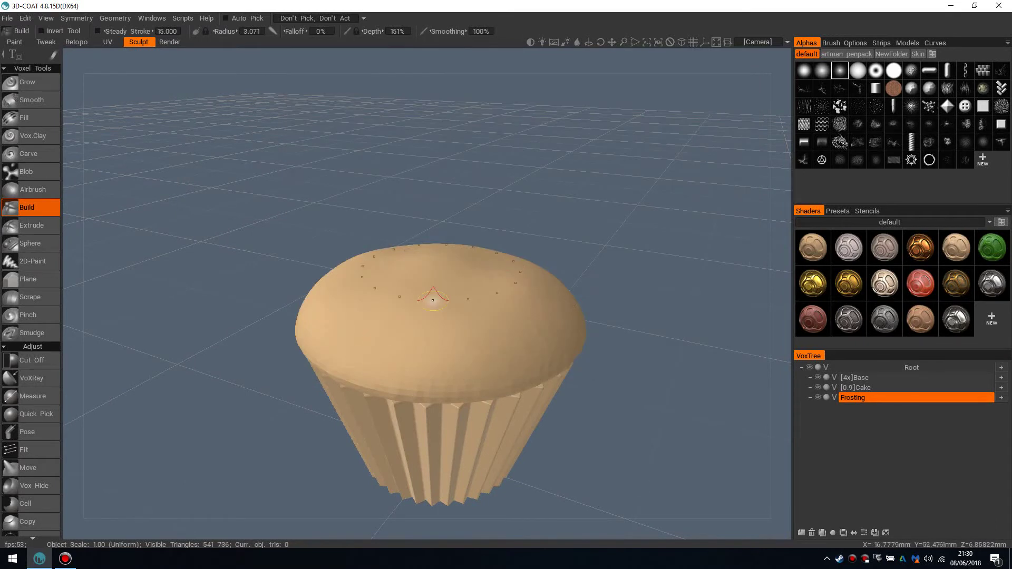
- Switch to the Carve tool, change the symmetry type to X,Y,Z Mirror and turn symmetry off
key("space")
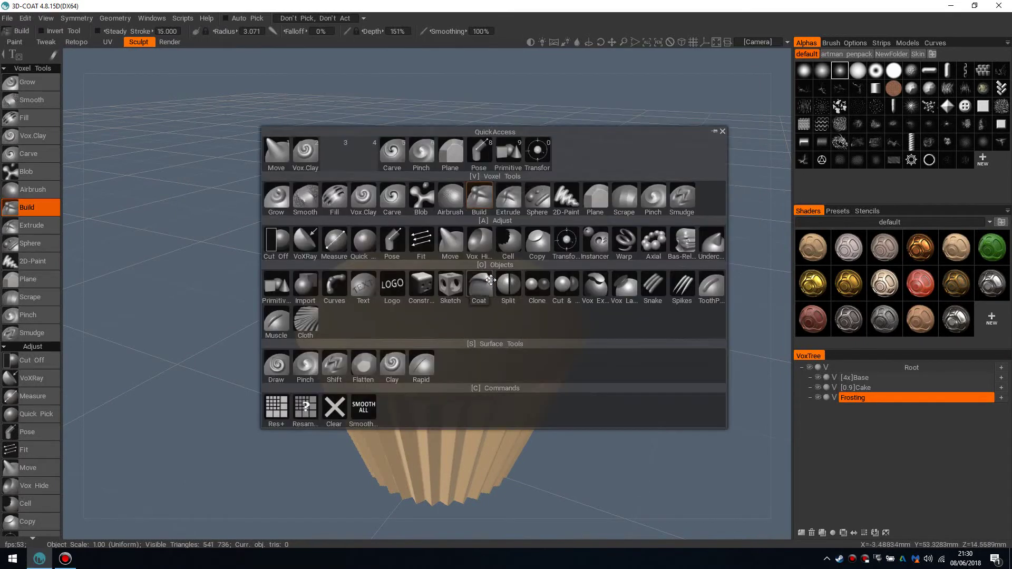
left_click(392, 154)
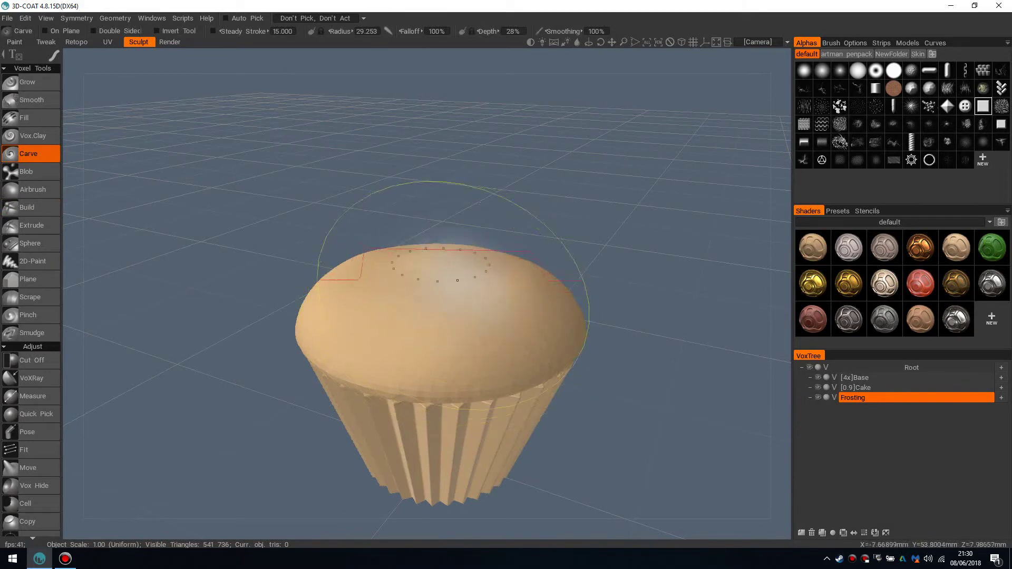
key("s")
left_click(466, 278)
left_click(463, 289)
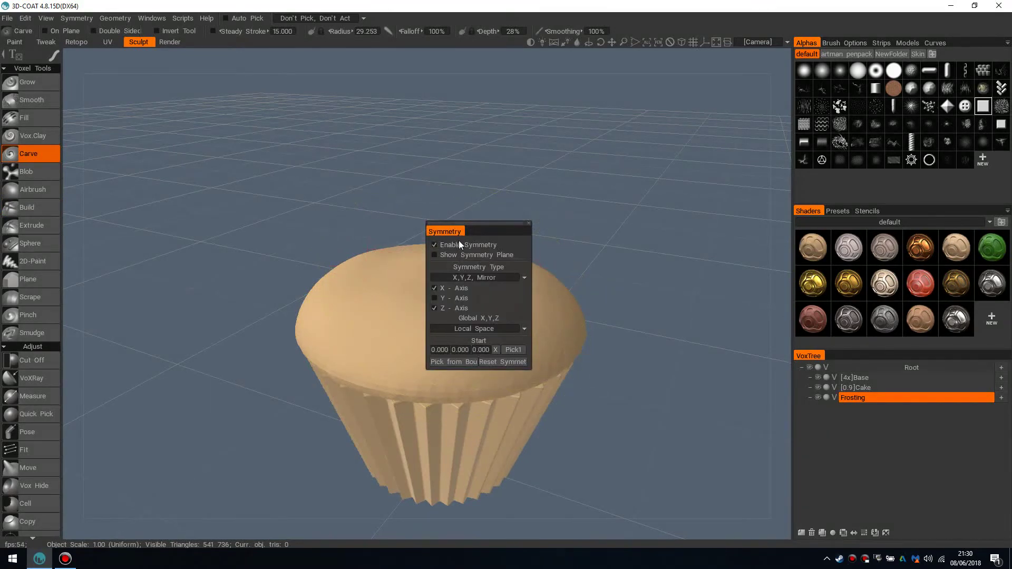
- Carve a raised spiral band over the cake's top from the outer rim to the centre, with radius about 5.48 and depth 21%
mouse_move(348, 274)
right_mouse_down()
mouse_move(434, 294)
mouse_move(397, 294)
right_mouse_up()
middle_click_drag(422, 293, 460, 294, "alt")
left_click_drag(457, 293, 452, 317, "alt")
right_click_drag(464, 286, 445, 287)
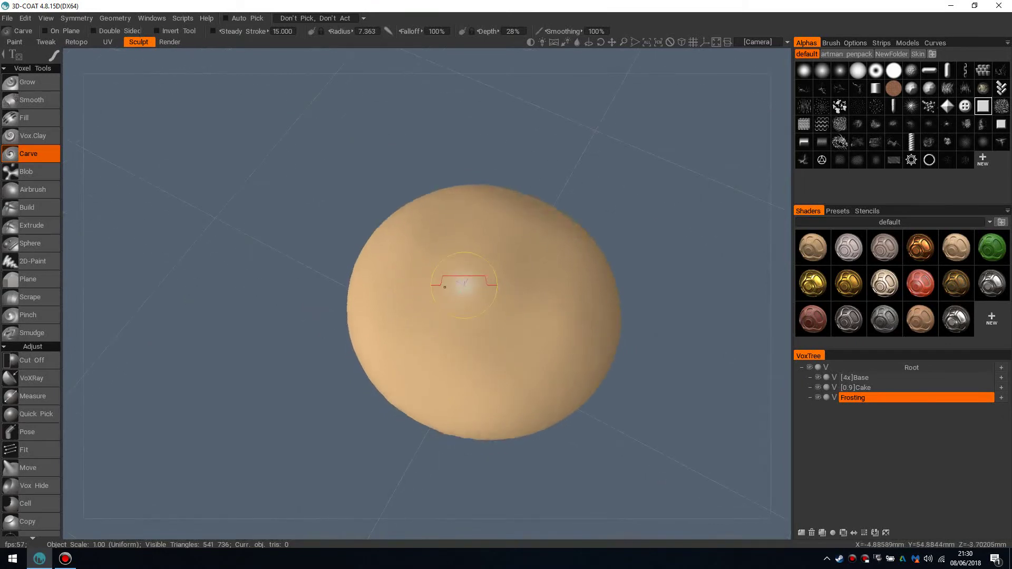
left_click_drag(460, 216, 461, 210, "alt")
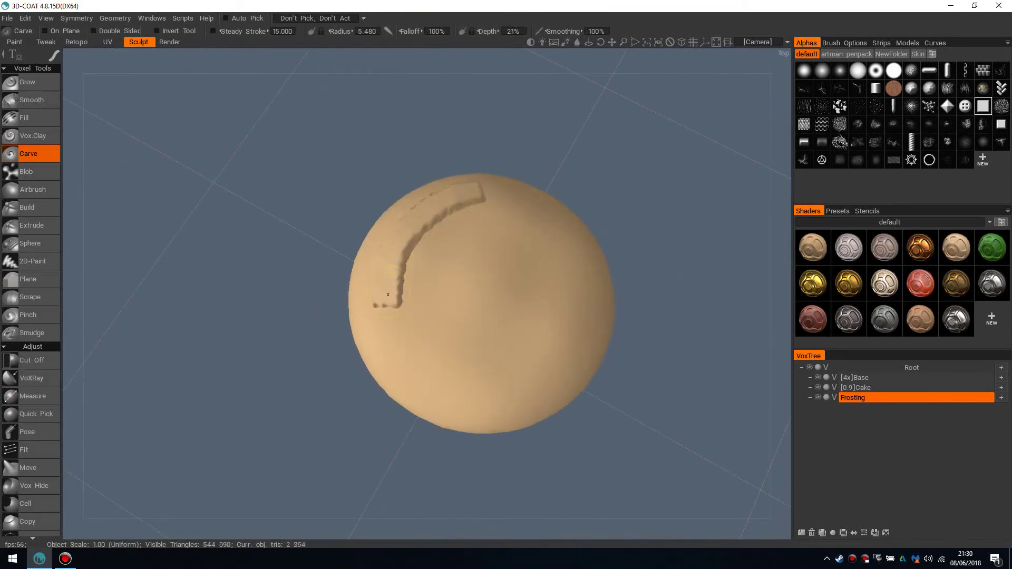
left_click_drag(455, 391, 572, 340)
mouse_move(522, 210)
left_mouse_down()
mouse_move(513, 341)
mouse_move(518, 278)
left_mouse_up()
left_click_drag(612, 353, 613, 313)
- Check the spiral frosting by toggling the visibility of the Frosting, Cake and Base volumes, and undo the spiral strokes
left_click(817, 398)
left_click(817, 397)
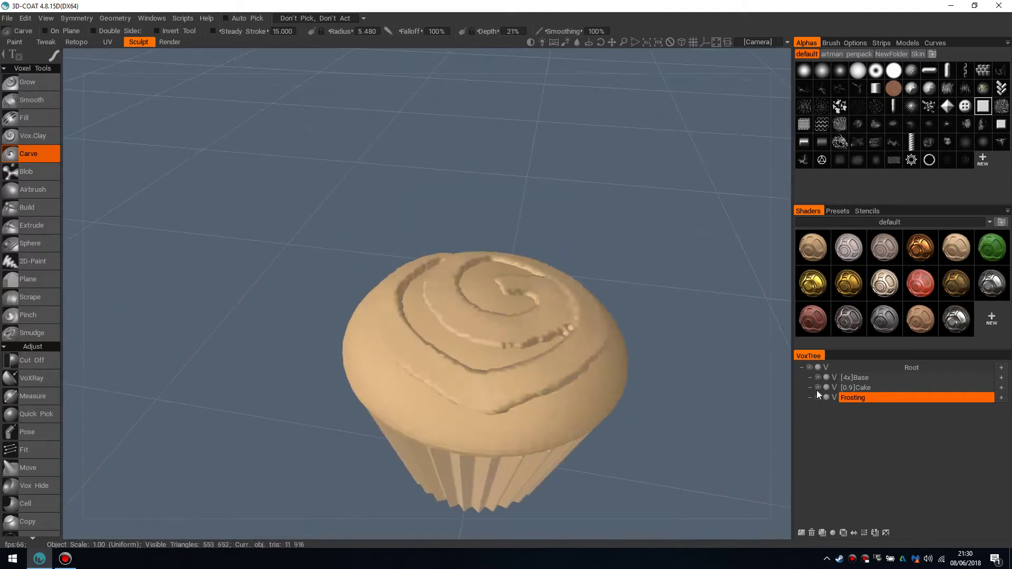
left_click(817, 396)
left_click(817, 388)
left_click(818, 377)
left_click(818, 396)
left_click_drag(532, 290, 628, 362, "alt")
left_click(817, 388)
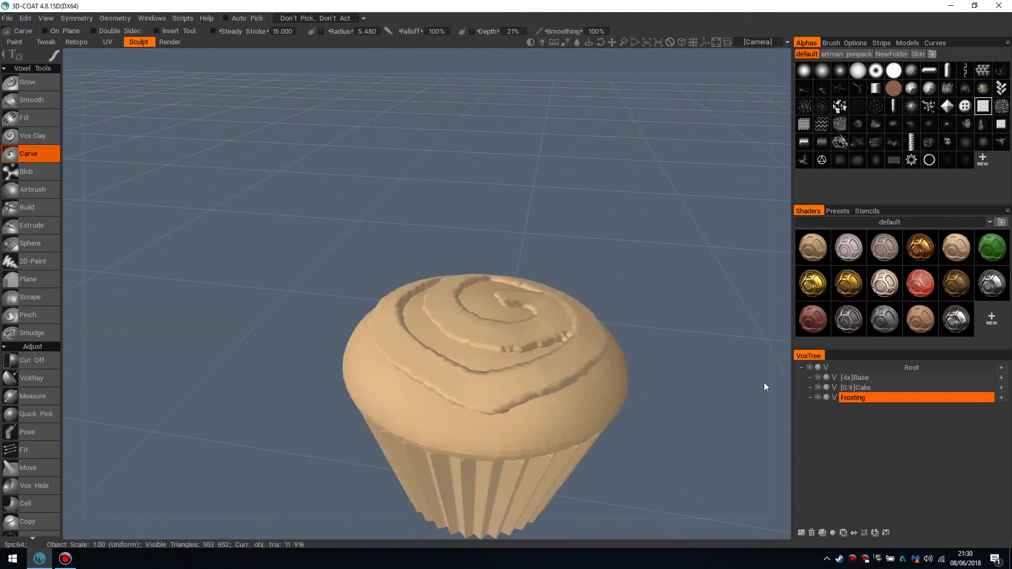
middle_click_drag(604, 369, 520, 350, "alt")
left_click_drag(519, 350, 495, 433, "alt")
key("ctrl+z")
- Carve a wider frosting spiral from the cake's rim to its centre, with radius about 7.33 and depth 21%
middle_click_drag(431, 249, 477, 292, "alt")
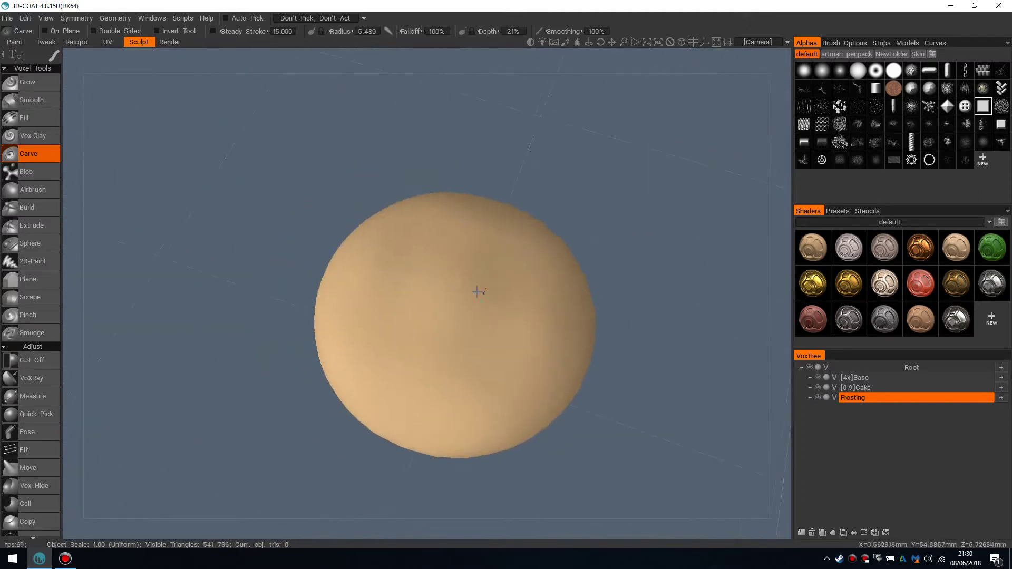
right_click_drag(477, 292, 468, 290, "alt")
middle_click_drag(468, 290, 469, 281, "alt")
left_click_drag(467, 221, 467, 215)
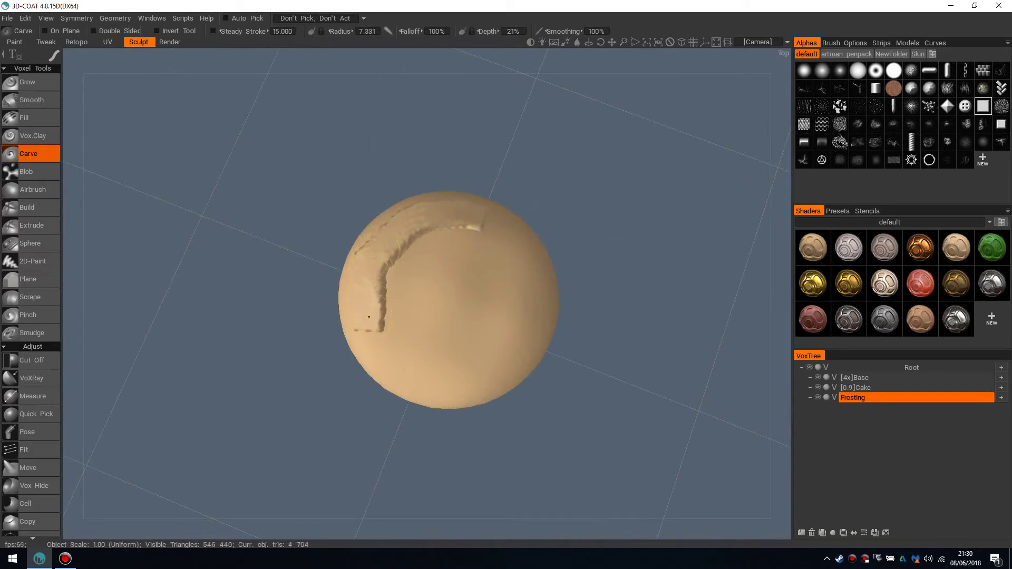
left_click_drag(421, 375, 491, 374)
mouse_move(497, 229)
left_mouse_down()
mouse_move(387, 275)
mouse_move(500, 363)
mouse_move(406, 263)
mouse_move(474, 324)
left_mouse_up()
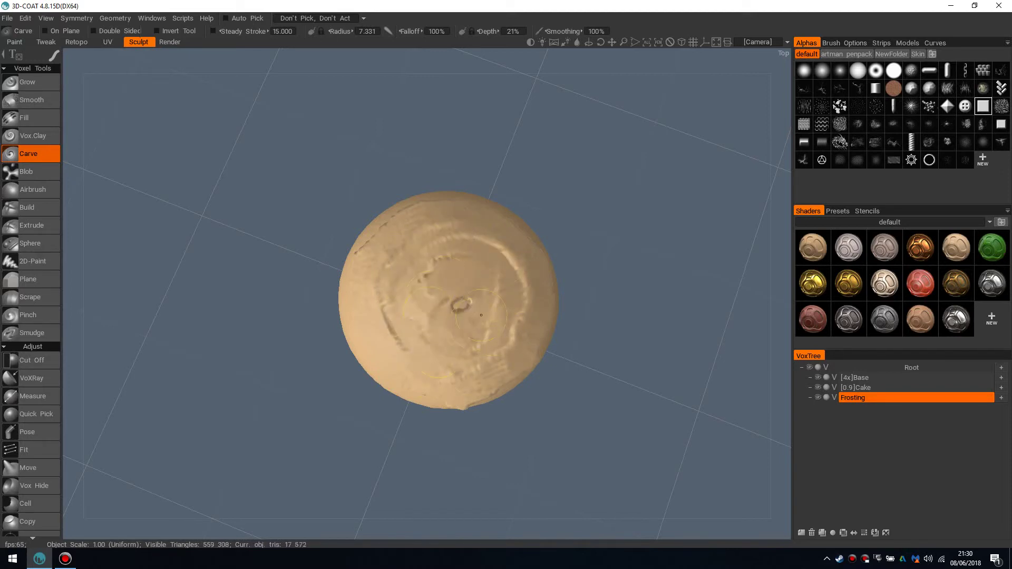
- Build up the frosting with more Carve strokes in stacked layers around the cake, rising to a peak
mouse_move(454, 223)
left_mouse_down()
mouse_move(411, 224)
mouse_move(368, 337)
mouse_move(517, 369)
mouse_move(508, 249)
mouse_move(427, 248)
mouse_move(493, 310)
mouse_move(463, 295)
mouse_move(451, 239)
mouse_move(437, 295)
mouse_move(462, 280)
mouse_move(416, 227)
mouse_move(506, 316)
mouse_move(464, 295)
mouse_move(446, 223)
mouse_move(471, 333)
mouse_move(429, 279)
left_mouse_up()
mouse_move(430, 279)
left_mouse_down()
mouse_move(466, 319)
mouse_move(441, 308)
mouse_move(403, 322)
left_mouse_up()
mouse_move(403, 321)
left_mouse_down("alt")
mouse_move(395, 337)
mouse_move(417, 325)
left_mouse_up("alt")
left_click_drag(416, 326, 368, 385, "alt")
mouse_move(369, 384)
left_mouse_down("alt")
mouse_move(380, 337)
mouse_move(459, 343)
mouse_move(427, 341)
mouse_move(506, 321)
mouse_move(390, 326)
left_mouse_up("alt")
mouse_move(390, 327)
left_mouse_down("alt")
mouse_move(453, 285)
mouse_move(443, 296)
mouse_move(458, 248)
left_mouse_up("alt")
mouse_move(459, 247)
left_mouse_down()
mouse_move(419, 347)
mouse_move(359, 321)
left_mouse_up()
left_click_drag(421, 295, 448, 153, "alt")
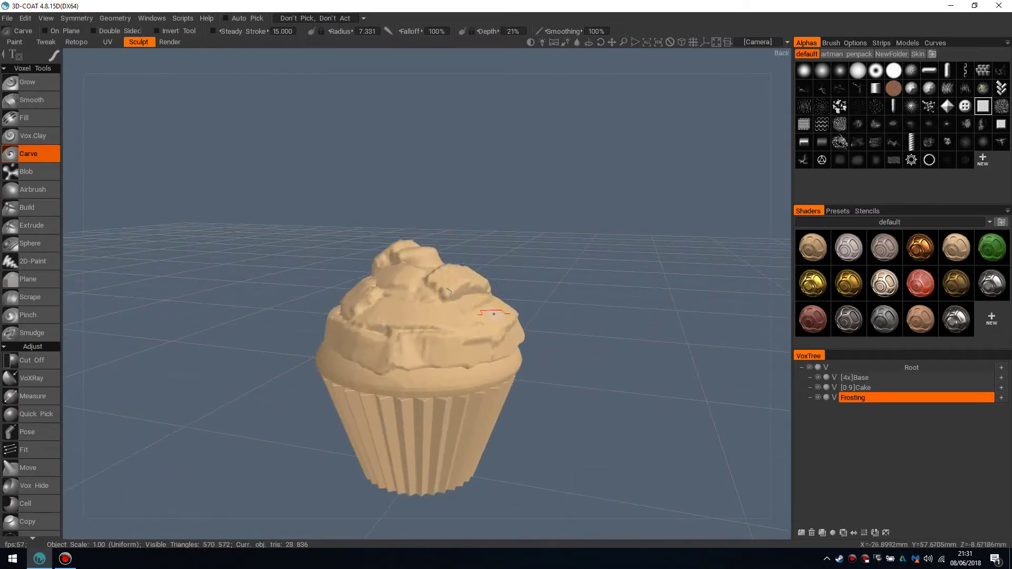
- Smooth the rough frosting layers around one side, setting the brush radius to about 9.21 and smoothing to 28%
left_click_drag(493, 319, 473, 301, "alt")
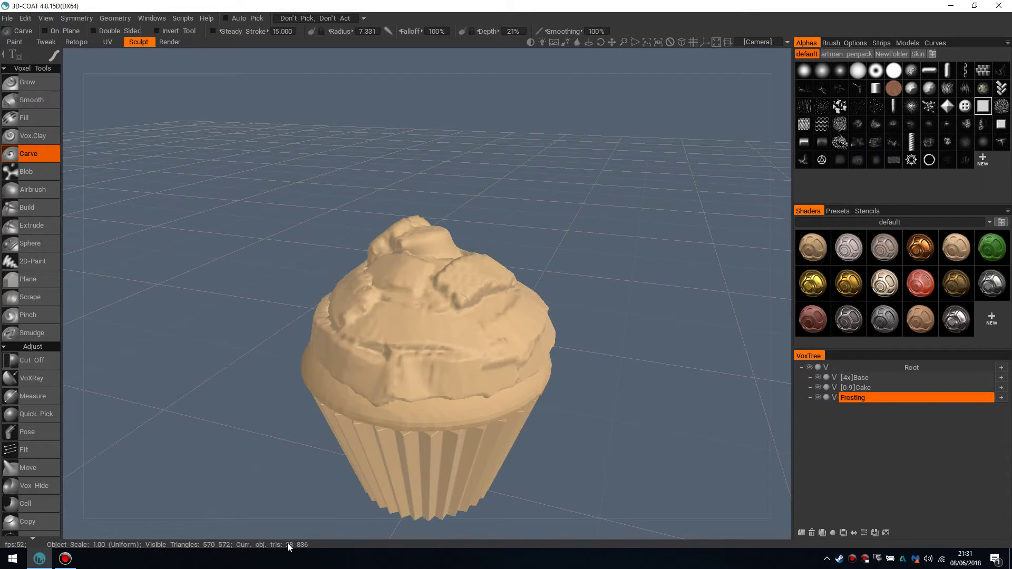
mouse_move(453, 308)
left_mouse_down("alt")
mouse_move(452, 317)
mouse_move(482, 274)
mouse_move(414, 203)
mouse_move(388, 285)
left_mouse_up("alt")
mouse_move(523, 328)
left_mouse_down("shift")
mouse_move(369, 369)
mouse_move(537, 381)
mouse_move(341, 399)
mouse_move(434, 316)
left_mouse_up("shift")
middle_click_drag(434, 316, 498, 289, "alt")
right_click_drag(443, 289, 436, 330, "shift")
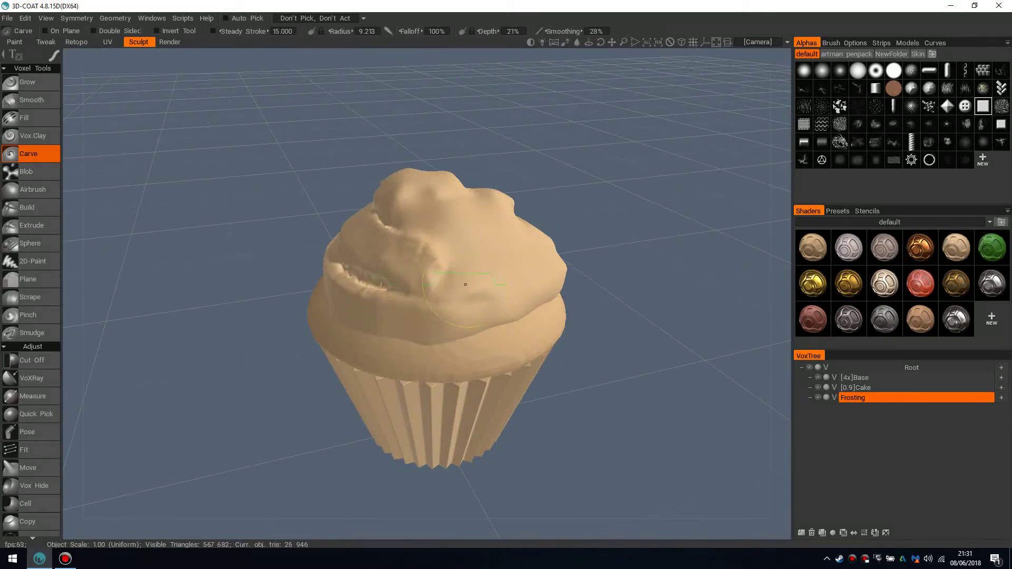
- Smooth the remaining rough creases around the other sides of the frosting and on its peak
left_click_drag(359, 240, 473, 273, "alt")
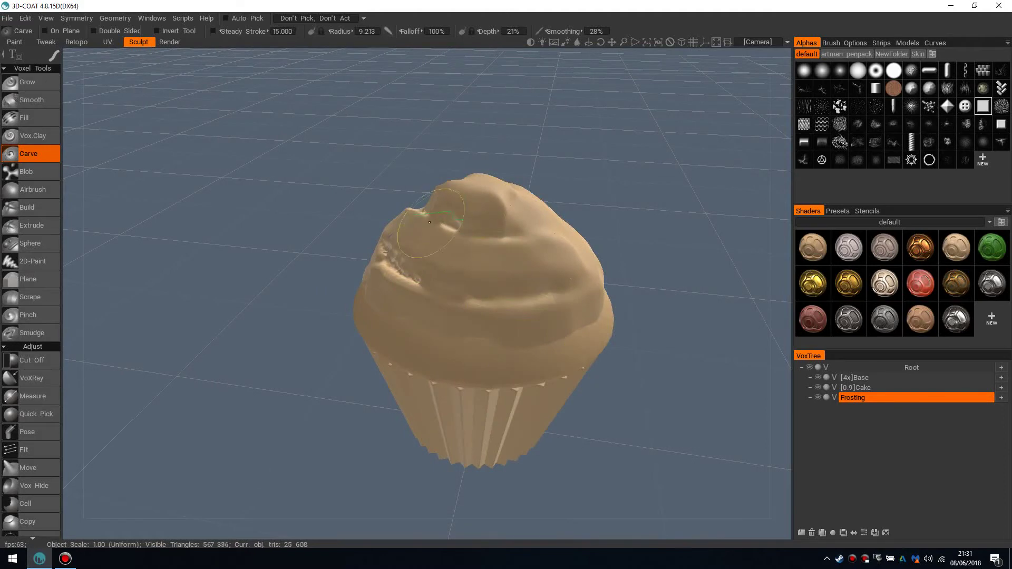
mouse_move(454, 220)
left_mouse_down("alt")
mouse_move(556, 273)
mouse_move(501, 275)
left_mouse_up("alt")
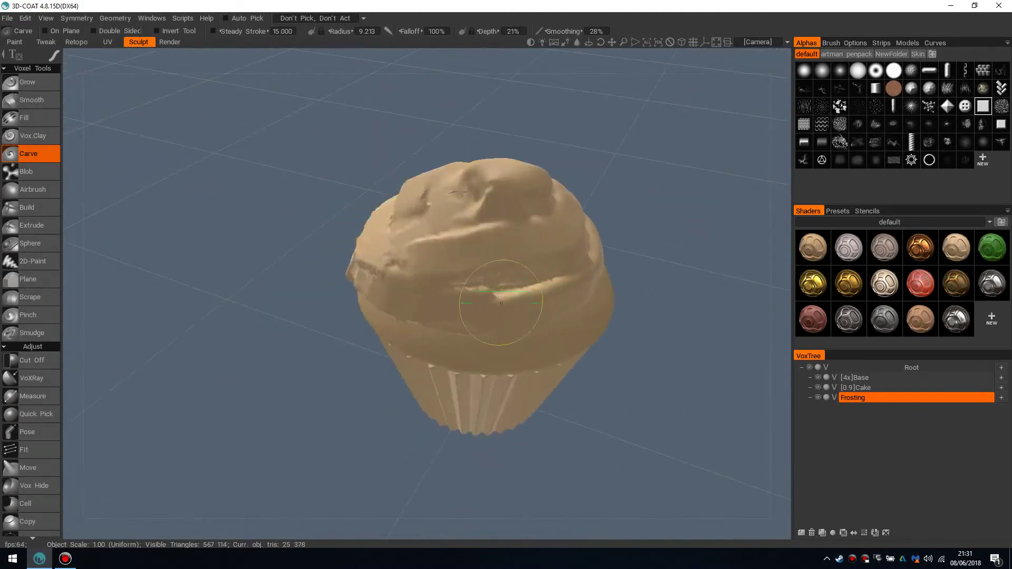
left_click_drag(520, 318, 514, 273, "alt")
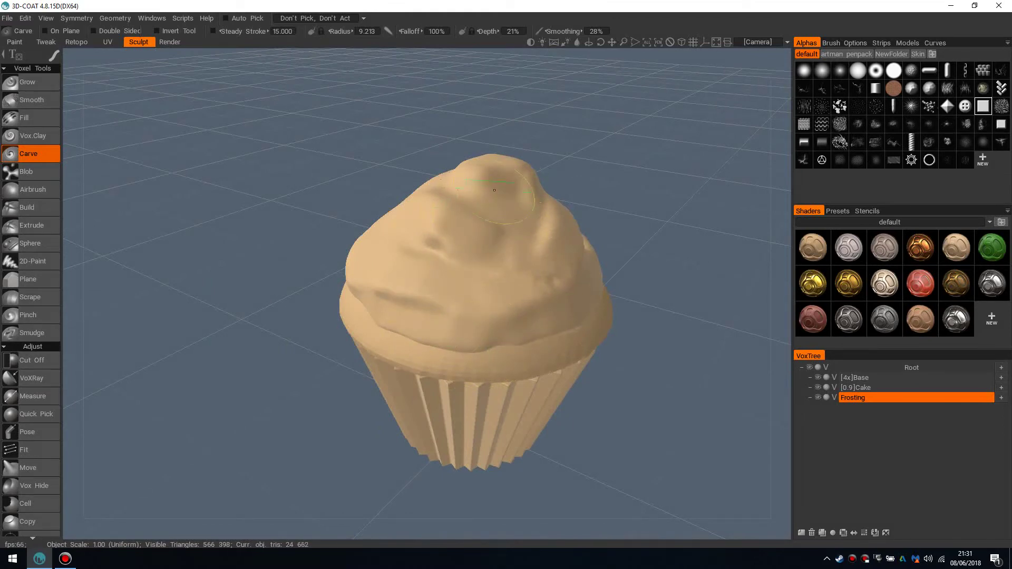
mouse_move(552, 285)
left_mouse_down("alt")
mouse_move(388, 293)
mouse_move(497, 283)
mouse_move(451, 283)
mouse_move(457, 305)
left_mouse_up("alt")
scroll(457, 306, "up", 3)
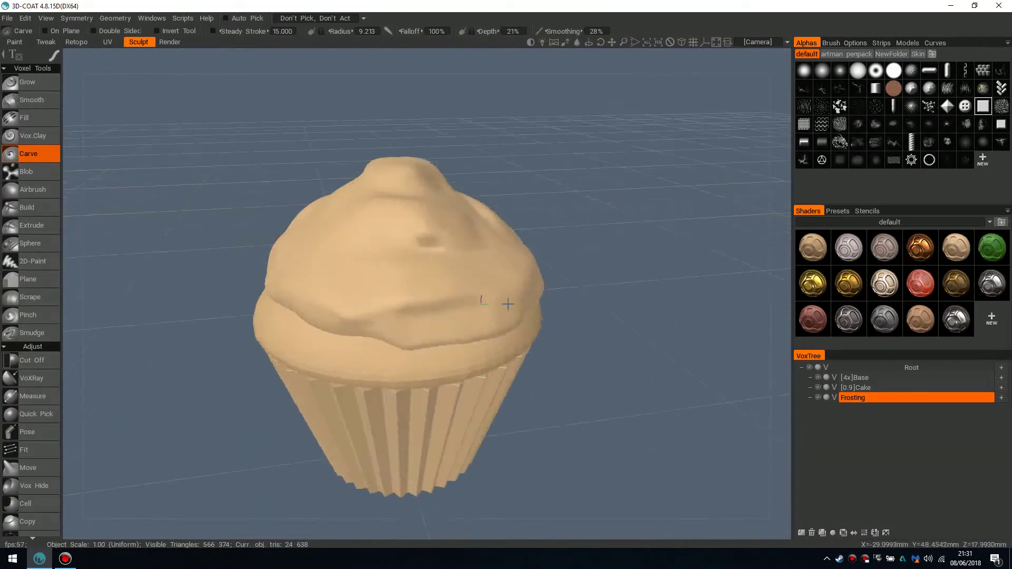
- Set the brush depth to 28% and smoothing to 38%, and soften the frosting's lower edge around the cake
right_click(473, 305)
key("Escape")
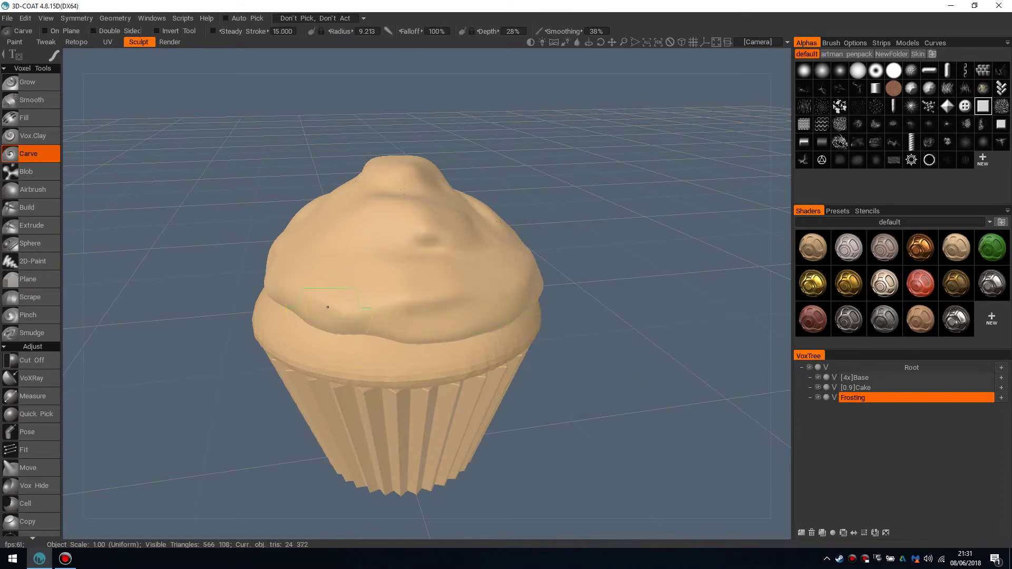
scroll(483, 278, "down", 5)
scroll(451, 260, "up", 6)
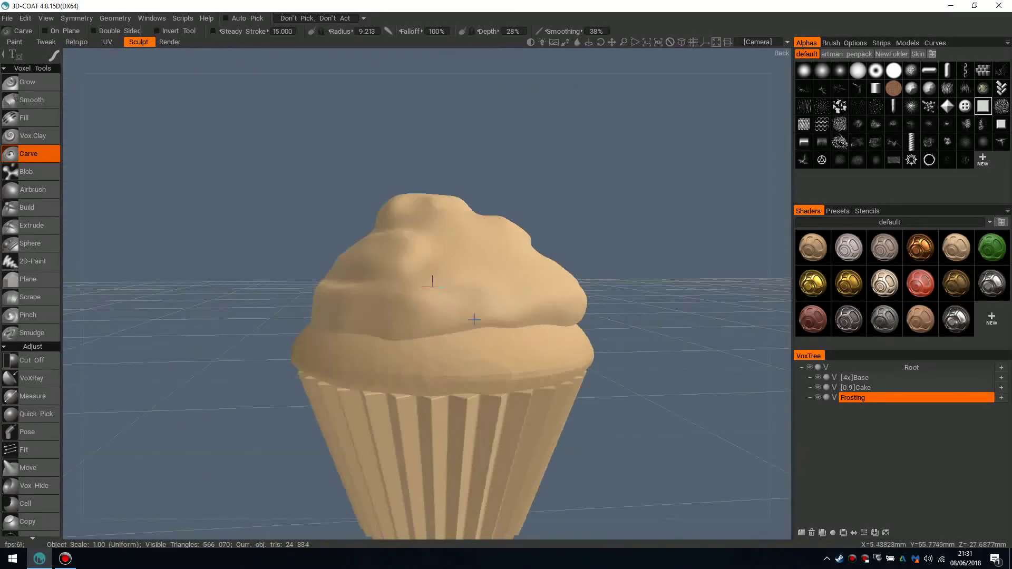
- Switch to the Move brush and pull the frosting's lower side downward over the cake
middle_click_drag(314, 196, 327, 274)
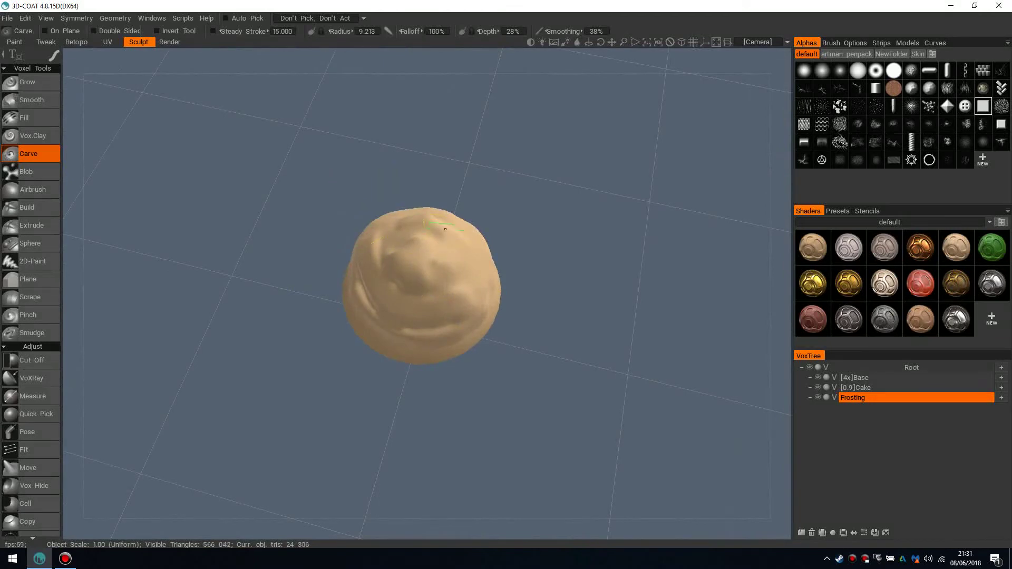
middle_click_drag(465, 319, 429, 275)
scroll(443, 285, "up", 4)
scroll(448, 290, "down", 3)
scroll(453, 297, "up", 2)
key("space")
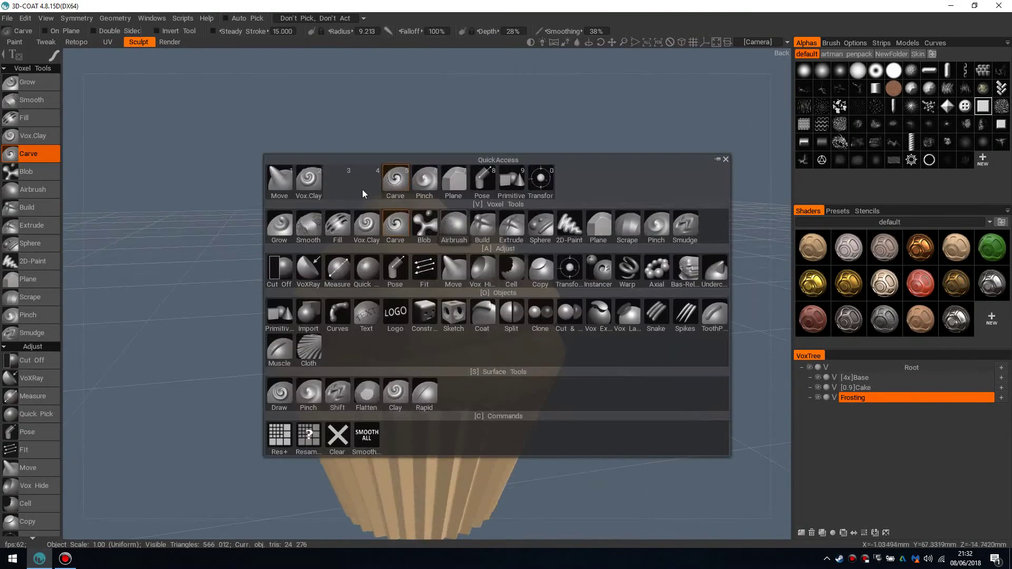
left_click(288, 191)
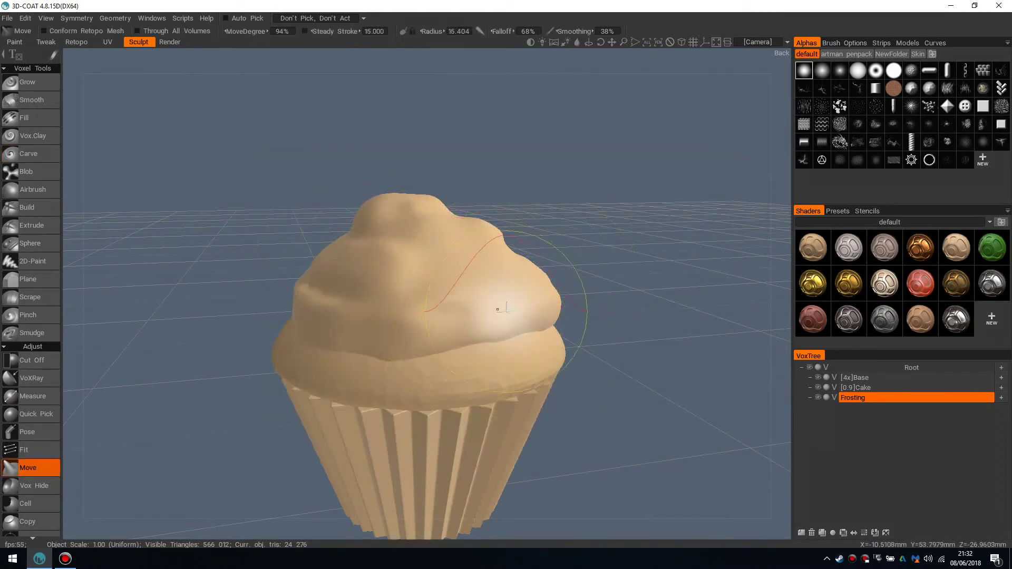
mouse_move(498, 307)
left_mouse_down()
mouse_move(499, 338)
mouse_move(448, 340)
left_mouse_up()
mouse_move(516, 316)
left_mouse_down("alt")
mouse_move(466, 325)
mouse_move(501, 314)
left_mouse_up("alt")
- Check the 16-fold radial symmetry settings about the Y axis, and reshape the frosting's edge with a Move radius of about 15.28
key("s")
left_click(486, 299)
left_click(485, 320)
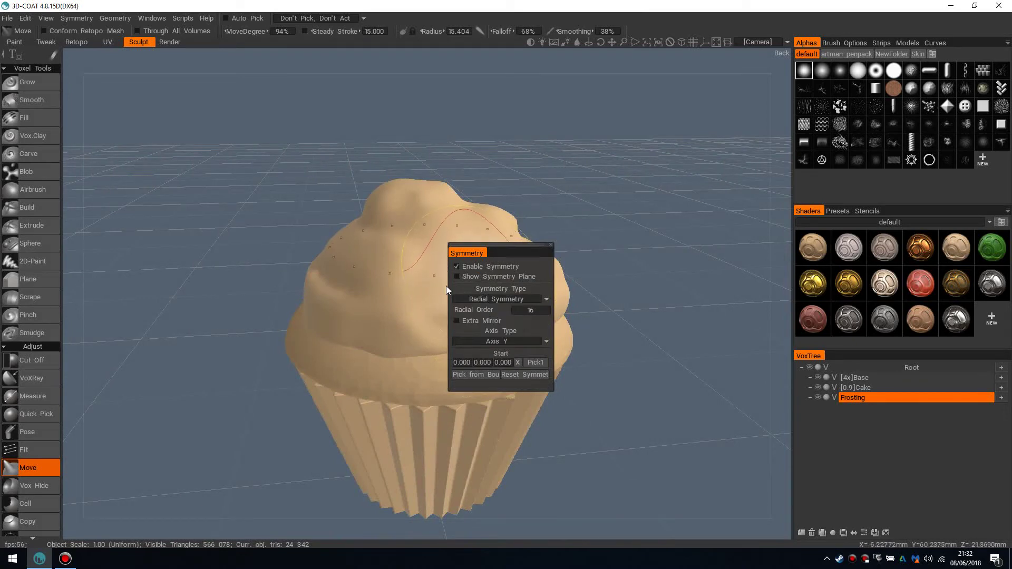
middle_click_drag(417, 315, 410, 314, "alt")
mouse_move(506, 316)
left_mouse_down("alt")
mouse_move(529, 319)
mouse_move(502, 290)
left_mouse_up("alt")
key("bracketleft")
key("bracketleft")
key("bracketleft")
mouse_move(520, 291)
left_mouse_down()
mouse_move(519, 307)
mouse_move(462, 298)
mouse_move(553, 305)
mouse_move(597, 321)
left_mouse_up()
- Even out the frosting's outline around its other sides with Move strokes, working without symmetry
key("s")
middle_click_drag(529, 301, 496, 301, "alt")
mouse_move(552, 288)
left_mouse_down("alt")
mouse_move(517, 310)
mouse_move(504, 292)
mouse_move(394, 298)
mouse_move(495, 285)
left_mouse_up("alt")
middle_click_drag(495, 285, 447, 321, "alt")
left_click_drag(447, 320, 487, 322)
mouse_move(555, 327)
left_mouse_down("alt")
mouse_move(574, 336)
mouse_move(531, 293)
mouse_move(651, 279)
mouse_move(732, 315)
mouse_move(492, 316)
left_mouse_up("alt")
right_click_drag(492, 317, 479, 327, "alt")
middle_click_drag(479, 327, 495, 316, "alt")
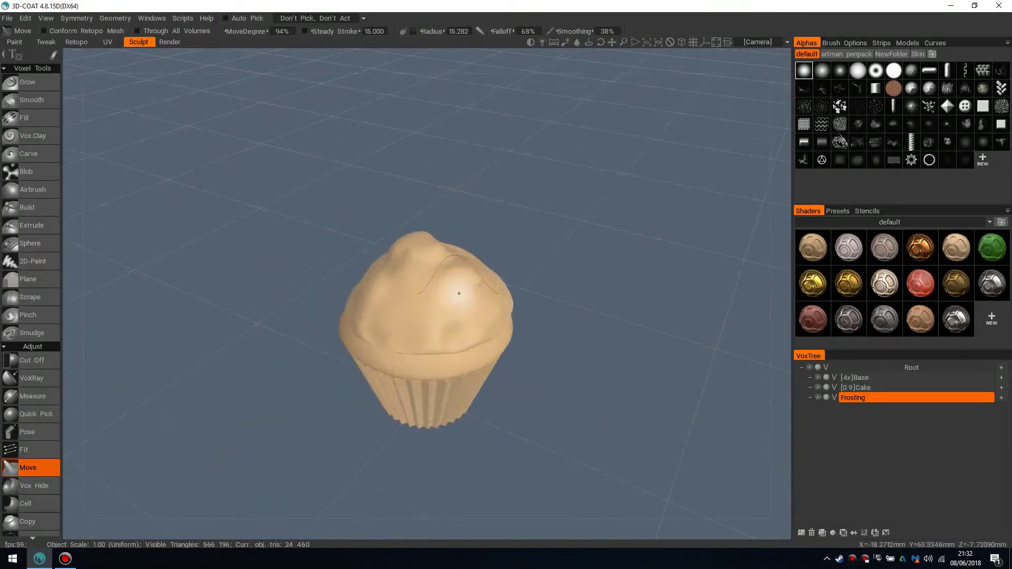
- Switch to the Build brush and enable radial symmetry of order 16 about the Y axis
key("space")
left_click(449, 198)
scroll(454, 295, "up", 2)
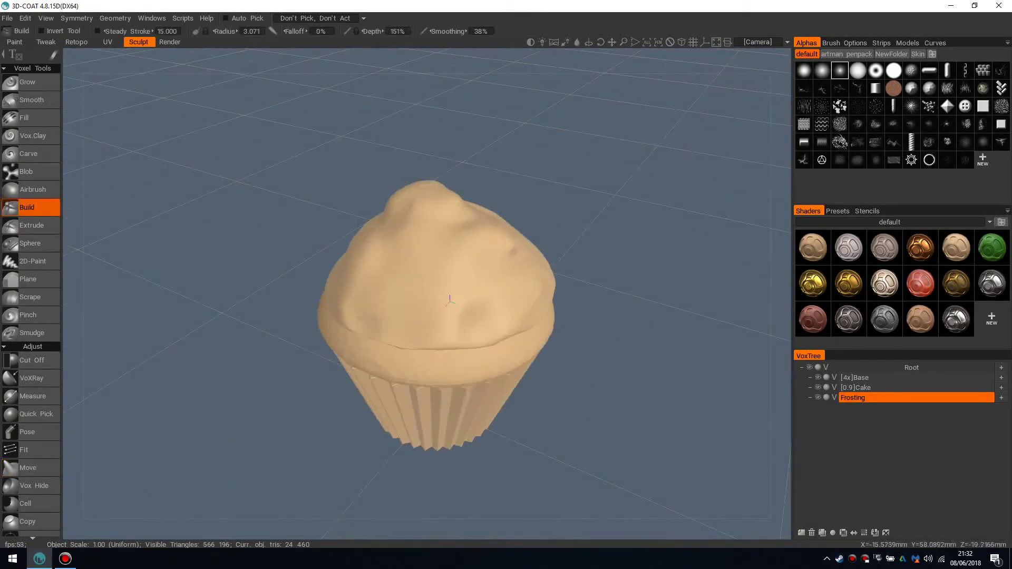
key("e")
middle_click_drag(459, 293, 454, 293, "alt")
key("s")
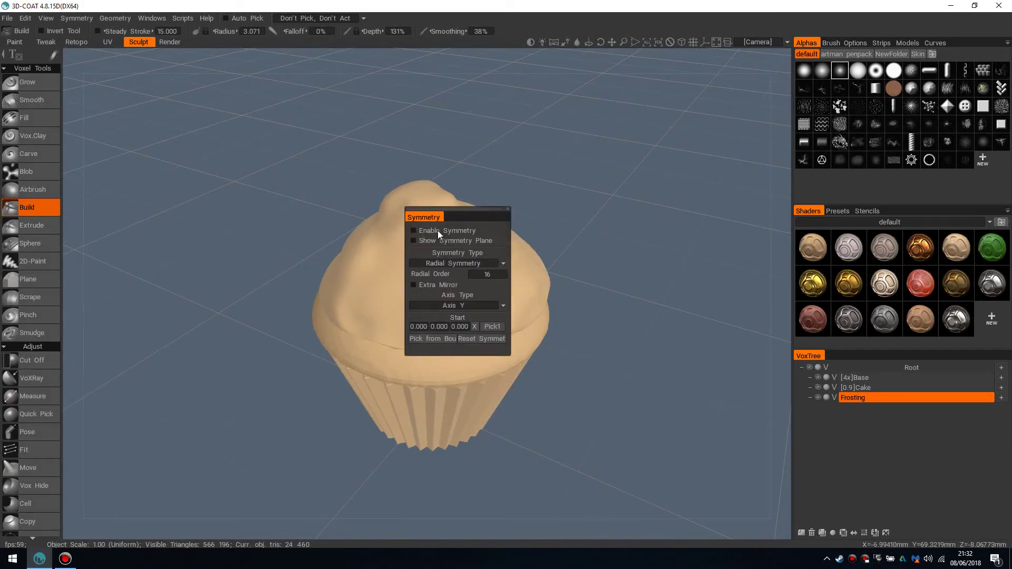
left_click_drag(433, 303, 466, 334, "alt")
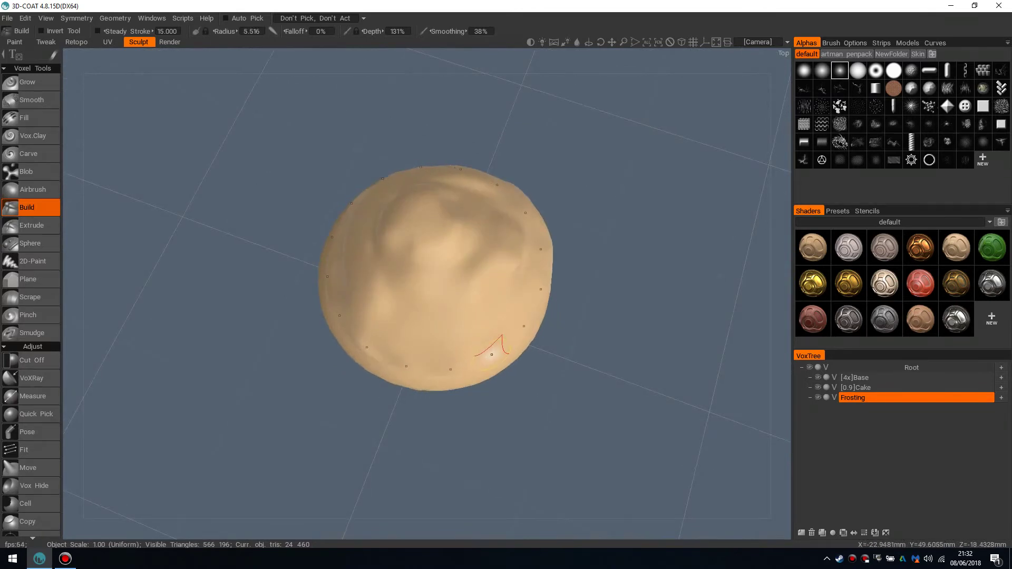
- Build curved swirl ridges running up the whole frosting, using a radius of about 5.52 and a depth of 148%
left_click_drag(484, 314, 587, 260, "alt")
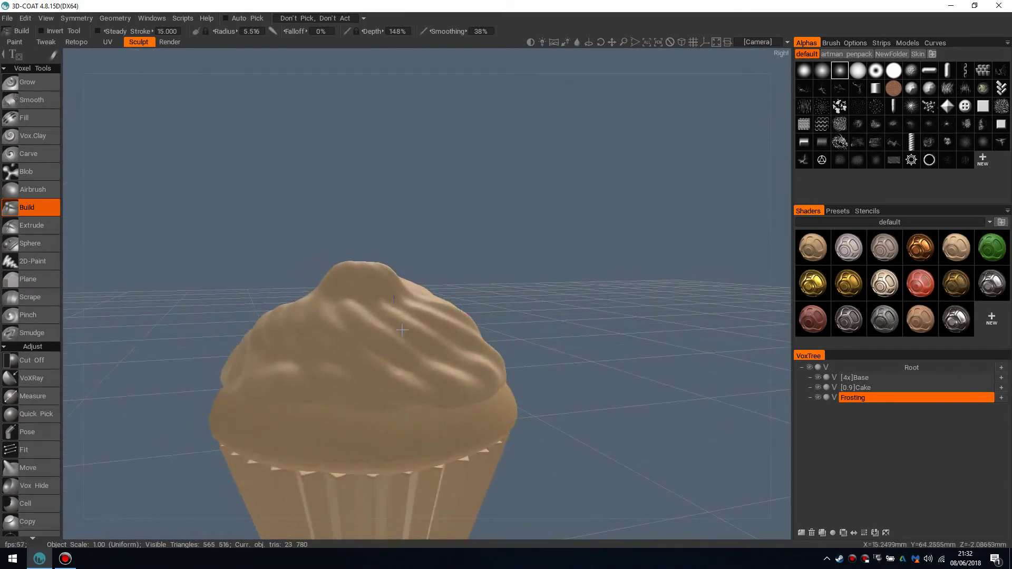
left_click_drag(287, 263, 435, 359, "alt")
scroll(434, 360, "up", 6)
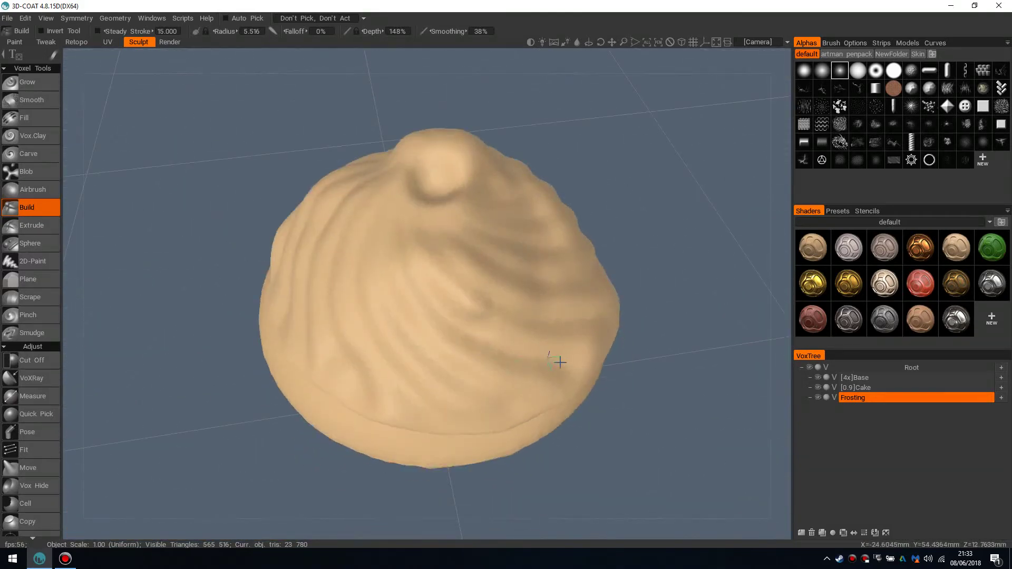
- Set the Build radius to about 6.76 and depth to 77%, and rework the frosting's peak where the ridges meet
left_click_drag(459, 330, 431, 225, "alt")
right_click_drag(435, 229, 413, 229)
left_click_drag(434, 213, 431, 273)
mouse_move(439, 200)
left_mouse_down()
mouse_move(488, 227)
mouse_move(469, 332)
mouse_move(484, 223)
mouse_move(477, 168)
left_mouse_up()
mouse_move(448, 263)
right_mouse_down("alt")
mouse_move(427, 324)
mouse_move(428, 308)
right_mouse_up("alt")
left_click_drag(428, 309, 426, 408, "alt")
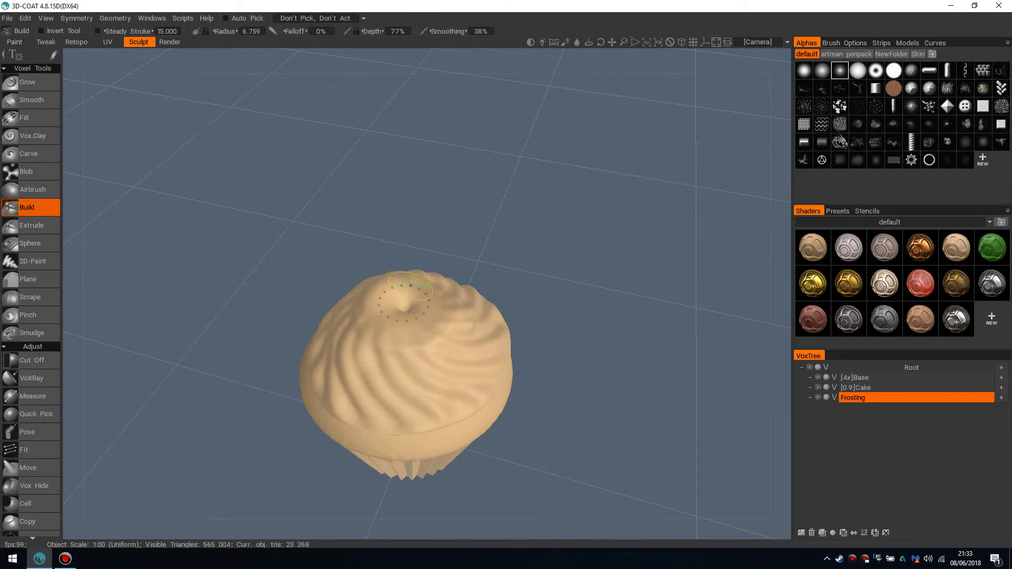
- Turn off the radial symmetry and soften the frosting's peak with a brush radius of about 11
key("space")
key("space")
left_click_drag(446, 327, 447, 325, "alt")
key("s")
key("s")
middle_click_drag(414, 369, 411, 297, "alt")
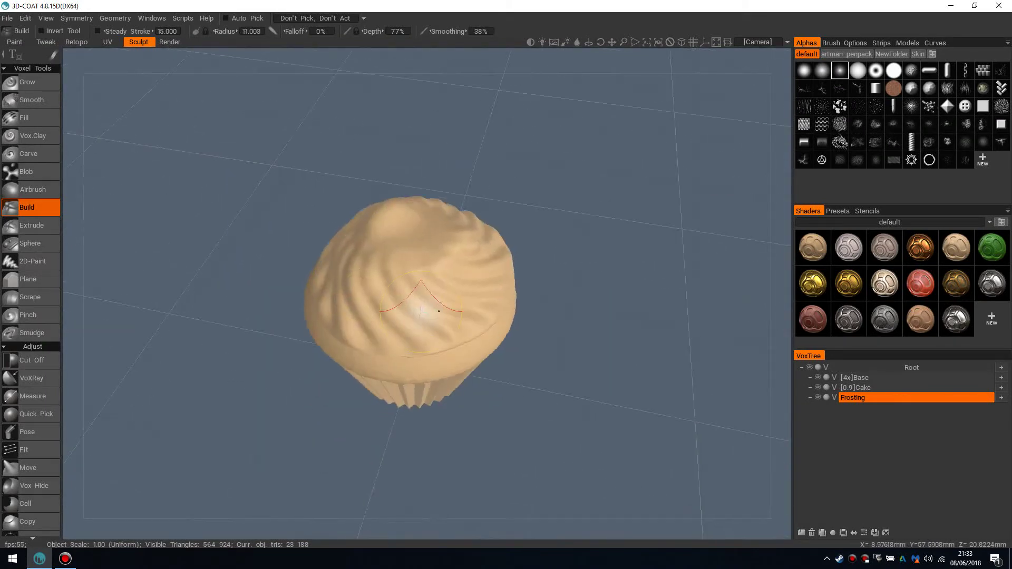
left_click_drag(432, 298, 434, 259, "alt")
- Set the brush radius to about 7.3 and work strokes across the frosting's side to break up the uniform ridges
right_click_drag(434, 259, 449, 290, "alt")
left_click_drag(450, 289, 464, 304, "alt")
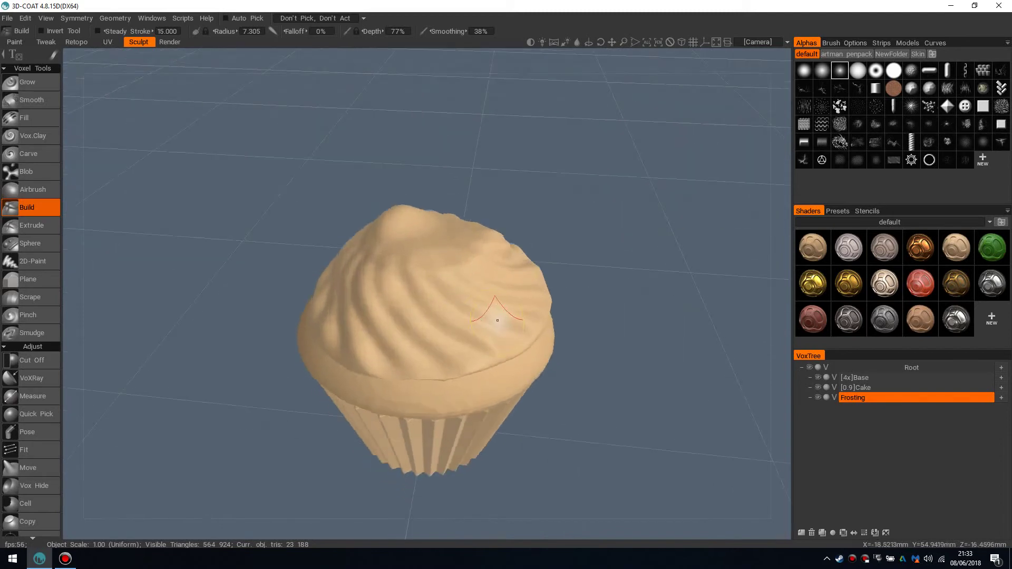
mouse_move(365, 294)
left_mouse_down()
mouse_move(466, 331)
mouse_move(521, 318)
left_mouse_up()
left_click_drag(437, 325, 519, 332)
mouse_move(437, 305)
left_mouse_down("alt")
mouse_move(477, 264)
mouse_move(504, 291)
left_mouse_up("alt")
mouse_move(414, 286)
left_mouse_down()
mouse_move(466, 287)
mouse_move(454, 258)
mouse_move(666, 346)
mouse_move(512, 294)
left_mouse_up()
middle_click_drag(511, 294, 540, 315, "alt")
- Set the Build radius to about 4.66 and depth to 173%, and add raised swirls around the frosting's peak and upper side
mouse_move(504, 271)
right_mouse_down()
mouse_move(491, 270)
mouse_move(494, 248)
mouse_move(481, 264)
right_mouse_up()
right_click(491, 264)
mouse_move(481, 264)
left_mouse_down("alt")
mouse_move(487, 257)
mouse_move(455, 226)
left_mouse_up("alt")
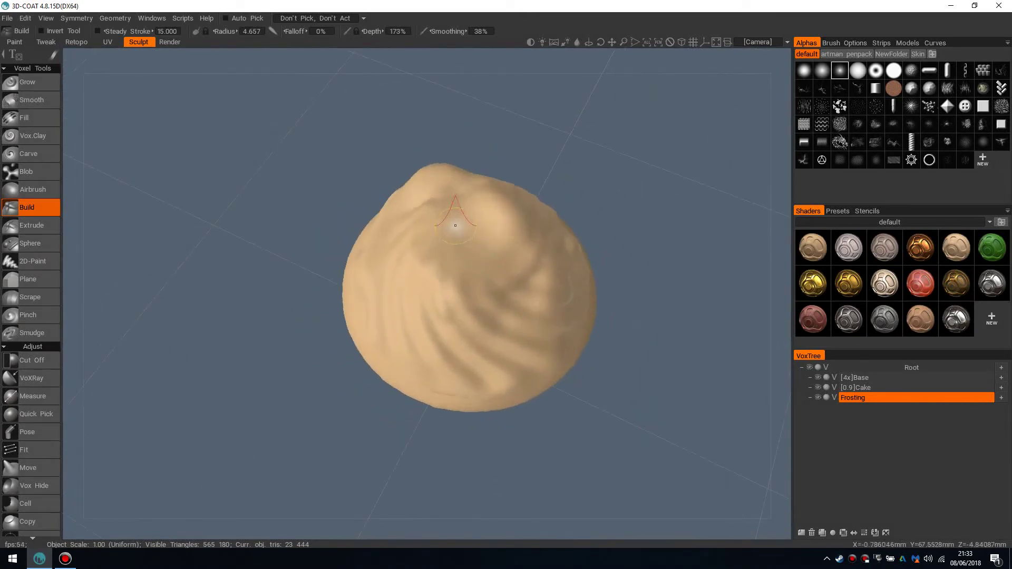
mouse_move(569, 339)
left_mouse_down("alt")
mouse_move(556, 343)
mouse_move(580, 381)
mouse_move(438, 330)
left_mouse_up("alt")
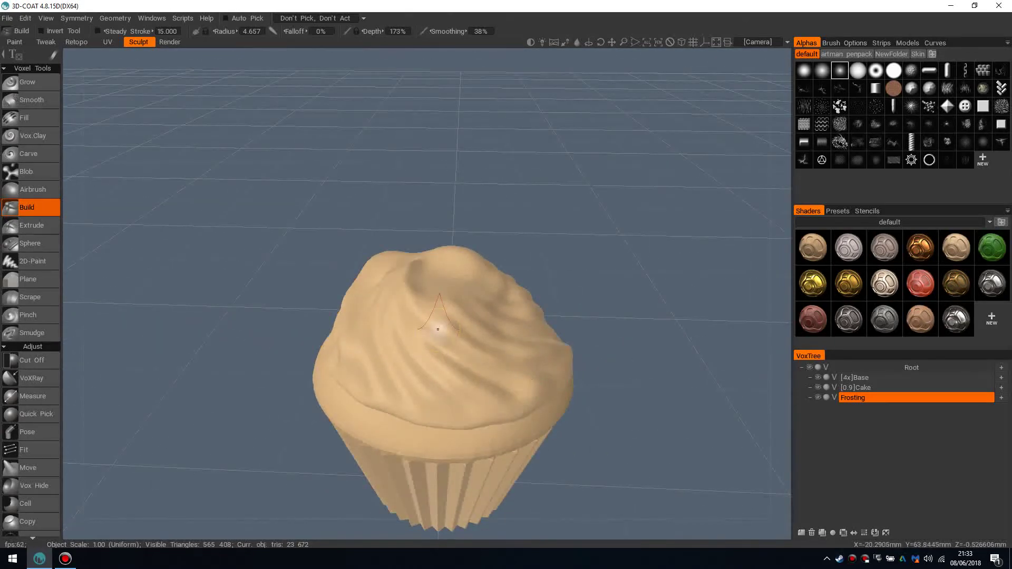
left_click_drag(444, 265, 492, 299, "alt")
mouse_move(388, 318)
left_mouse_down()
mouse_move(494, 393)
mouse_move(445, 363)
left_mouse_up()
middle_click_drag(445, 363, 466, 298, "alt")
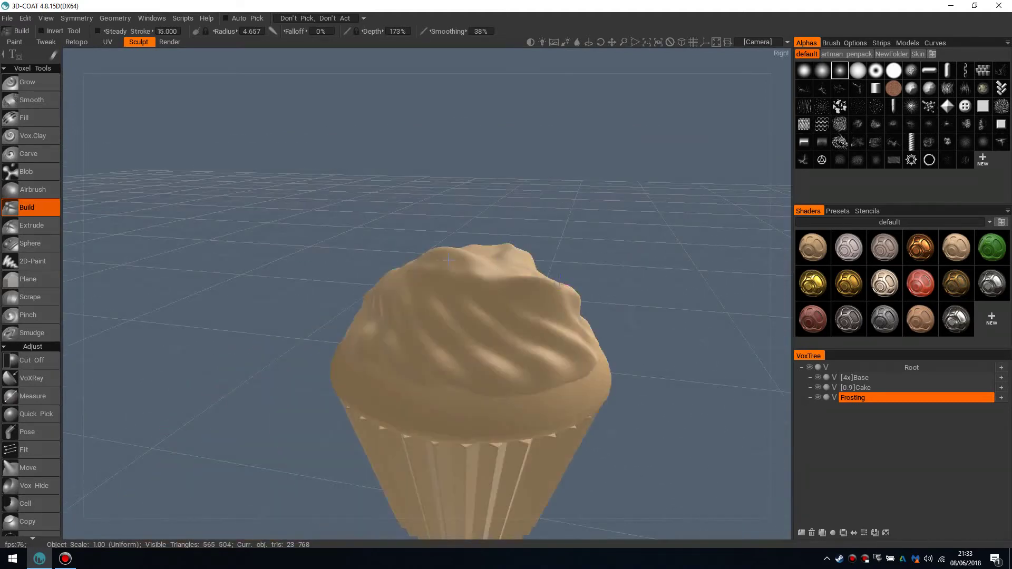
left_click_drag(466, 298, 567, 192, "alt")
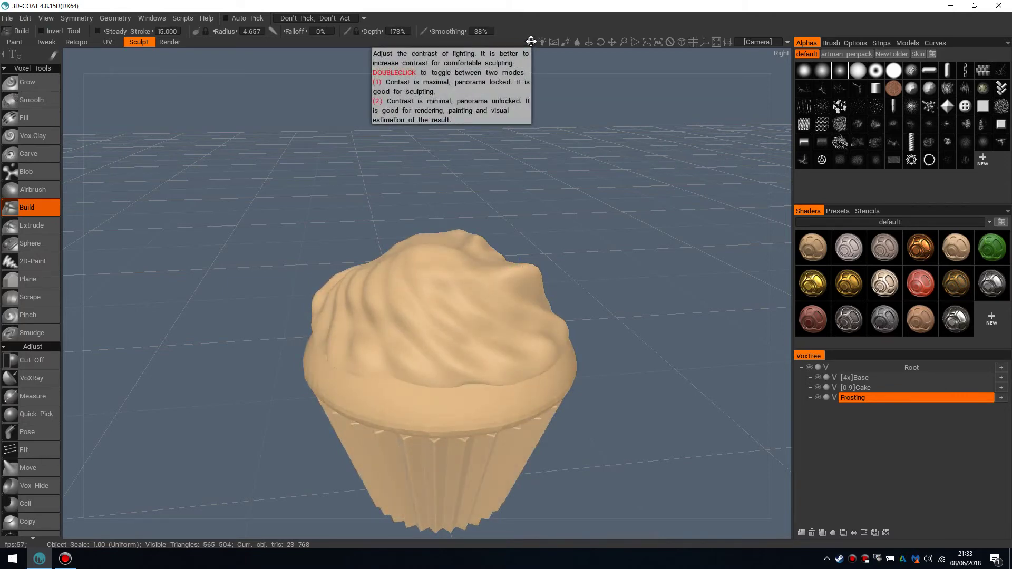
- Add more diagonal Build ridges down the other sides of the frosting, from the peak toward the lower edge
mouse_move(470, 217)
middle_mouse_down()
mouse_move(460, 275)
mouse_move(427, 249)
middle_mouse_up()
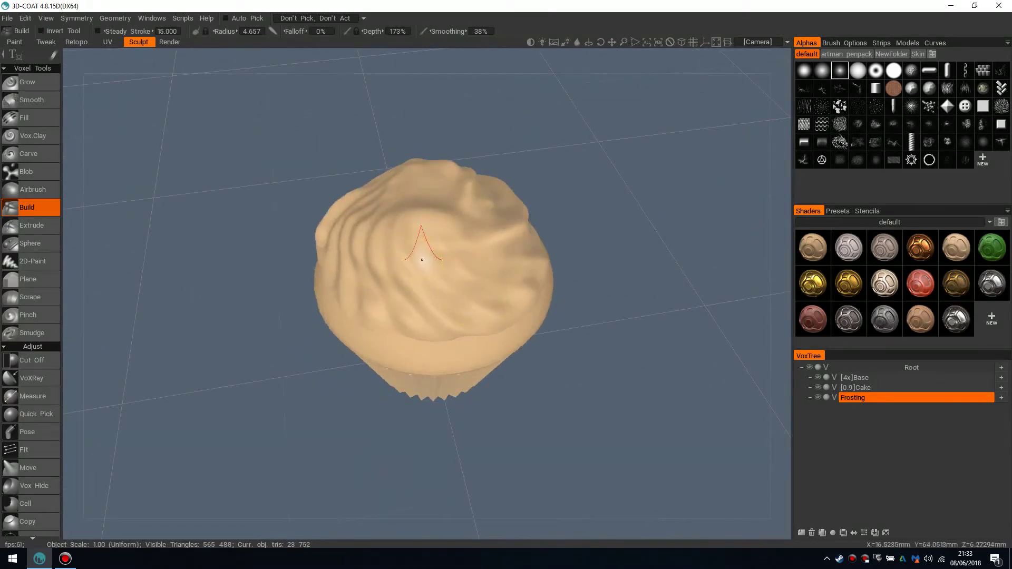
left_click_drag(422, 259, 436, 280)
middle_click_drag(508, 296, 491, 295)
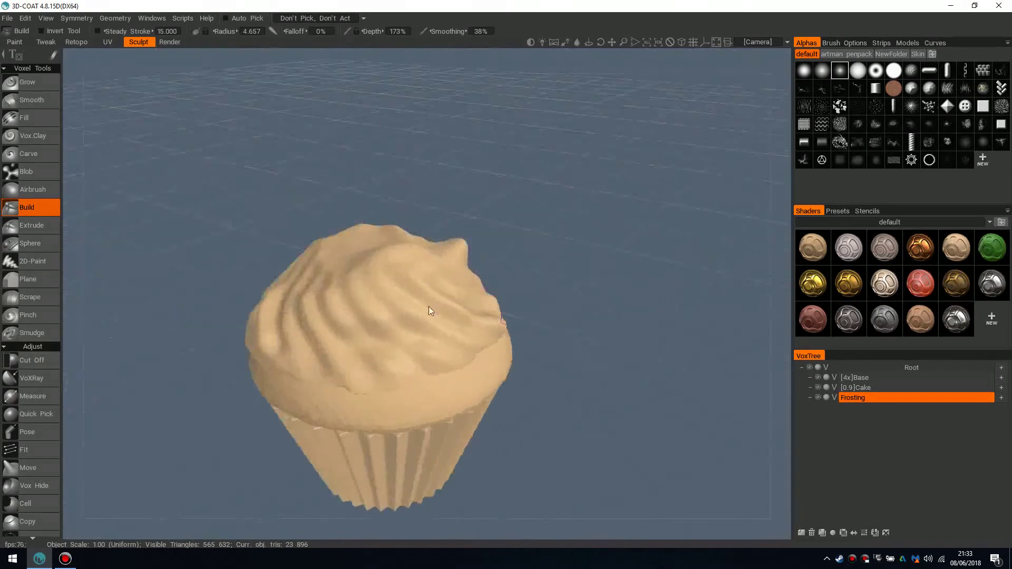
left_click_drag(388, 285, 430, 328)
middle_click_drag(377, 330, 316, 311)
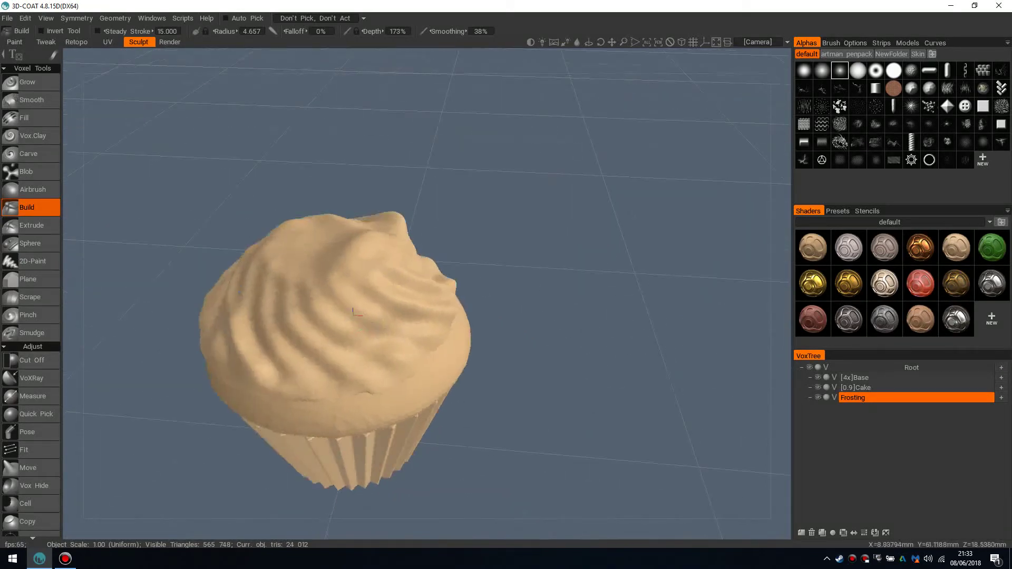
left_click_drag(326, 322, 439, 365)
middle_click_drag(439, 364, 439, 308)
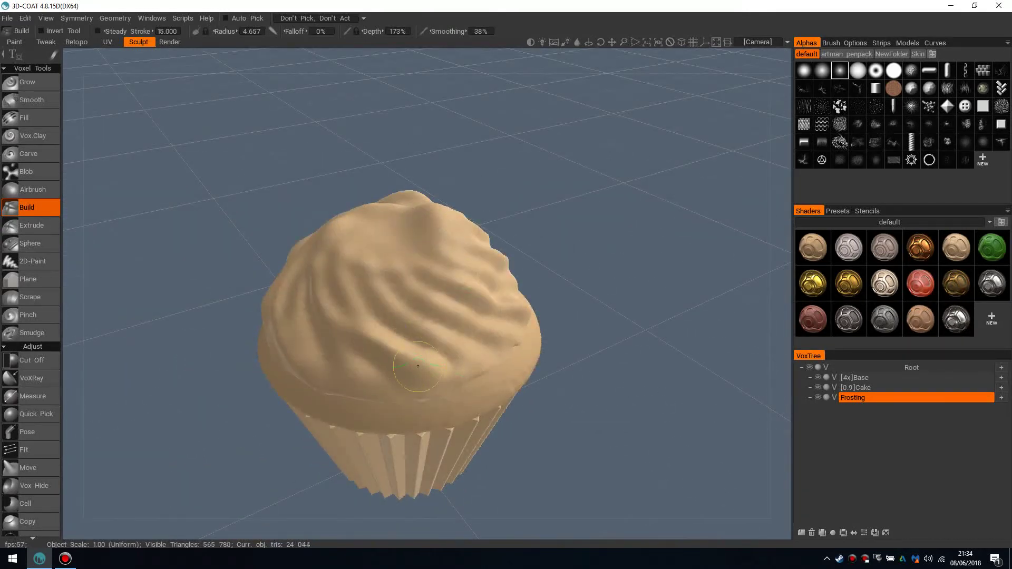
- Set the brush radius to about 6.14 and soften the frosting's lower folds and edge above the cake
mouse_move(438, 373)
middle_mouse_down()
mouse_move(456, 264)
mouse_move(335, 282)
mouse_move(450, 371)
mouse_move(435, 367)
middle_mouse_up()
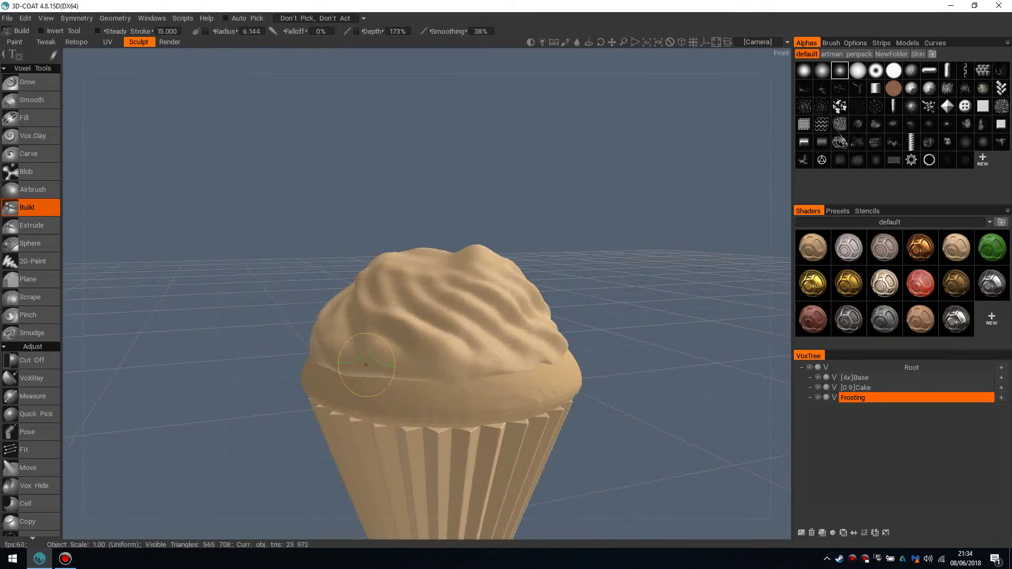
middle_click_drag(365, 360, 488, 310)
mouse_move(414, 314)
middle_mouse_down()
mouse_move(495, 345)
mouse_move(447, 409)
mouse_move(565, 307)
mouse_move(673, 302)
mouse_move(467, 318)
mouse_move(470, 332)
mouse_move(478, 288)
mouse_move(463, 294)
mouse_move(547, 277)
mouse_move(467, 291)
mouse_move(533, 301)
mouse_move(530, 311)
middle_mouse_up()
scroll(340, 307, "up", 3)
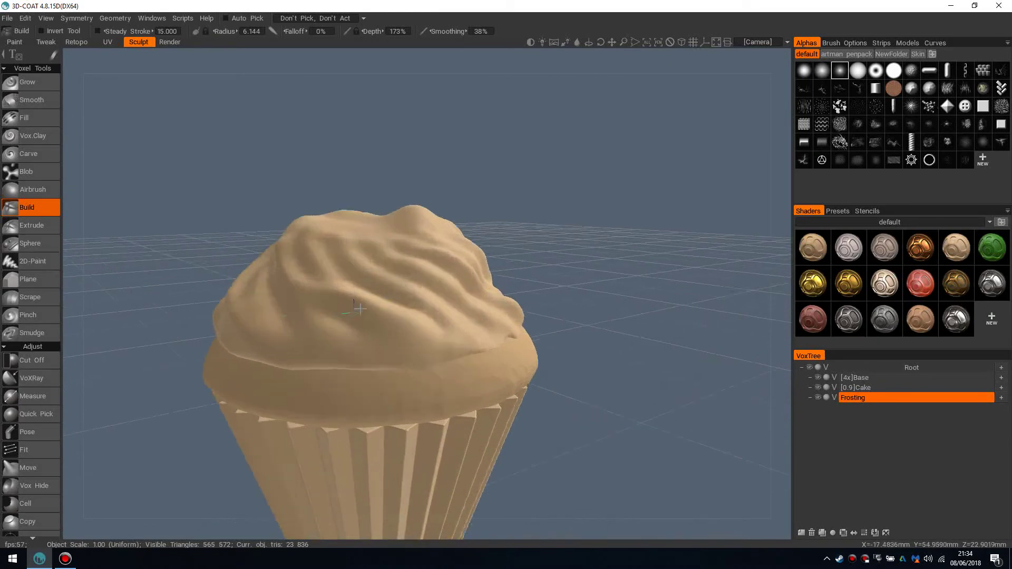
middle_click_drag(340, 307, 396, 279)
- Switch to the Move brush with a radius of about 13.85 and reshape the frosting's lower rim on one side
key("space")
left_click(196, 172)
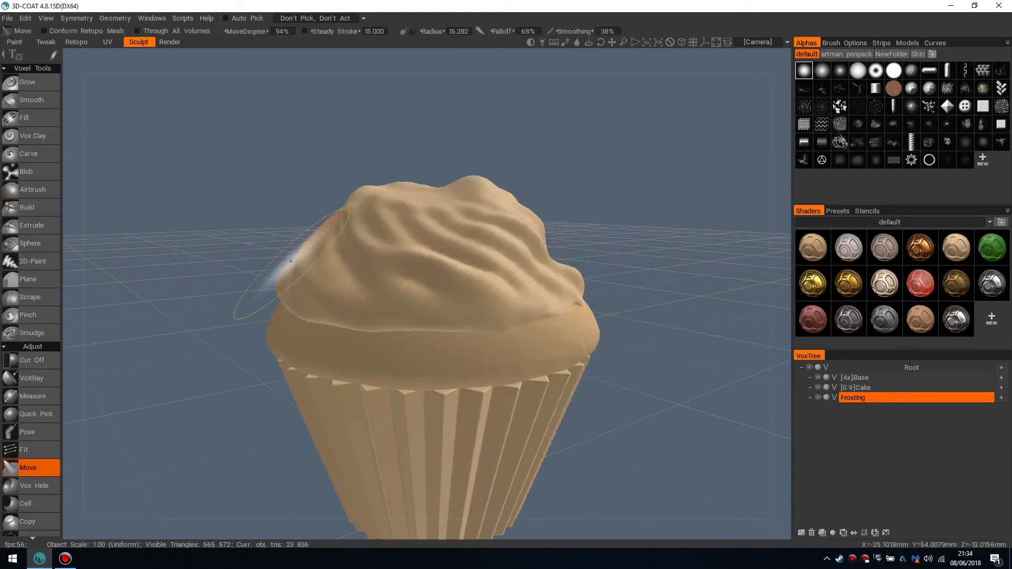
left_click_drag(321, 294, 327, 323)
middle_click_drag(327, 322, 369, 248)
left_click_drag(381, 240, 389, 259)
middle_click_drag(389, 259, 422, 369)
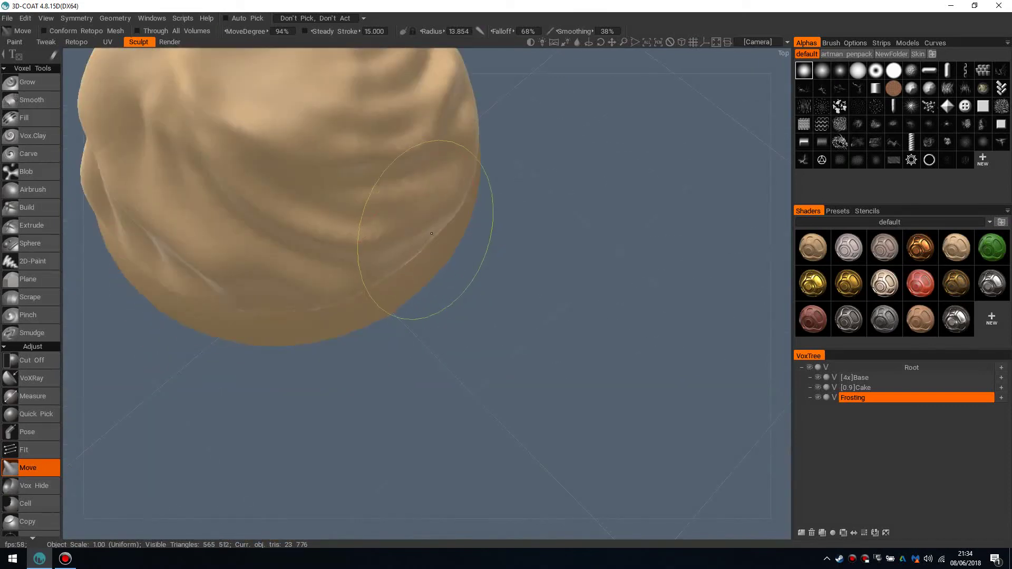
left_click_drag(445, 210, 457, 145)
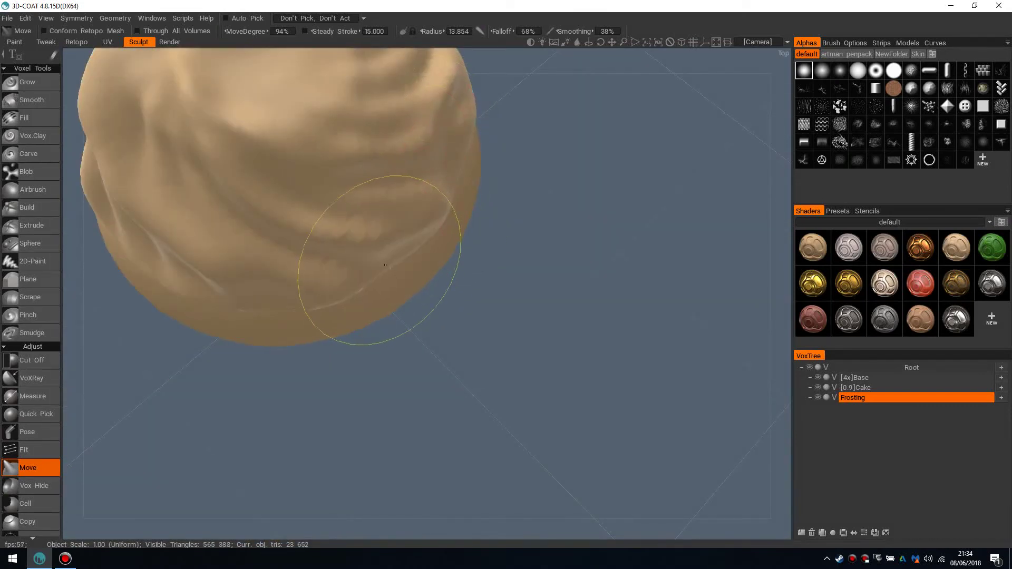
middle_click_drag(380, 267, 420, 219)
left_click_drag(331, 254, 304, 247)
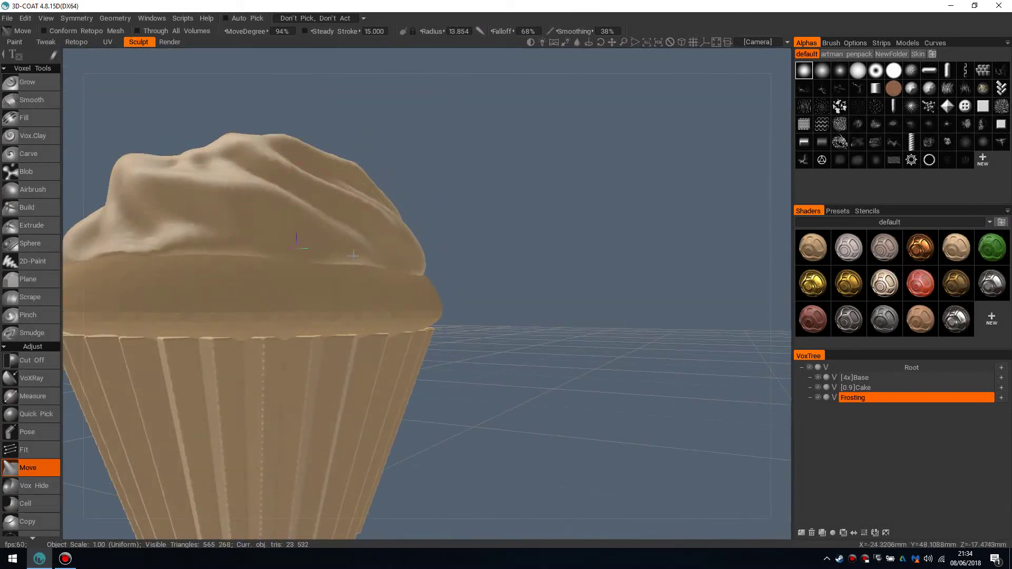
middle_click_drag(304, 246, 274, 264)
- Adjust the frosting's lower edge around the remaining sides with further Move strokes
scroll(332, 240, "down", 5)
left_click_drag(336, 269, 306, 264)
mouse_move(298, 261)
middle_mouse_down()
mouse_move(312, 249)
mouse_move(419, 243)
mouse_move(326, 257)
middle_mouse_up()
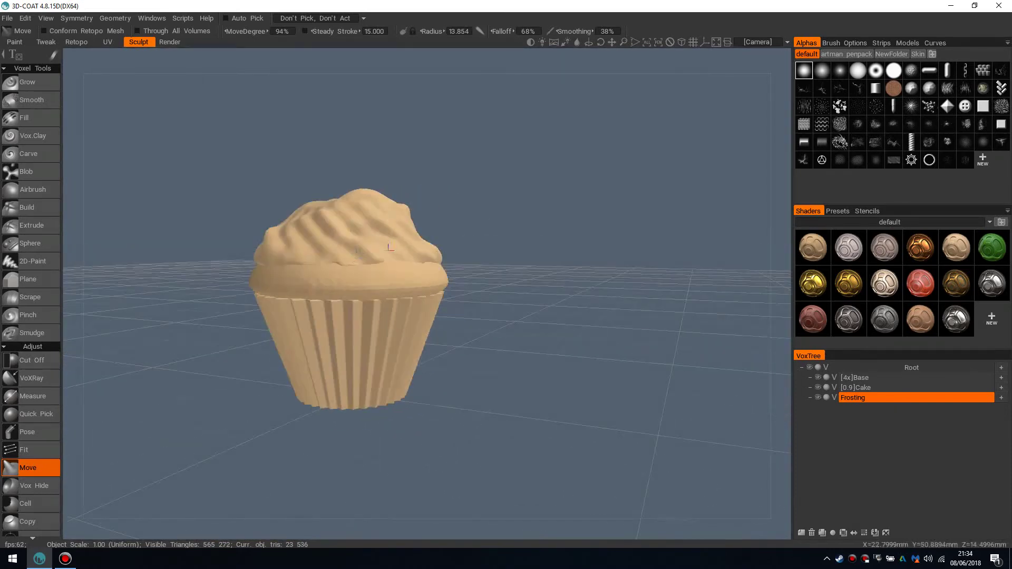
left_click_drag(326, 257, 362, 256)
middle_click_drag(362, 255, 392, 261)
left_click_drag(392, 261, 403, 276)
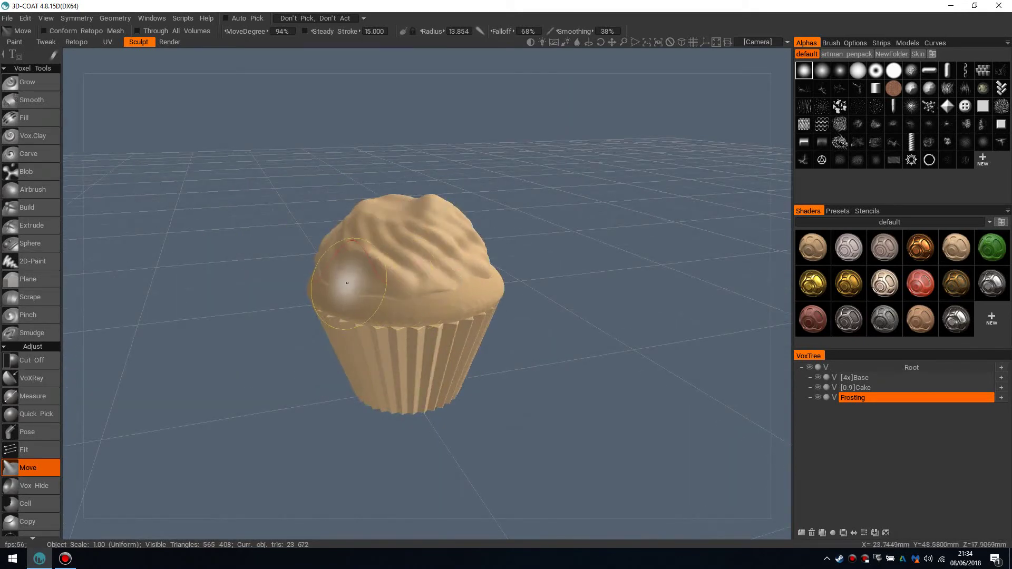
middle_click_drag(386, 280, 382, 272)
left_click_drag(382, 273, 359, 266)
mouse_move(358, 266)
middle_mouse_down()
mouse_move(511, 316)
mouse_move(329, 281)
mouse_move(388, 285)
mouse_move(434, 269)
mouse_move(409, 242)
mouse_move(427, 289)
mouse_move(422, 340)
mouse_move(424, 274)
middle_mouse_up()
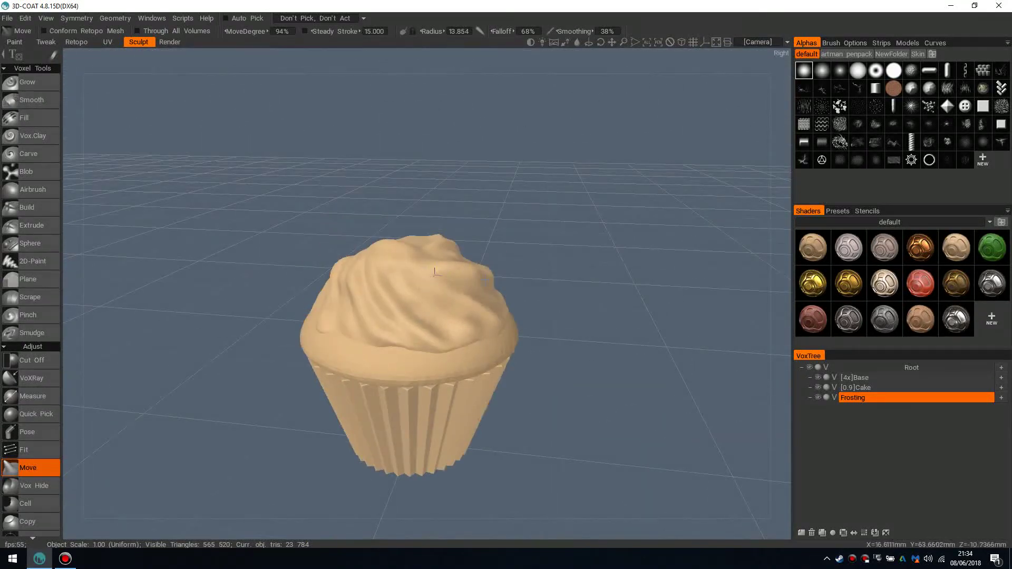
- Examine the frosting's swirl and silhouette from above and around the sides
scroll(429, 326, "up", 3)
mouse_move(422, 327)
middle_mouse_down()
mouse_move(424, 343)
mouse_move(373, 264)
middle_mouse_up()
scroll(418, 316, "down", 3)
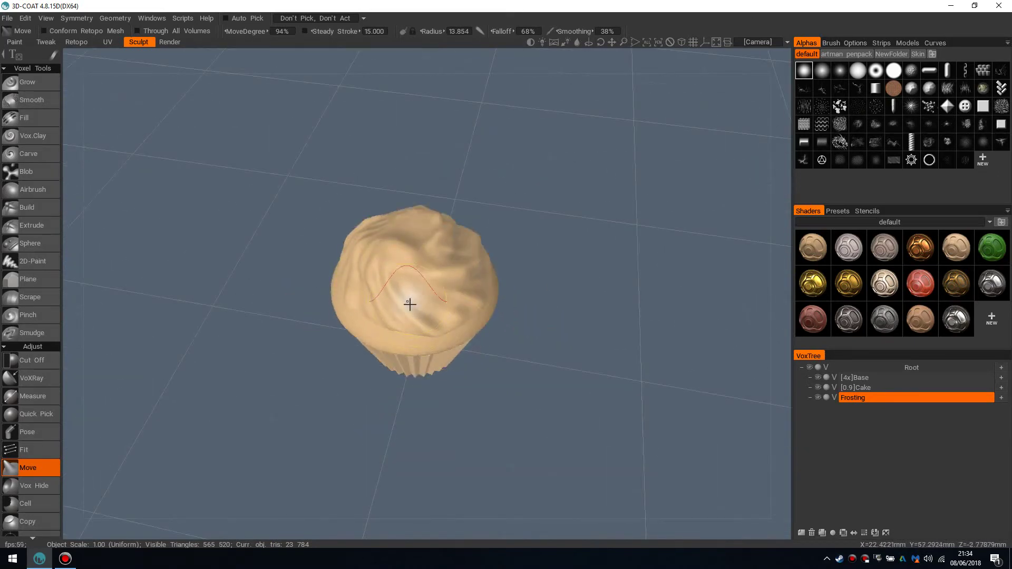
scroll(416, 284, "up", 2)
middle_click_drag(422, 262, 416, 275)
middle_click_drag(492, 312, 457, 293)
scroll(464, 296, "down", 2)
scroll(456, 293, "up", 2)
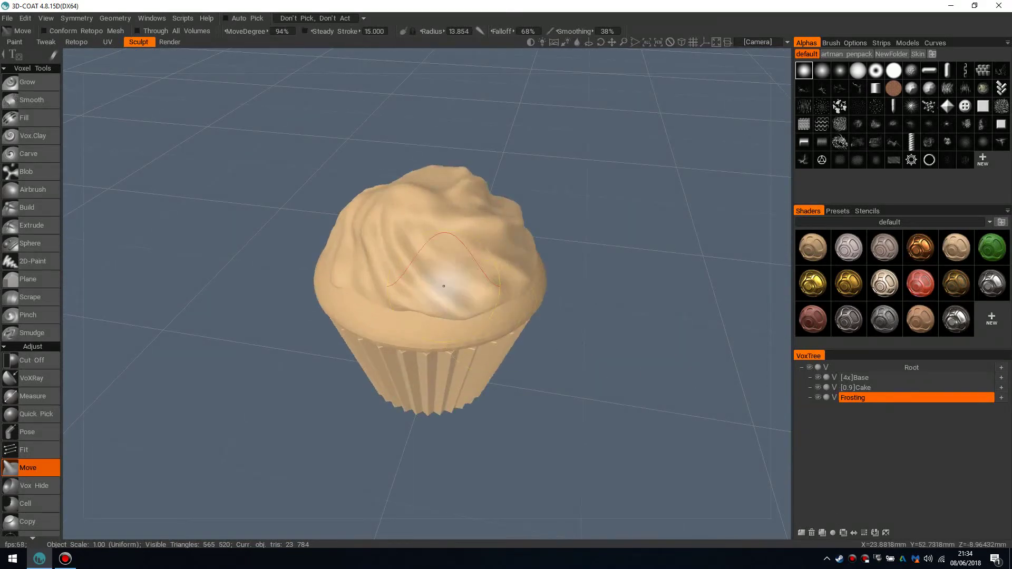
mouse_move(432, 265)
middle_mouse_down()
mouse_move(449, 282)
mouse_move(461, 268)
mouse_move(452, 317)
mouse_move(459, 271)
middle_mouse_up()
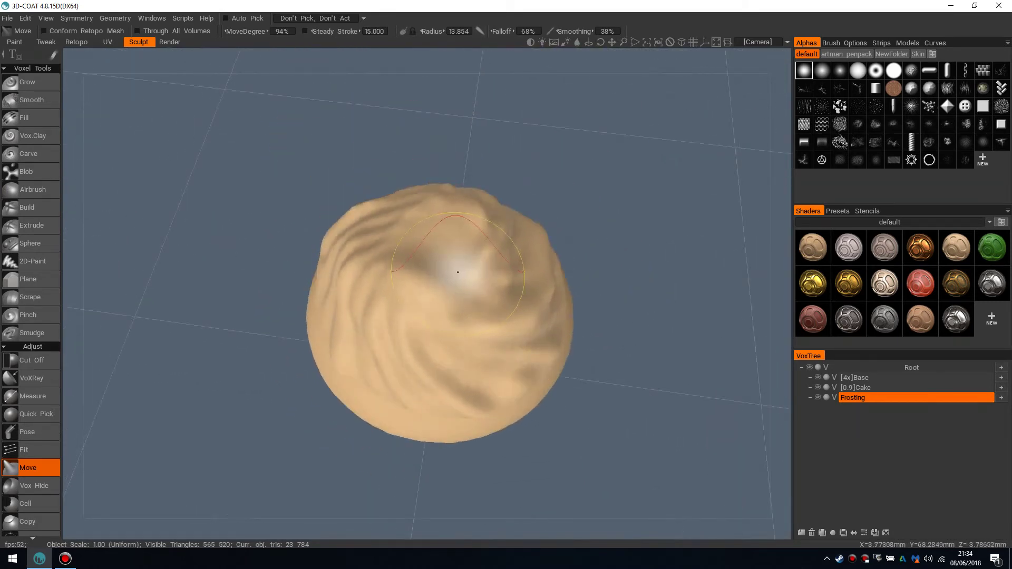
- Try building up the frosting near its peak with a Vox.Clay stroke, and undo it
key("space")
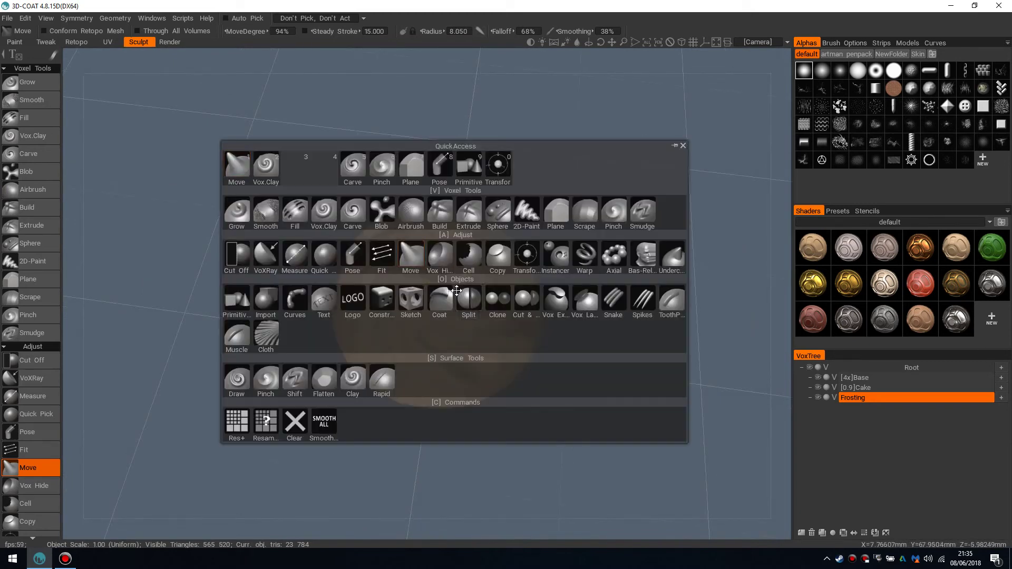
left_click(326, 215)
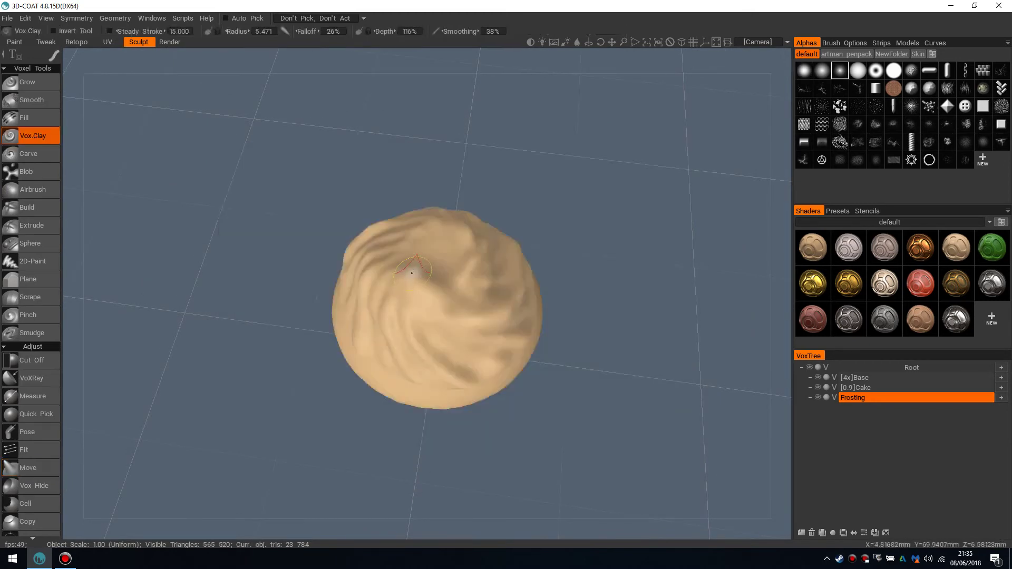
scroll(407, 266, "up", 3)
left_click_drag(414, 282, 392, 285)
key("ctrl+z")
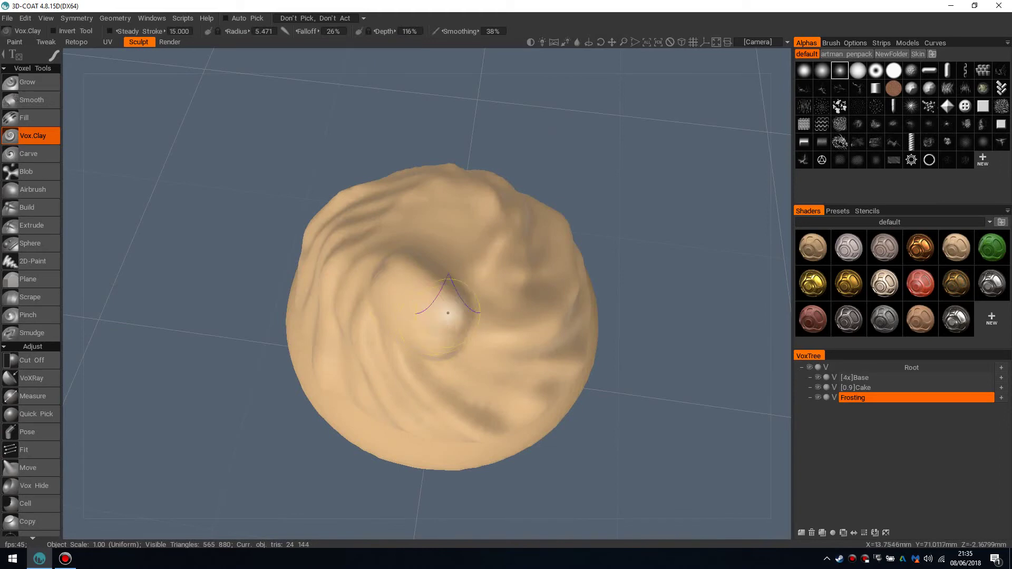
- Try a Carve stroke across the frosting's upper swirl with a radius of about 6.0, and undo it
right_click_drag(441, 293, 426, 293)
key("space")
left_click(378, 237)
right_click_drag(435, 279, 422, 279)
mouse_move(411, 281)
left_mouse_down()
mouse_move(504, 343)
mouse_move(501, 252)
mouse_move(498, 316)
left_mouse_up()
key("ctrl+z")
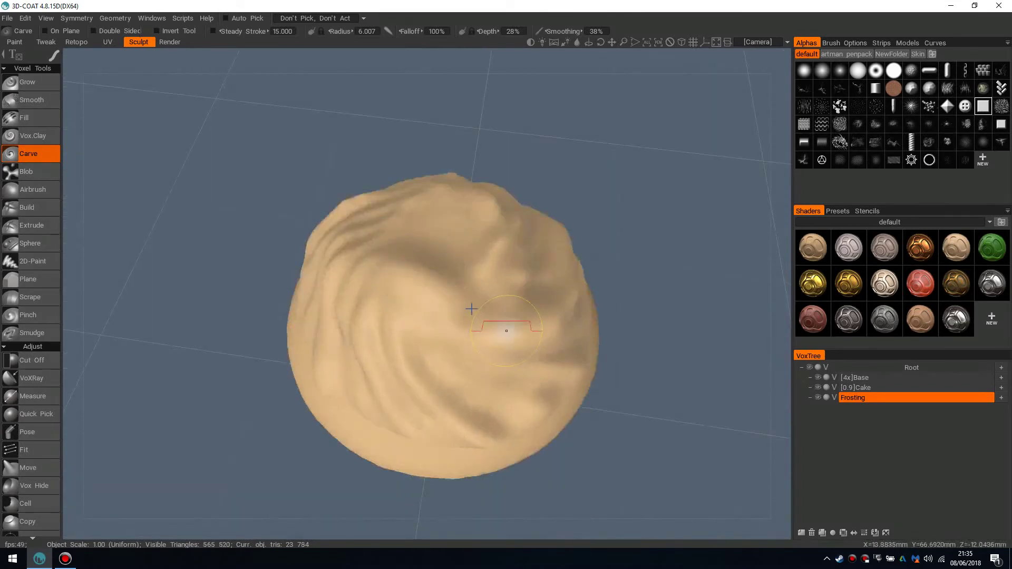
- Add a new volume to the scene and name it Sprinkles
middle_click_drag(472, 309, 450, 290, "alt")
scroll(463, 317, "down", 2)
mouse_move(459, 315)
left_mouse_down("alt")
mouse_move(463, 291)
mouse_move(436, 296)
mouse_move(477, 307)
mouse_move(522, 282)
left_mouse_up("alt")
right_click_drag(522, 283, 588, 352, "alt")
left_click(801, 532)
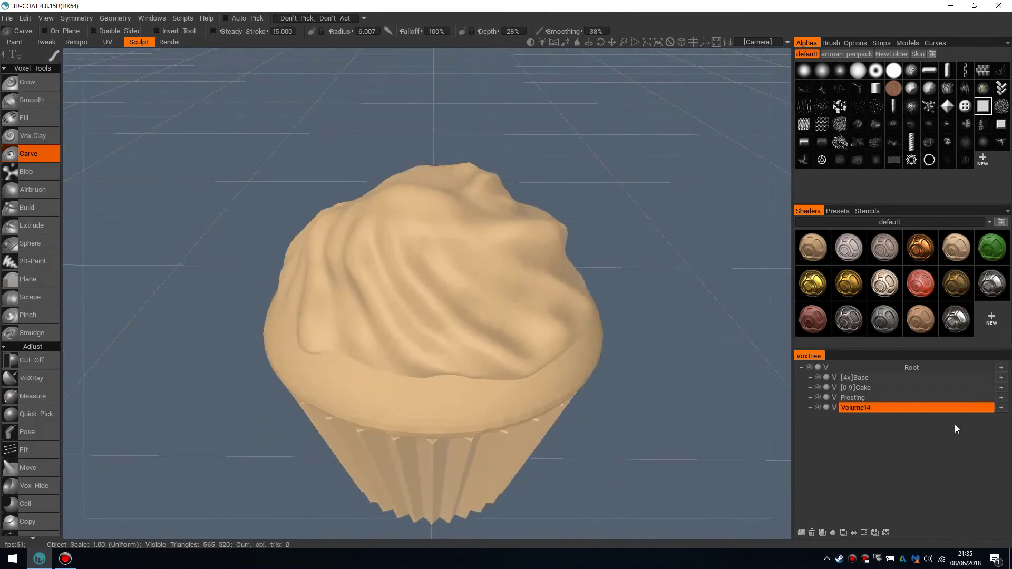
double_click(911, 409)
type("Sprinkl")
key("Return")
- Open the Custom folder of the models library and delete the upright capsule model from it
left_click(908, 42)
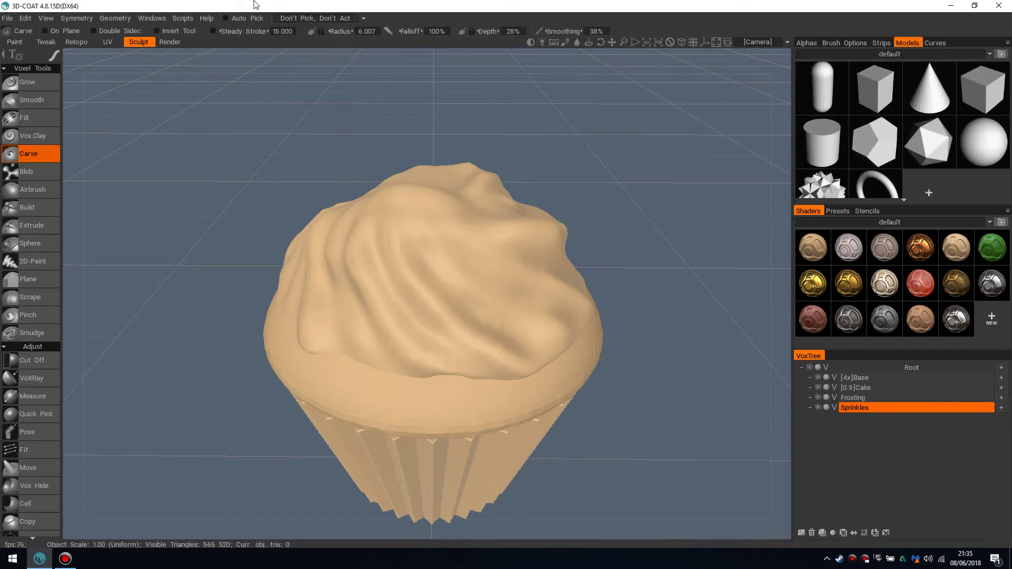
left_click(157, 18)
mouse_move(173, 34)
left_click(877, 53)
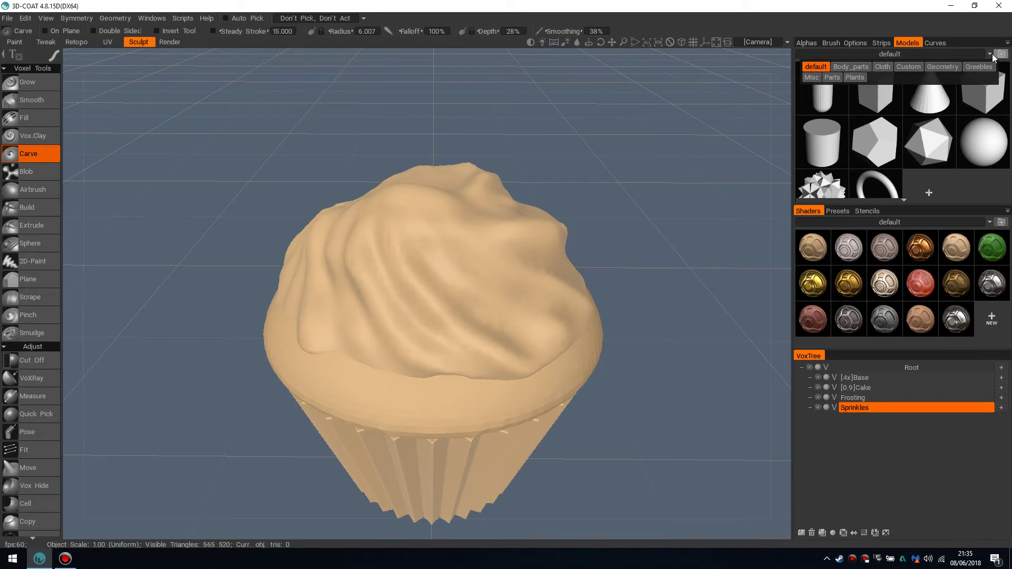
left_click(908, 67)
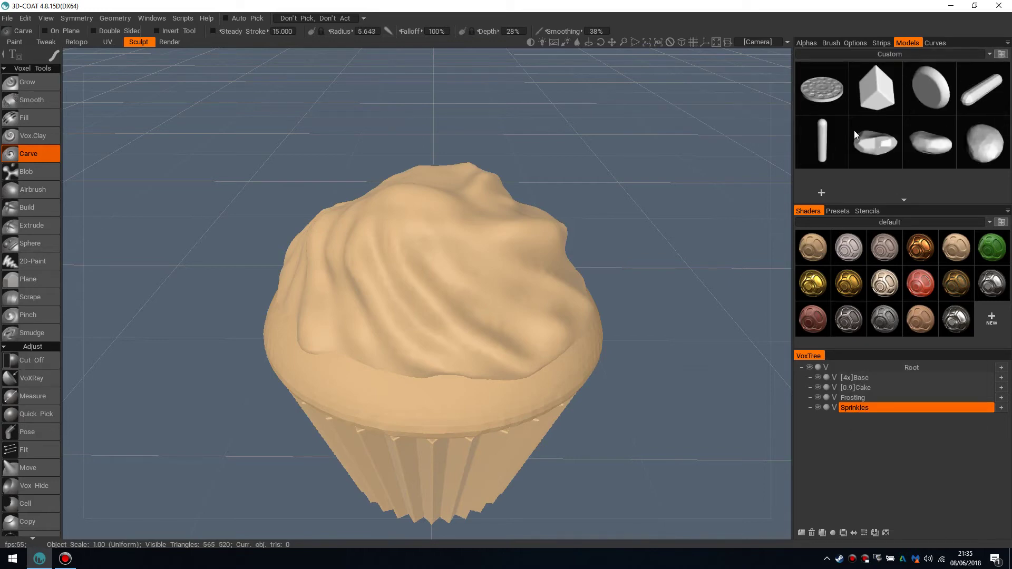
scroll(853, 134, "down", 1)
right_click(821, 117)
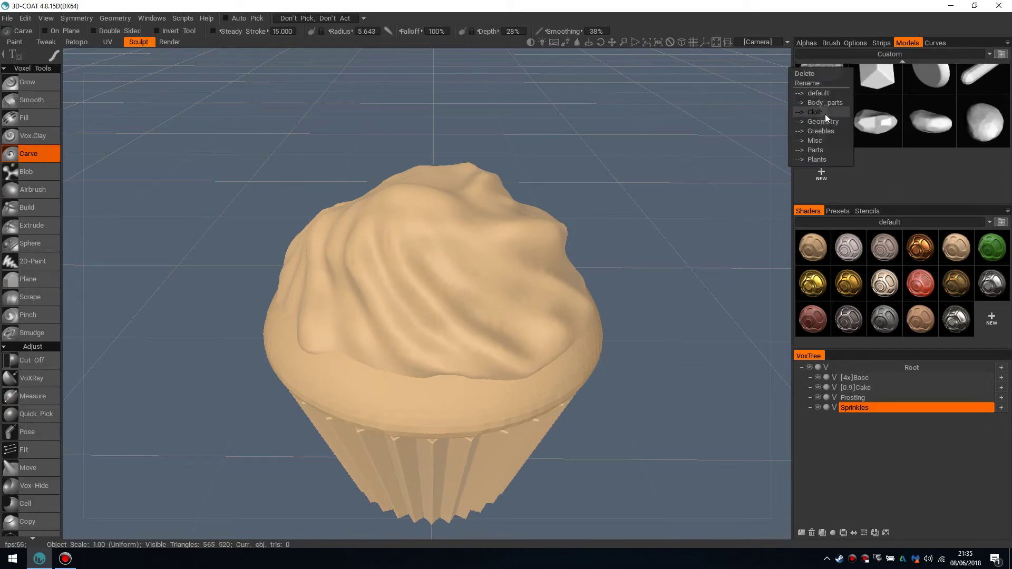
left_click(828, 75)
- Load the slanted rod model from the Custom folder, attach it to the brush, and set the radius to about 0.84
left_click(981, 79)
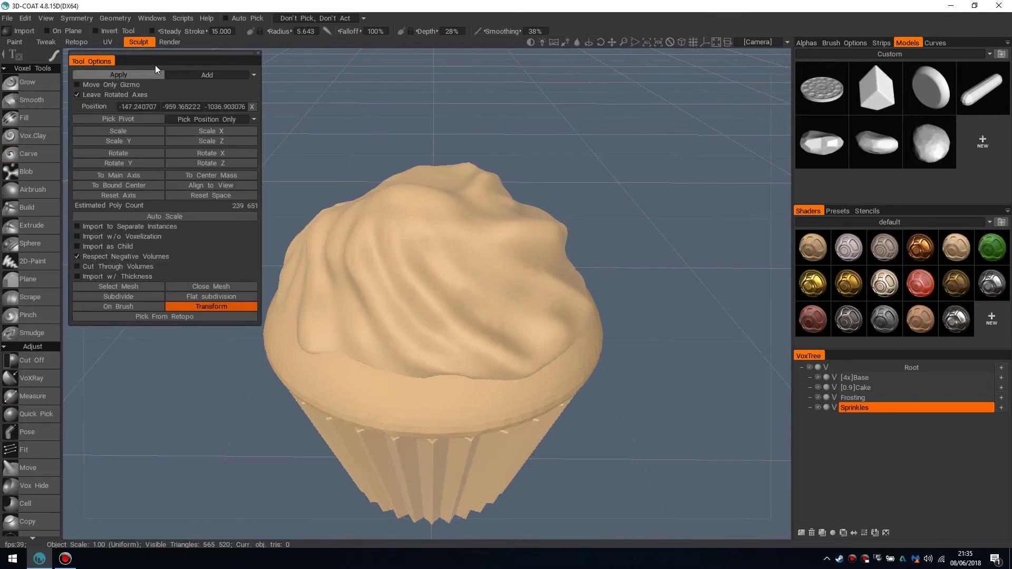
left_click_drag(158, 73, 163, 79)
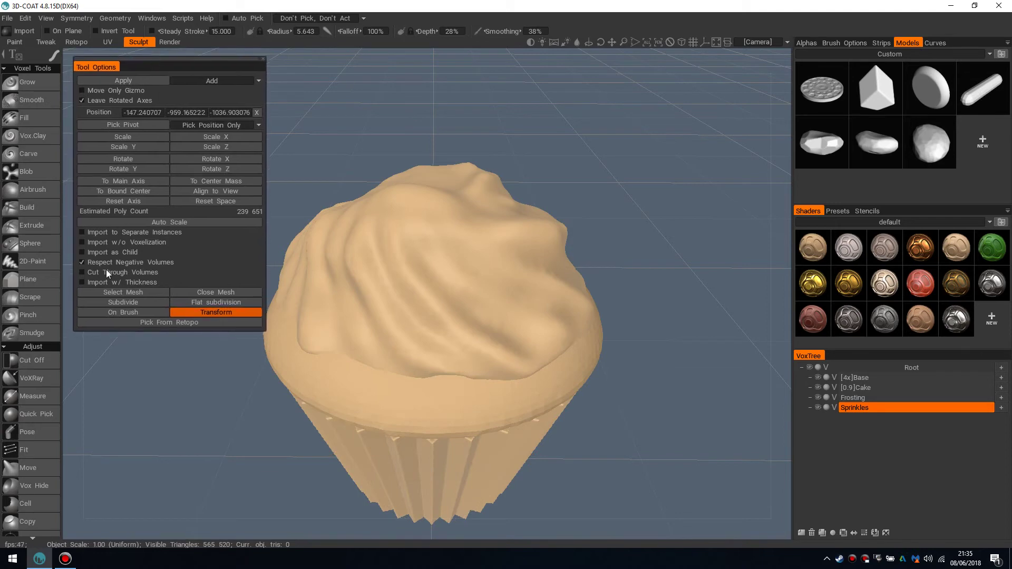
left_click(124, 312)
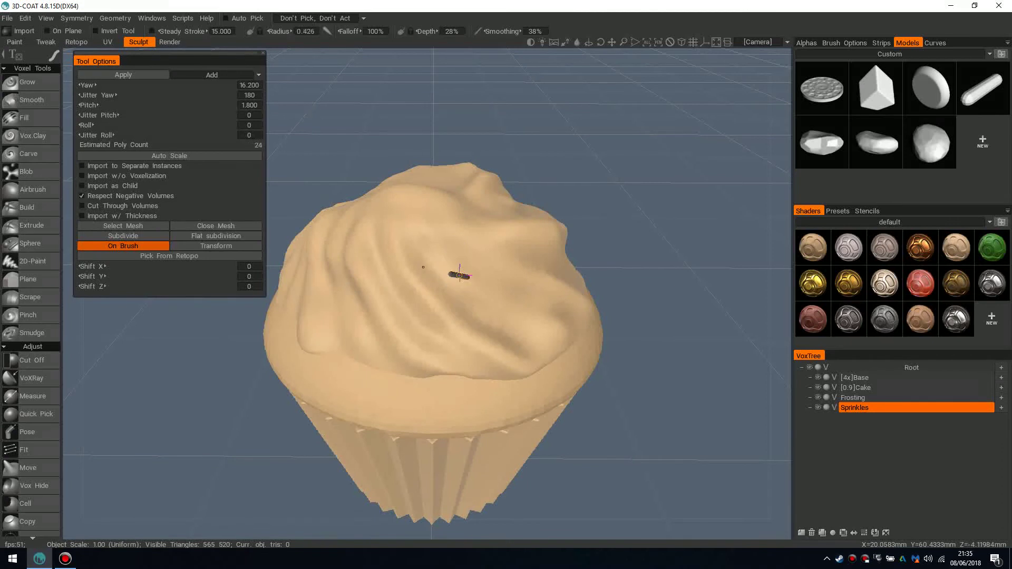
right_click_drag(460, 275, 463, 274)
mouse_move(460, 275)
middle_mouse_down()
mouse_move(443, 260)
mouse_move(426, 284)
middle_mouse_up()
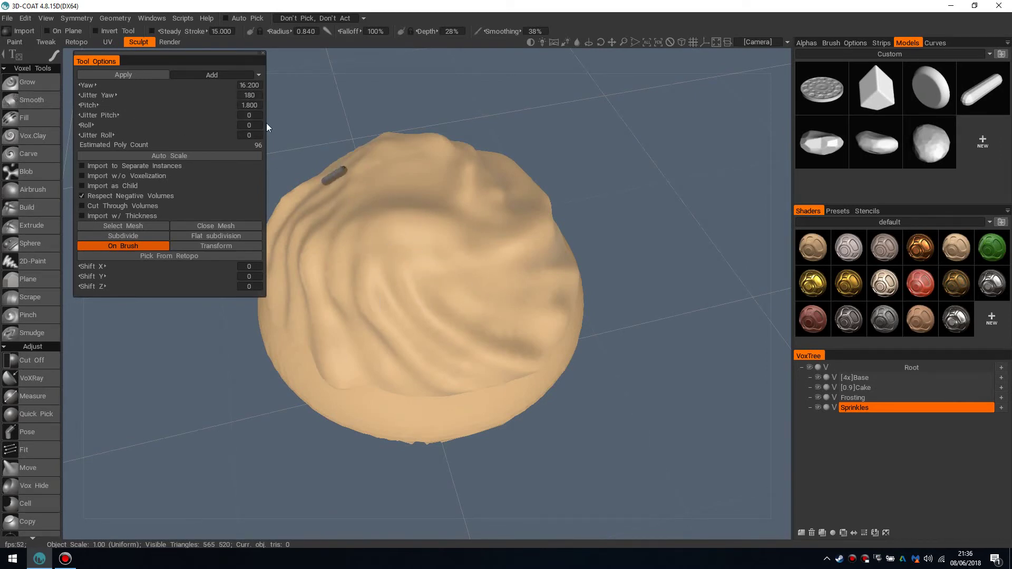
- Try stamping a few rod sprinkles on the frosting, examine them close up, and remove them
left_click_drag(465, 284, 402, 290, "alt")
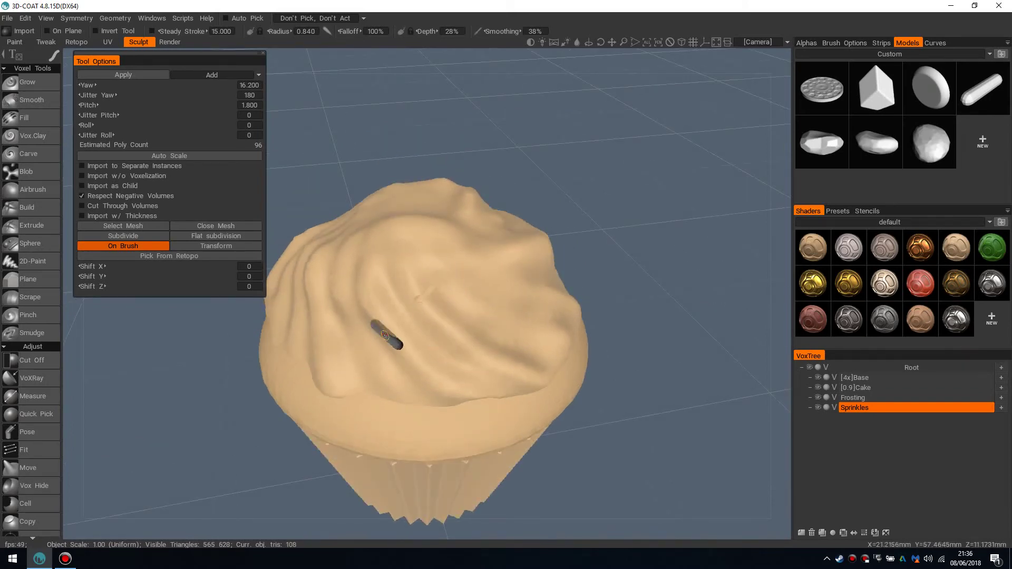
scroll(409, 298, "up", 8)
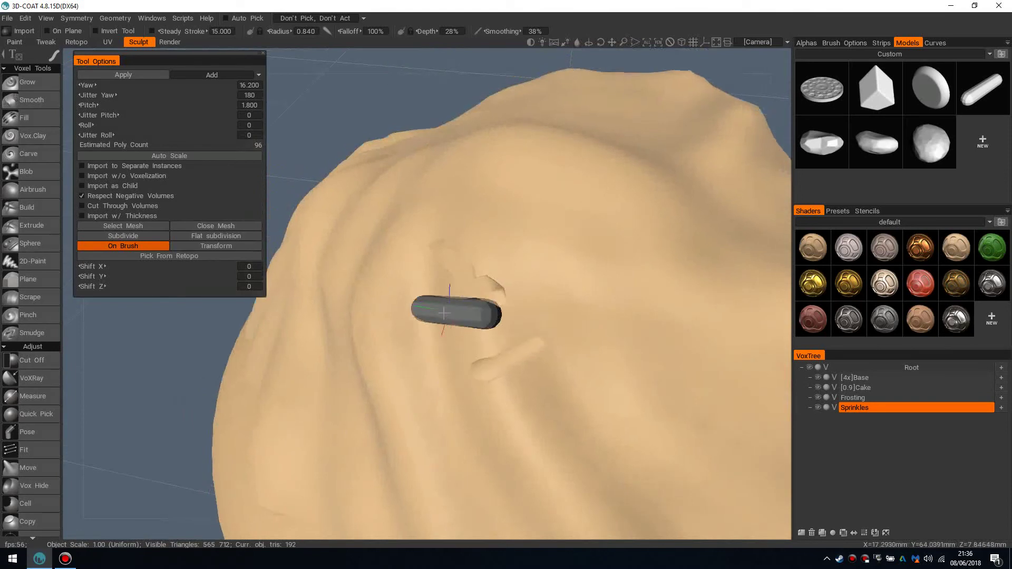
scroll(479, 292, "down", 8)
scroll(495, 258, "up", 3)
mouse_move(495, 258)
left_mouse_down("alt")
mouse_move(471, 313)
mouse_move(463, 239)
left_mouse_up("alt")
scroll(471, 313, "down", 3)
scroll(459, 282, "down", 3)
mouse_move(458, 282)
left_mouse_down("alt")
mouse_move(472, 244)
mouse_move(469, 289)
mouse_move(443, 290)
mouse_move(454, 296)
left_mouse_up("alt")
scroll(442, 279, "up", 2)
scroll(443, 277, "down", 2)
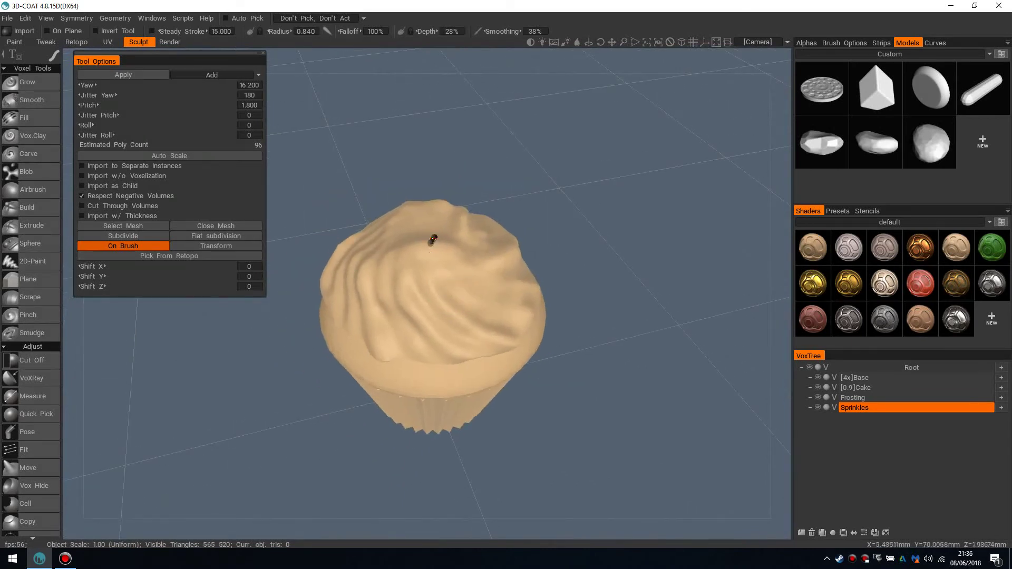
- Hide the Base, Cake and Frosting volumes and set up a capsule primitive 20 high with a 2.461 radius
left_click(35, 85)
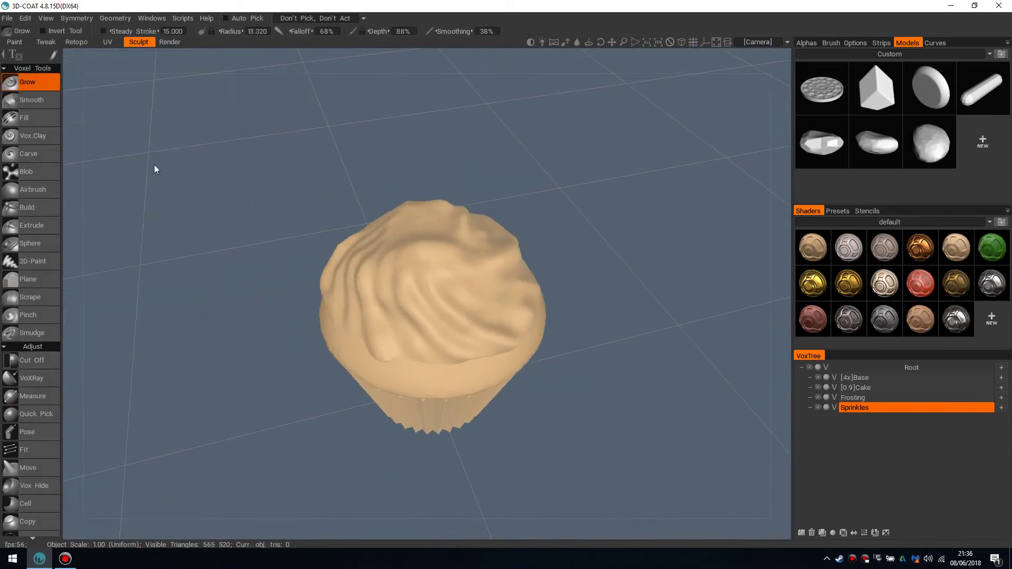
left_click_drag(818, 396, 820, 380)
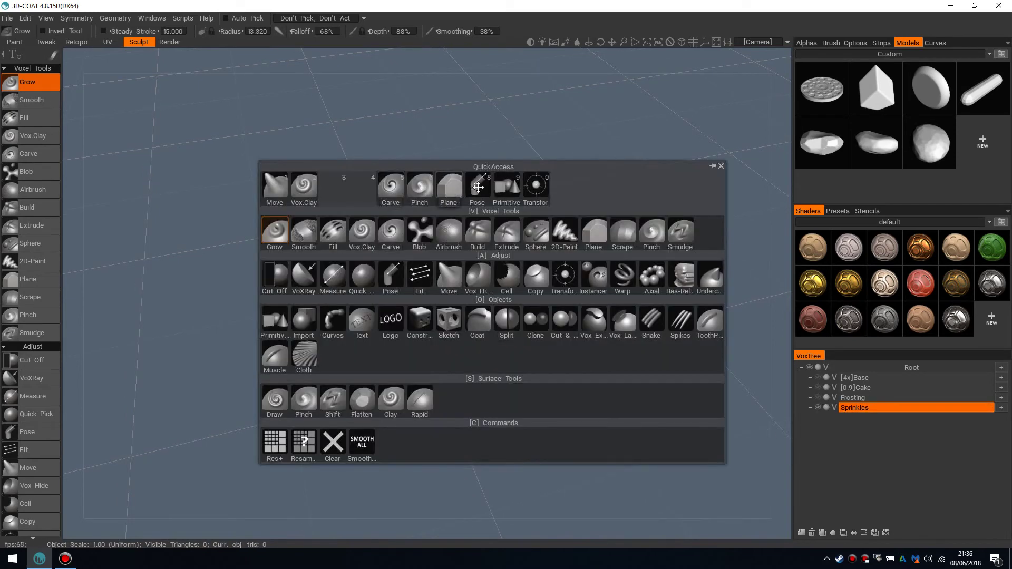
key("9")
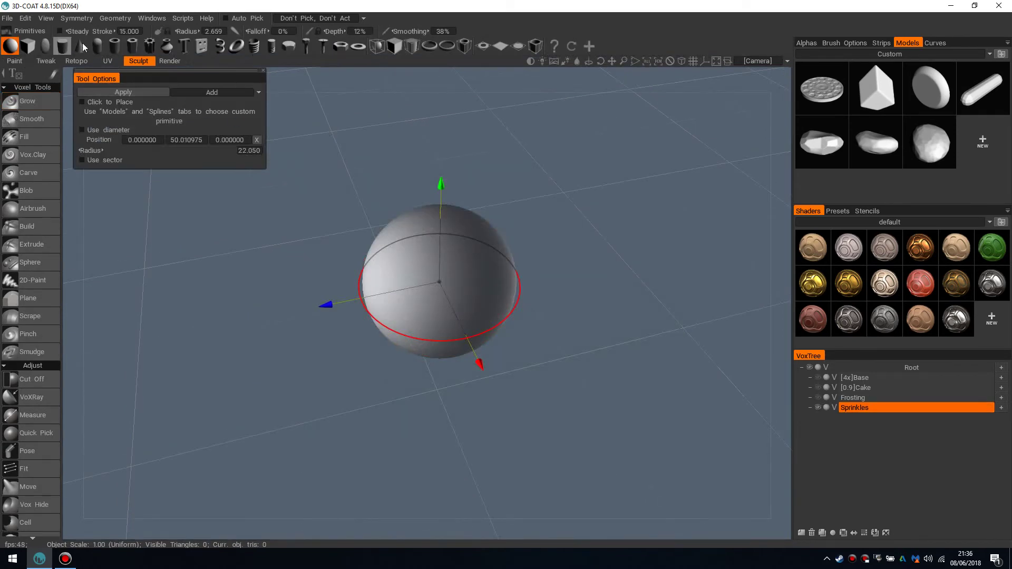
left_click(97, 46)
left_click_drag(414, 283, 473, 316)
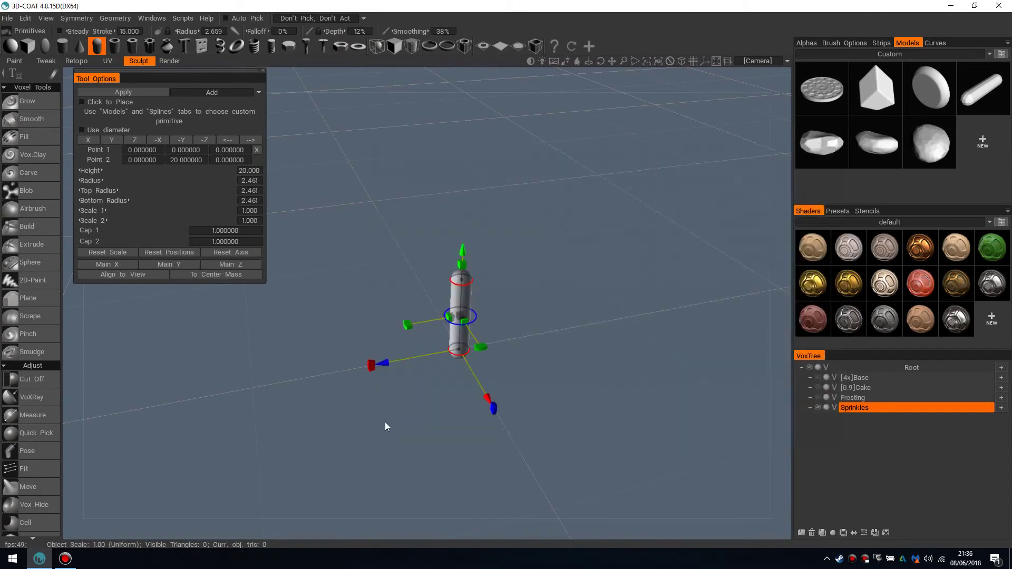
- Raise the Sprinkles volume's resolution to 2x and add the capsule primitive to it
key("space")
left_click(357, 421)
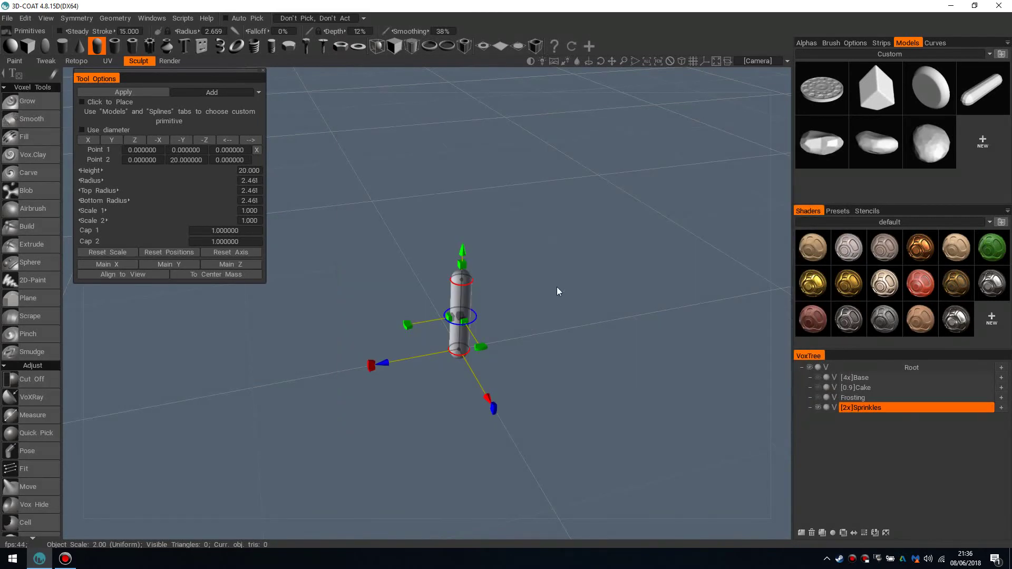
left_click(148, 94)
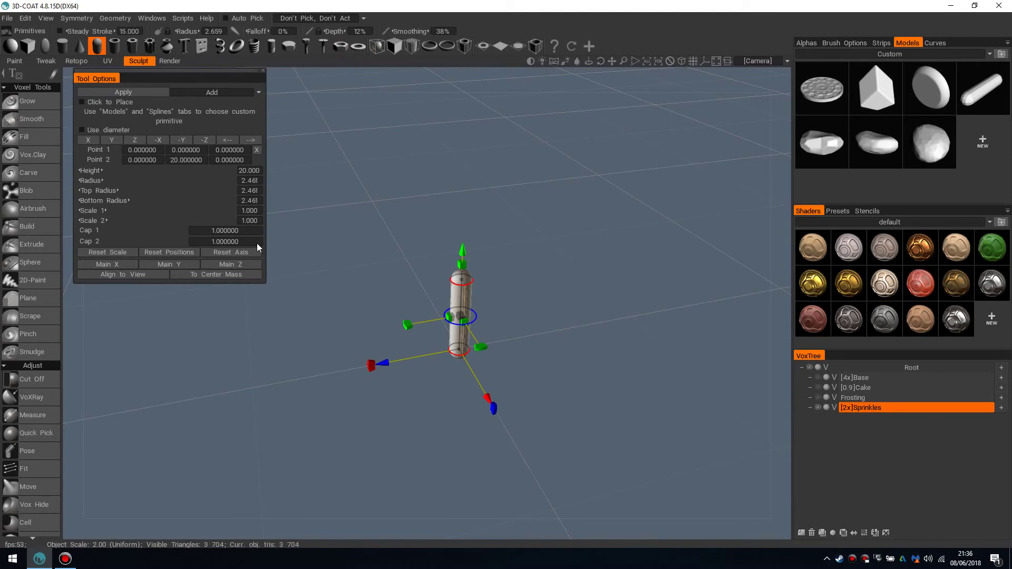
left_click(26, 101)
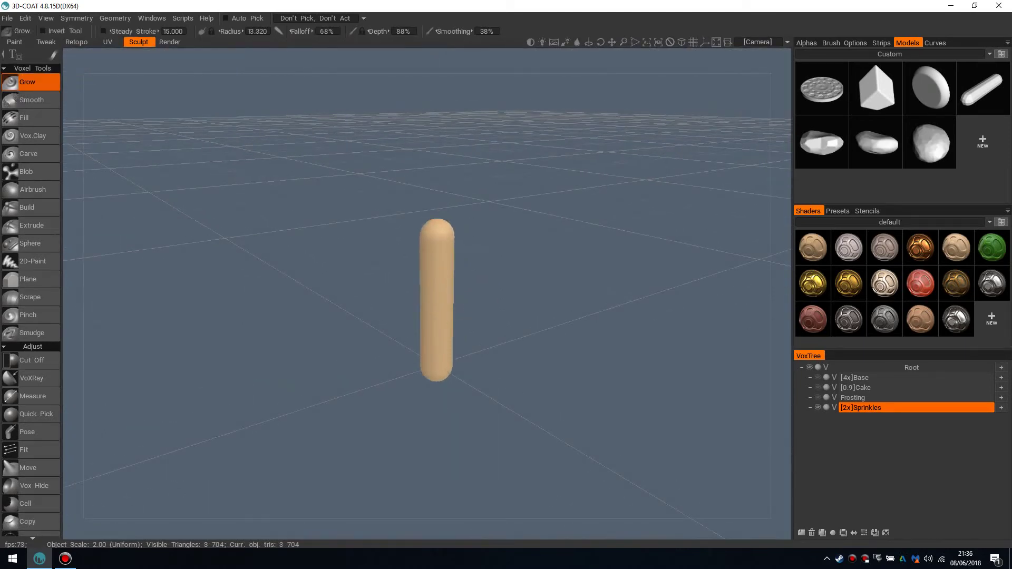
- Transform the capsule with the gizmo at its center of mass and reset its position to 0, 0, 0
key("space")
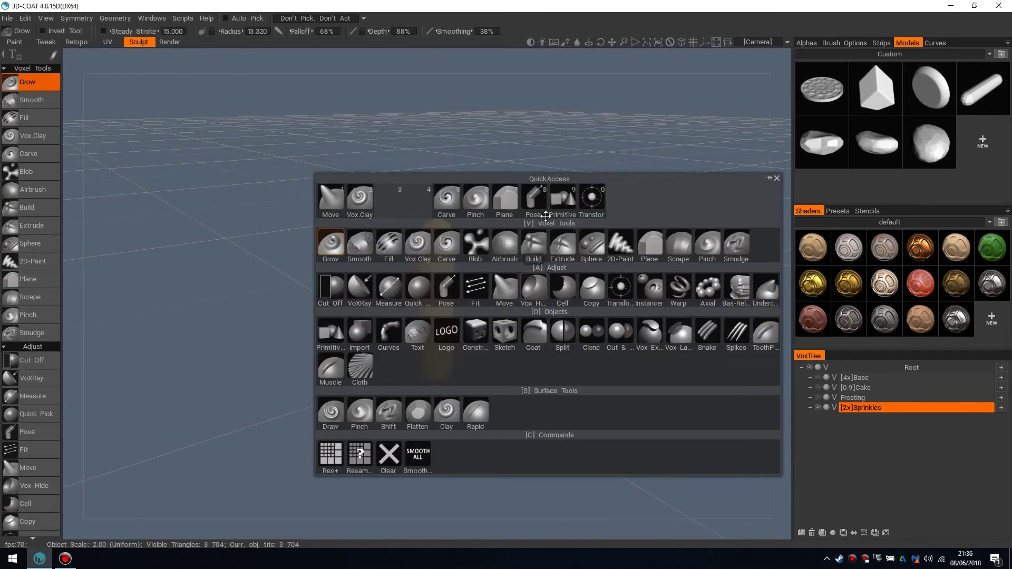
left_click(592, 199)
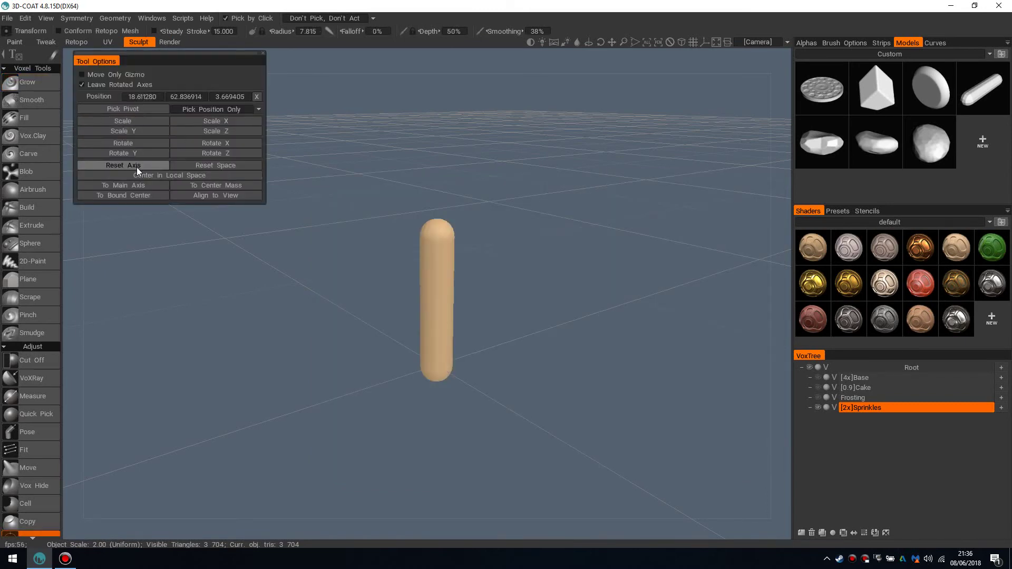
scroll(400, 258, "down", 3)
middle_click_drag(444, 214, 431, 245)
right_click_drag(431, 246, 432, 275)
left_click_drag(433, 280, 283, 222)
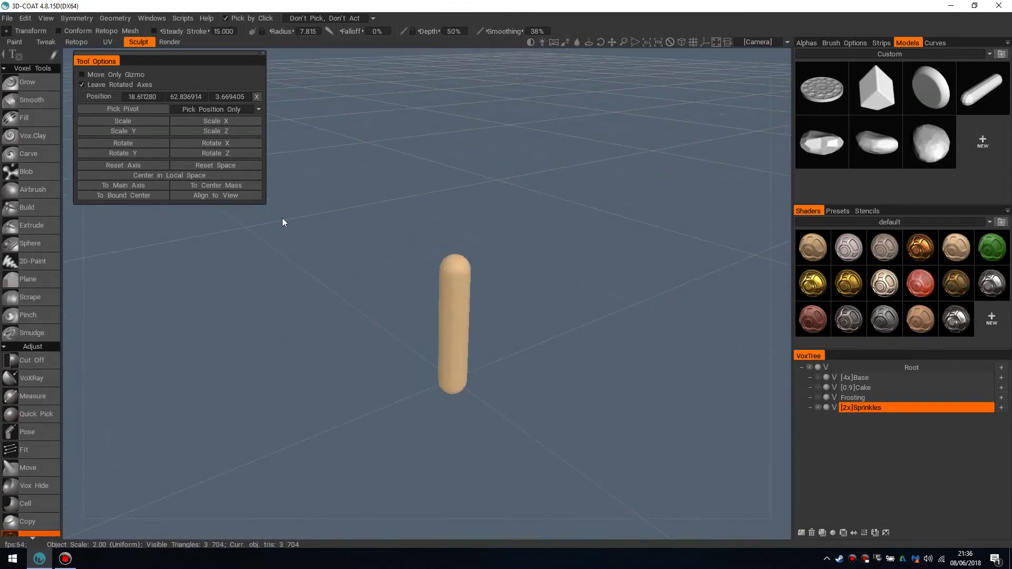
left_click(204, 185)
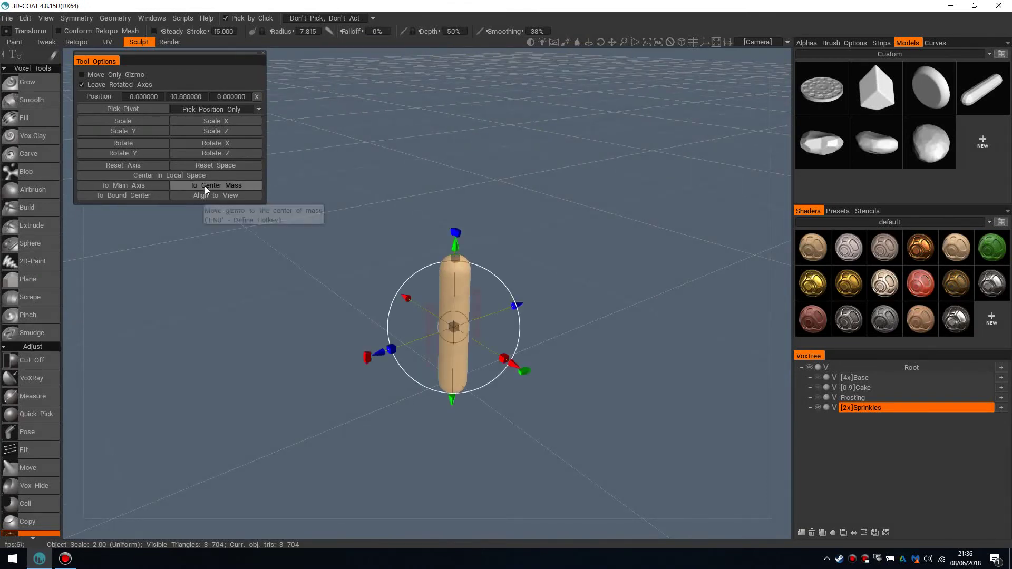
left_click(255, 96)
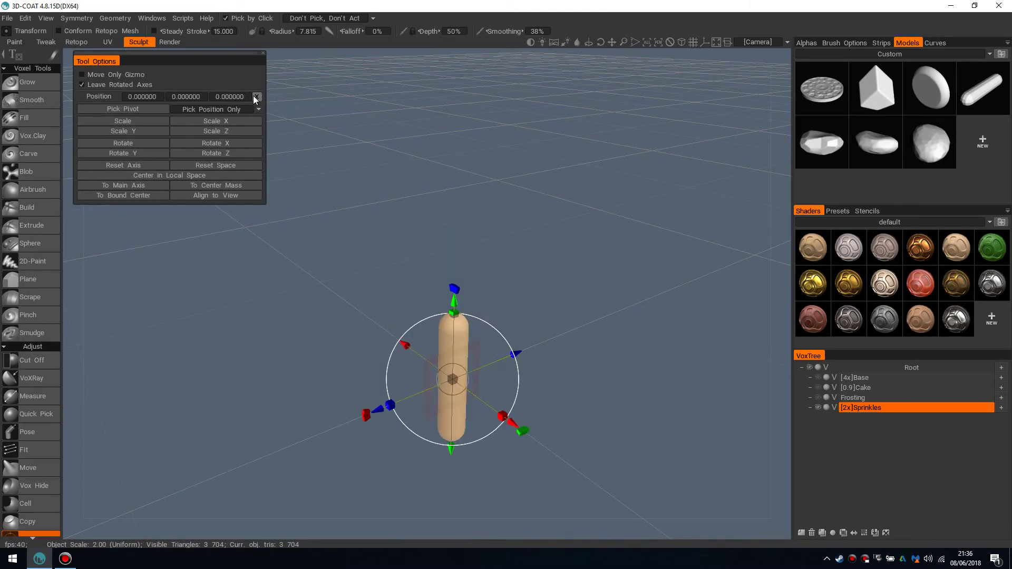
- Save the Sprinkles capsule as a model in the Custom folder with a 77.972 percent poly reduction
left_click_drag(433, 353, 452, 345)
left_click_drag(537, 337, 403, 271)
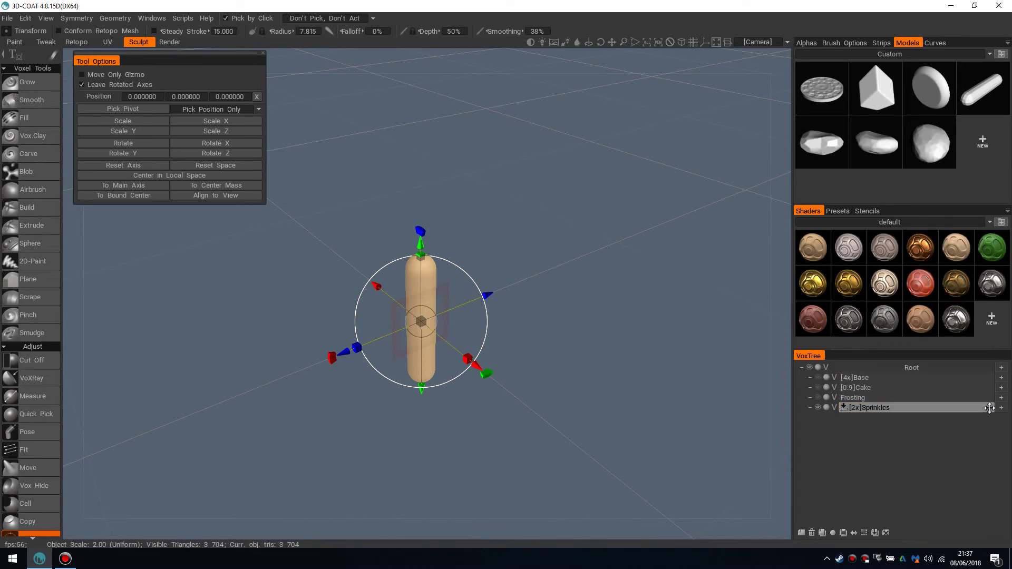
left_click(948, 406)
left_click_drag(990, 407, 988, 148)
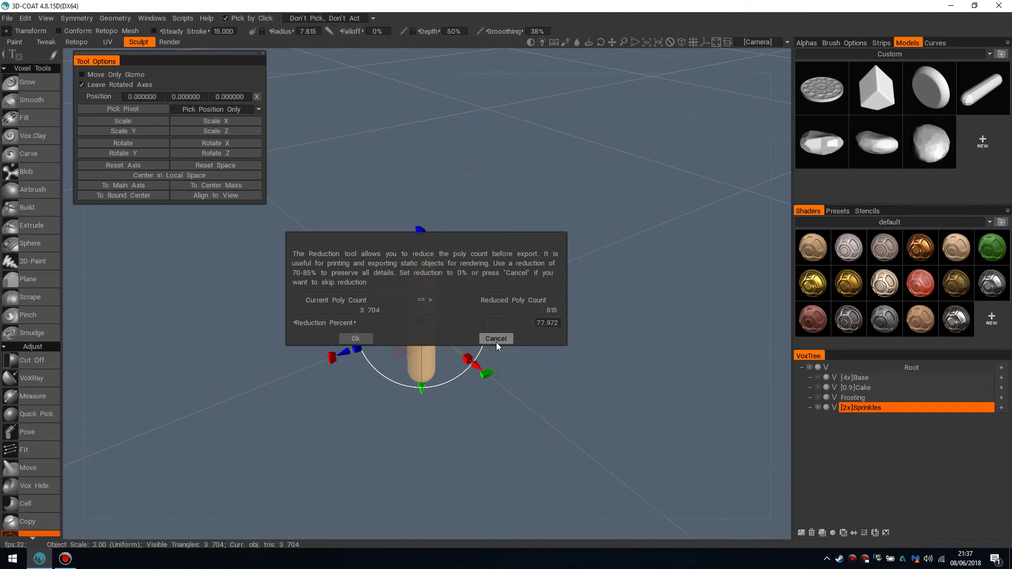
left_click(355, 339)
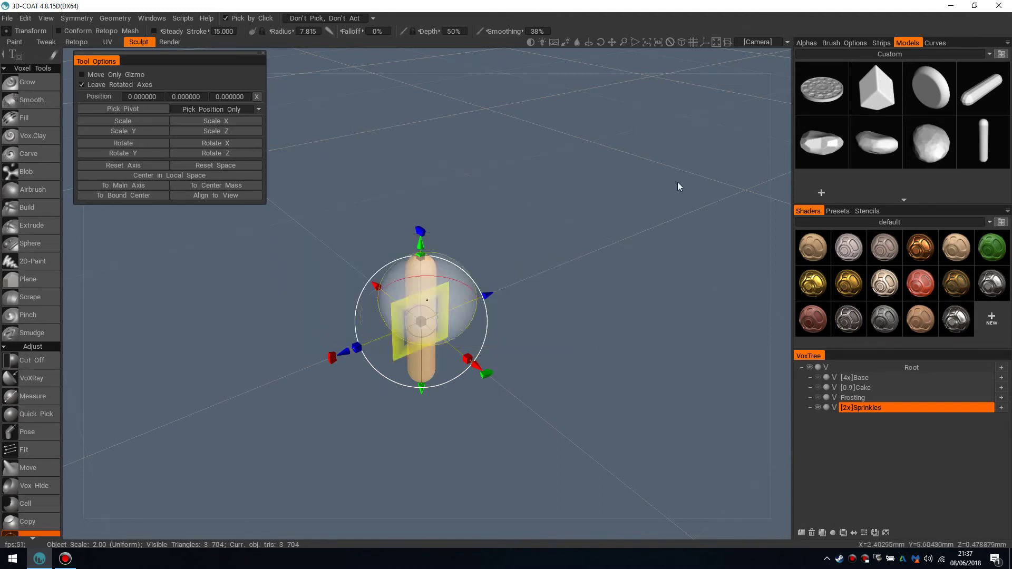
- Delete the newly saved capsule model from the Custom folder
left_click(982, 138)
right_click(983, 138)
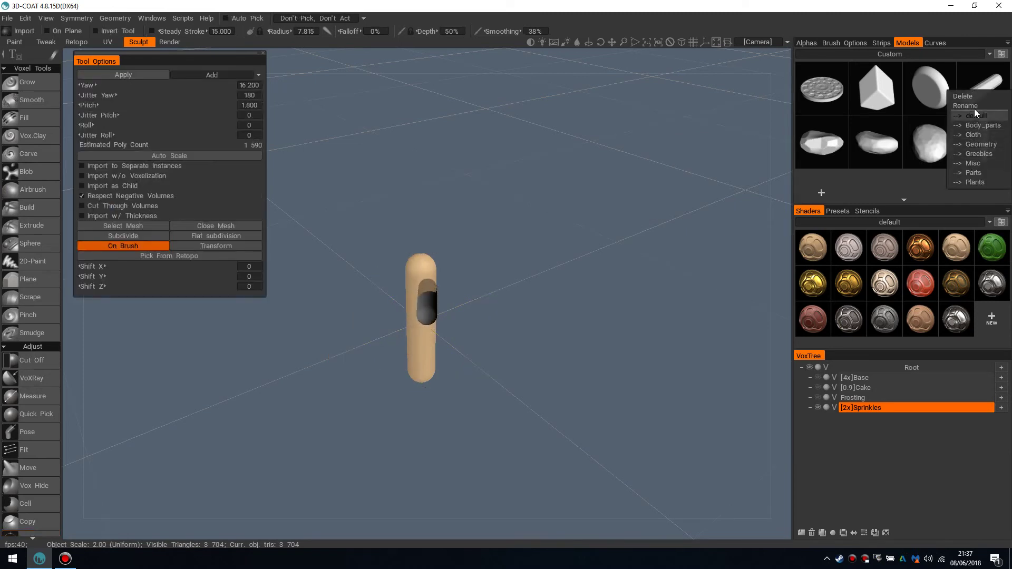
left_click(969, 96)
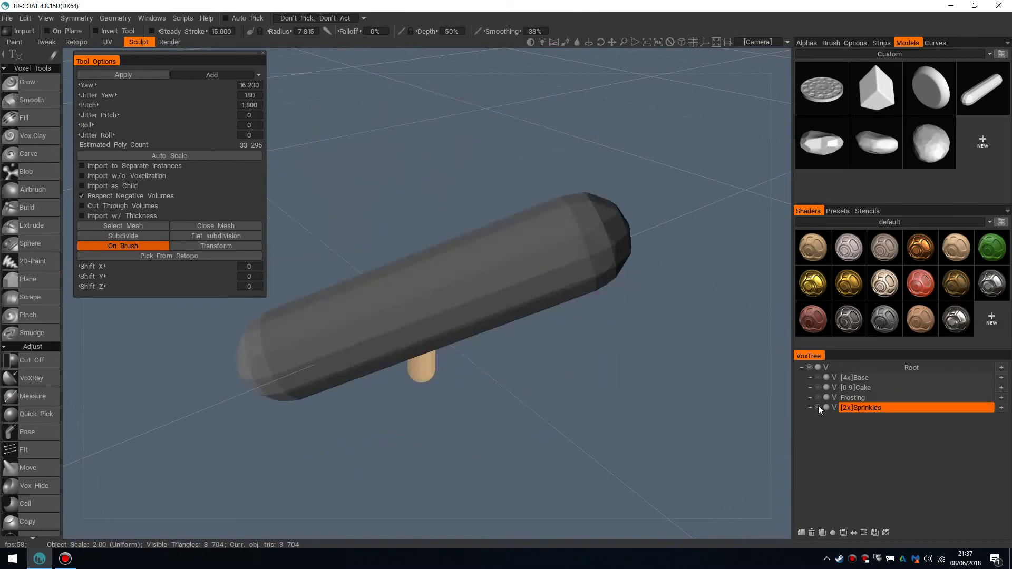
- Clear the capsule from the Sprinkles volume and show the Base, Cake and Frosting volumes again
key("space")
left_click(443, 407)
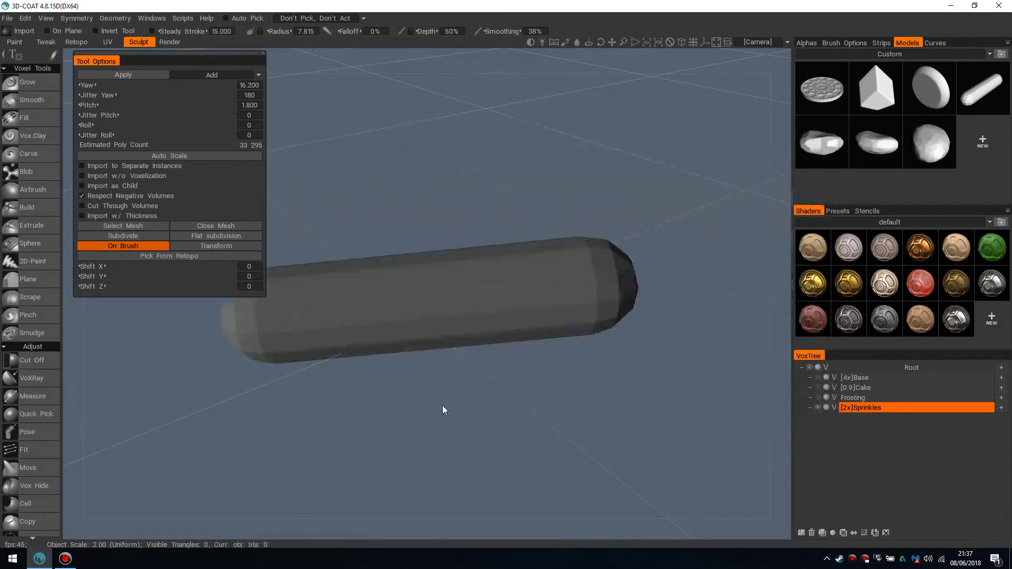
left_click_drag(818, 397, 819, 378)
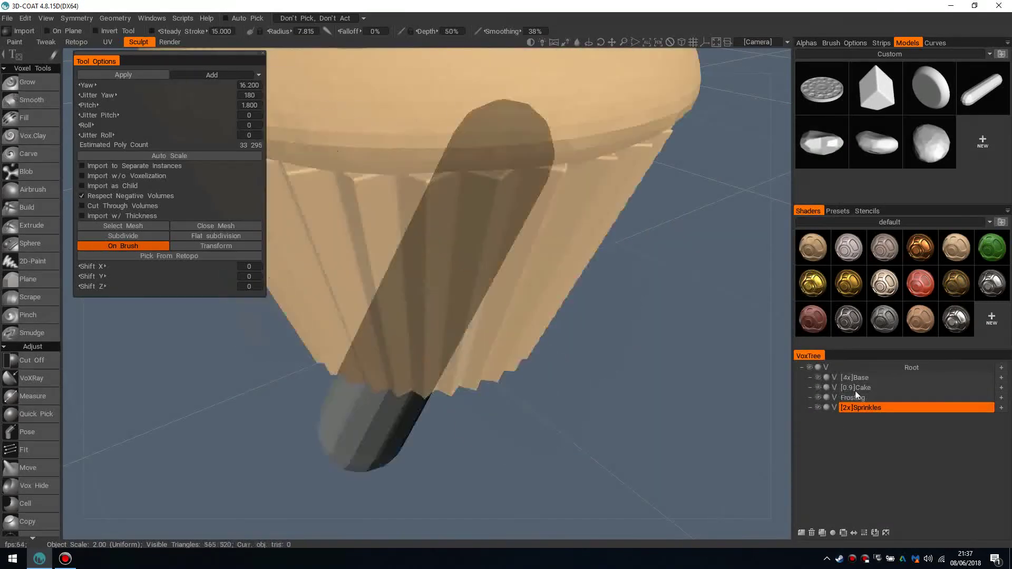
- Select the Sprinkles volume and shrink the capsule import brush to a radius of 0.407 to suit the frosting
left_click(867, 400)
left_click(864, 407)
scroll(486, 334, "down", 8)
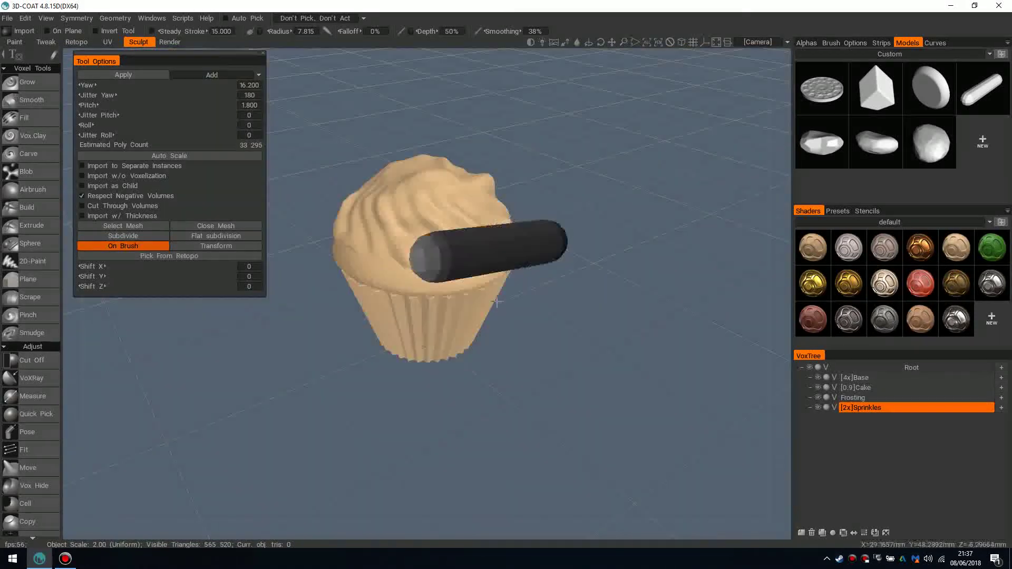
middle_click_drag(488, 248, 484, 325)
right_click_drag(482, 311, 463, 306)
scroll(459, 307, "up", 3)
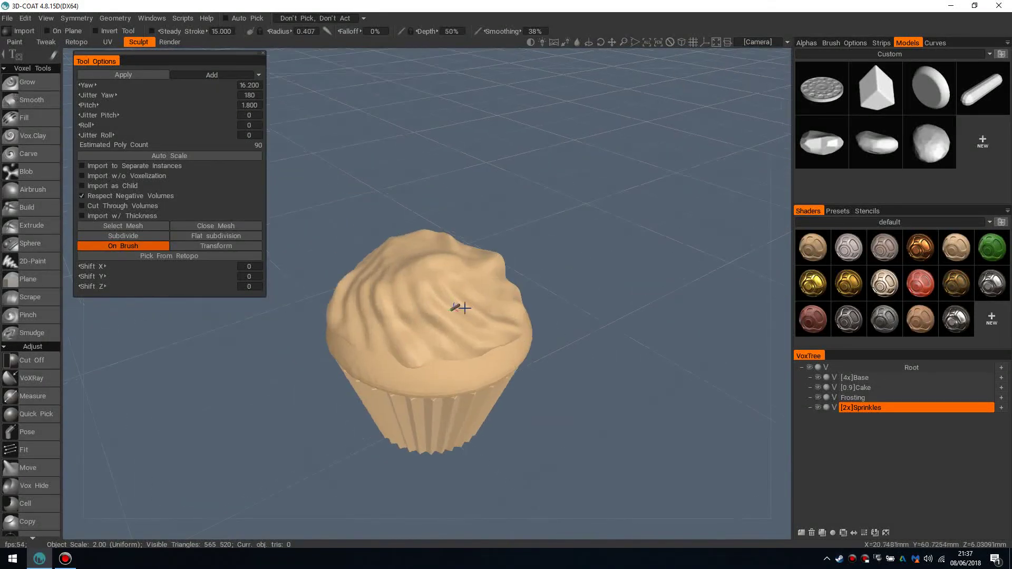
scroll(452, 306, "up", 3)
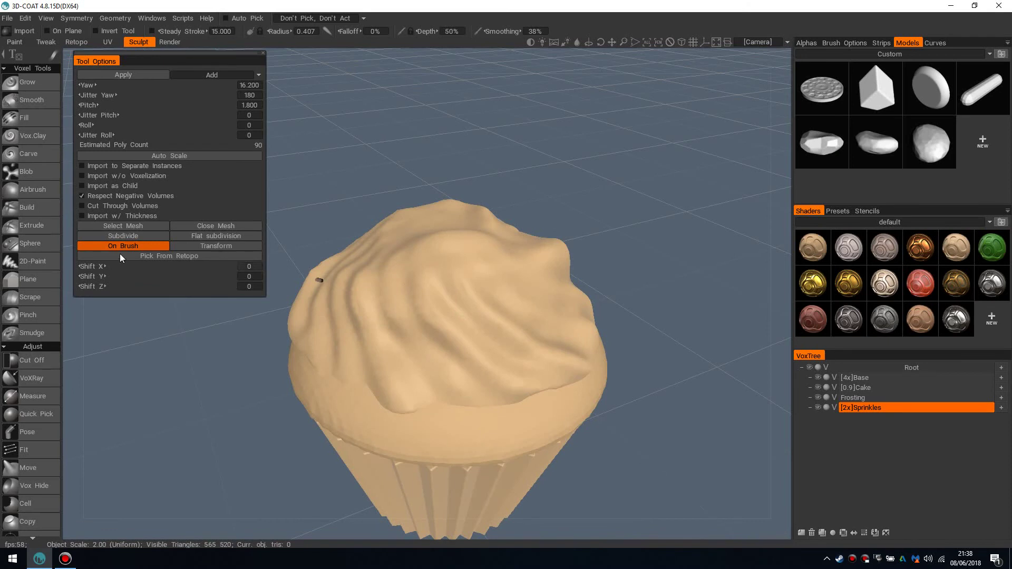
- Set both the Yaw and the Pitch of the capsule import brush to 0
scroll(447, 317, "up", 4)
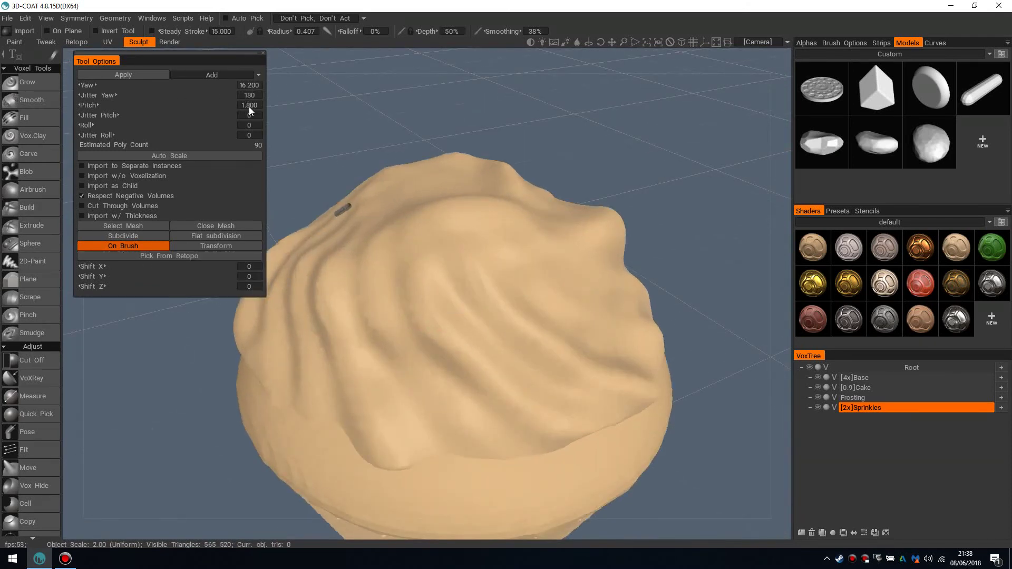
left_click(249, 85)
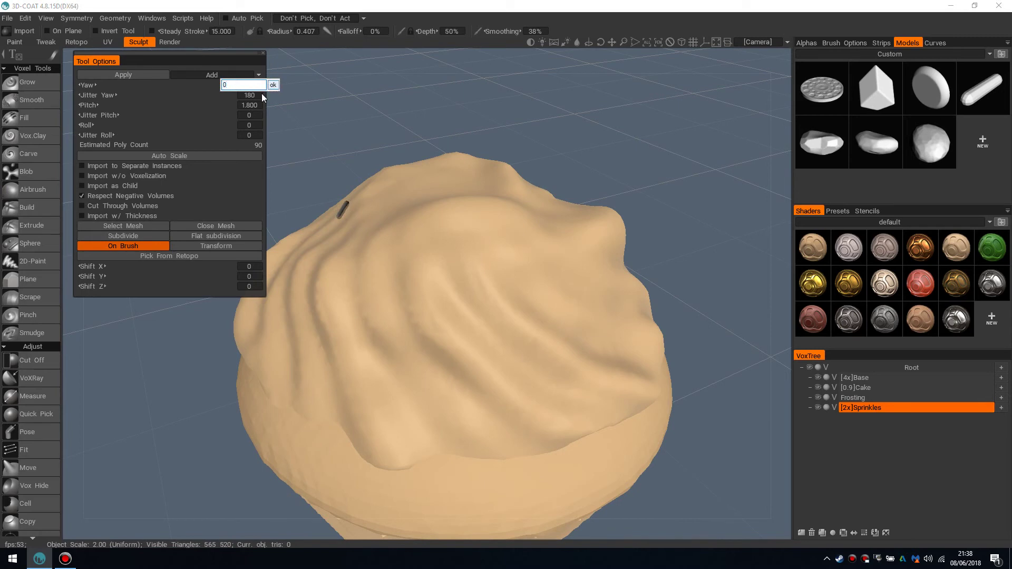
left_click(252, 104)
type("0")
key("Return")
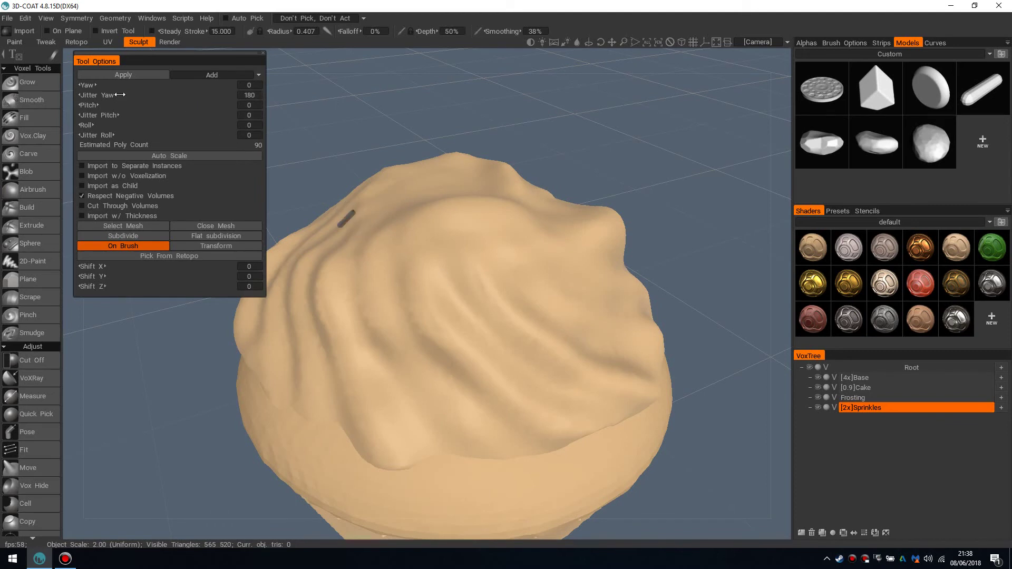
- Stamp a few test capsules on the upper frosting at the Sprinkles volume's 2x resolution
scroll(445, 300, "up", 5)
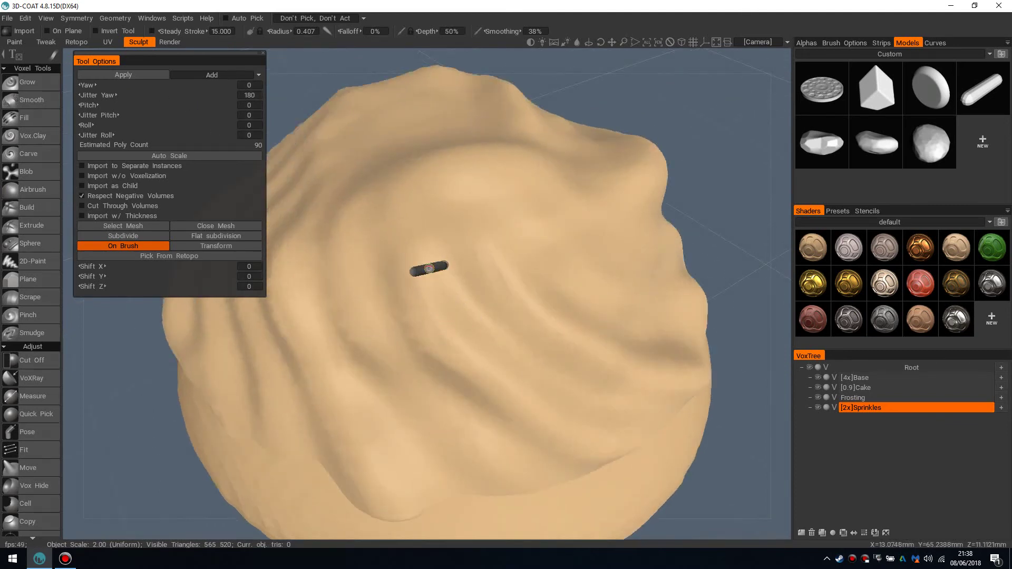
left_click_drag(329, 240, 432, 248, "alt")
scroll(431, 249, "down", 2)
left_click_drag(530, 283, 350, 222, "alt")
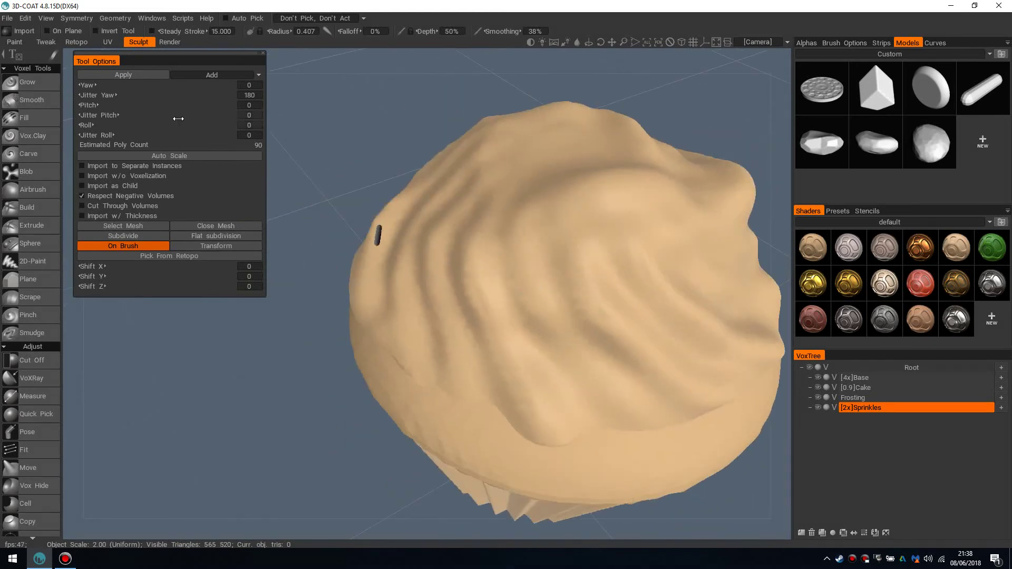
middle_click_drag(634, 302, 506, 279, "alt")
scroll(506, 282, "up", 2)
left_click_drag(512, 286, 486, 264, "alt")
middle_click_drag(503, 285, 492, 288, "alt")
scroll(492, 288, "down", 1)
left_click_drag(492, 288, 510, 264, "alt")
right_click_drag(511, 264, 484, 269, "alt")
left_click_drag(486, 269, 442, 267, "alt")
left_click(474, 244)
left_click(452, 258)
left_click(429, 269)
left_click(420, 318)
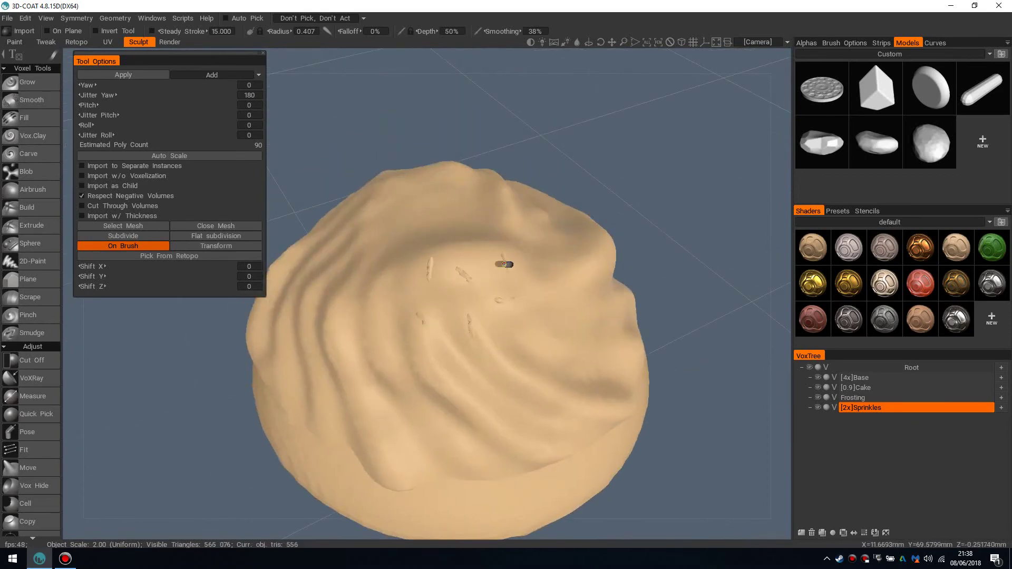
- Raise the Sprinkles volume's resolution to 4x and stamp four capsules on the upper frosting
key("space")
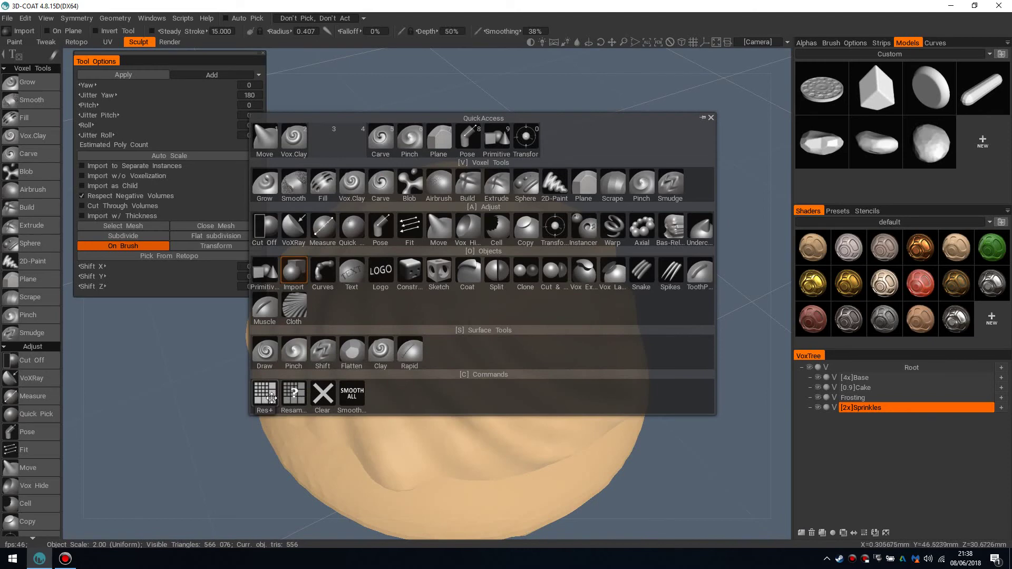
left_click(283, 392)
left_click(450, 257)
left_click(505, 259)
left_click(460, 295)
left_click(406, 313)
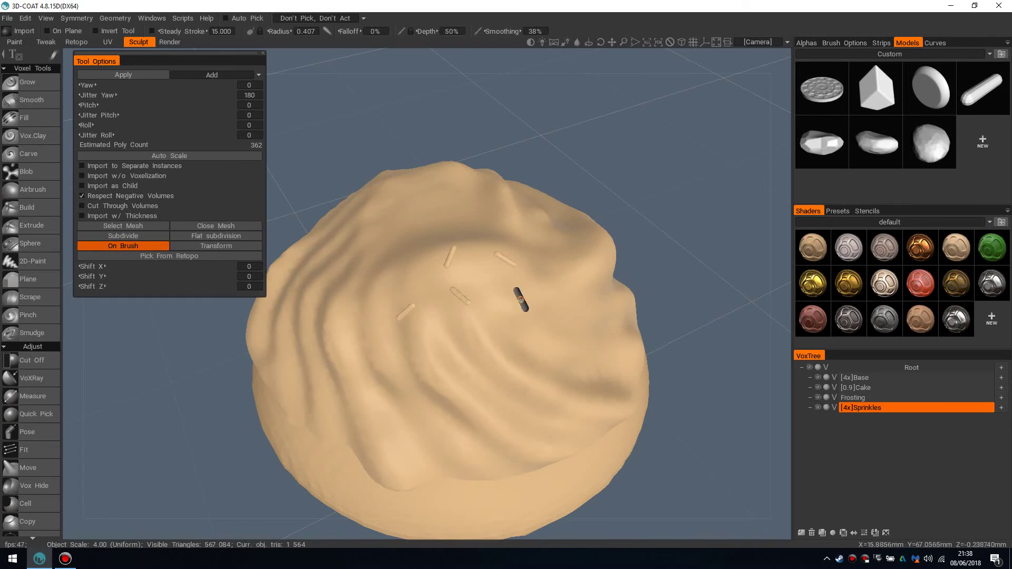
- Scatter more capsule sprinkles over the top and around all sides of the frosting
left_click_drag(495, 280, 512, 325, "alt")
left_click(509, 327)
left_click(417, 318)
left_click(425, 267)
left_click(448, 267)
left_click(496, 265)
left_click(474, 243)
mouse_move(436, 243)
left_mouse_down()
mouse_move(564, 276)
mouse_move(385, 270)
mouse_move(485, 293)
left_mouse_up()
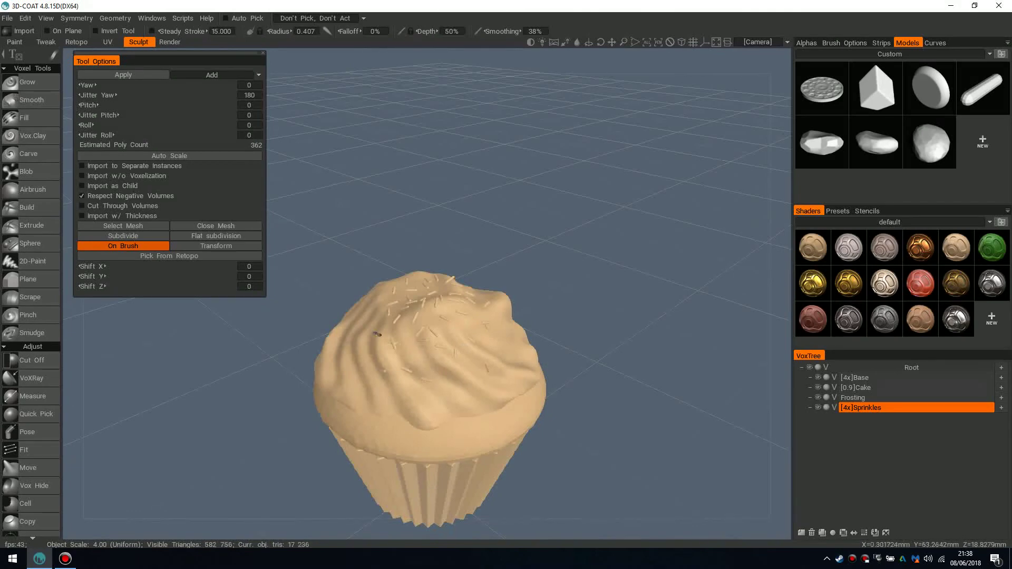
left_click(377, 333)
left_click(450, 353)
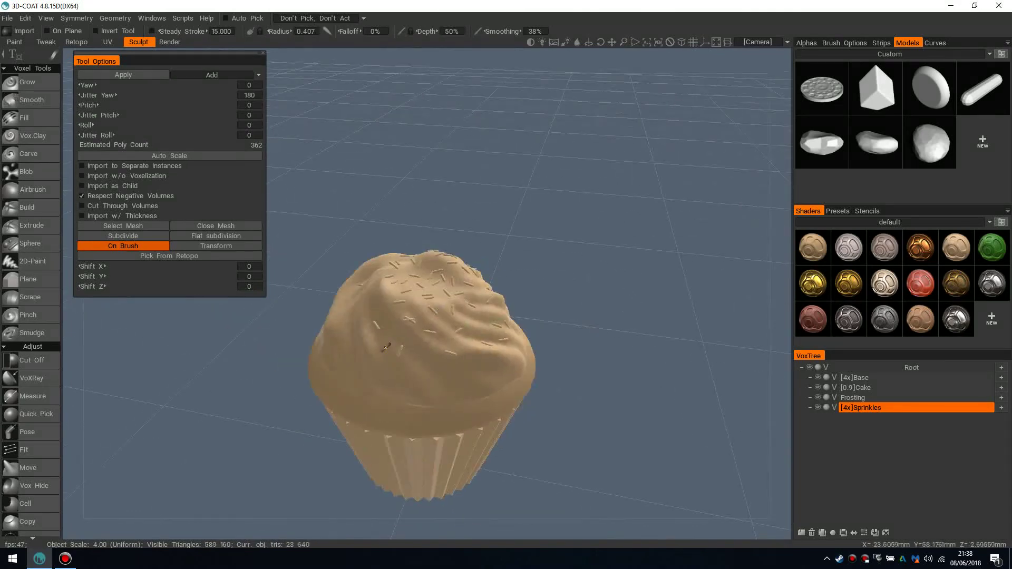
left_click(410, 319)
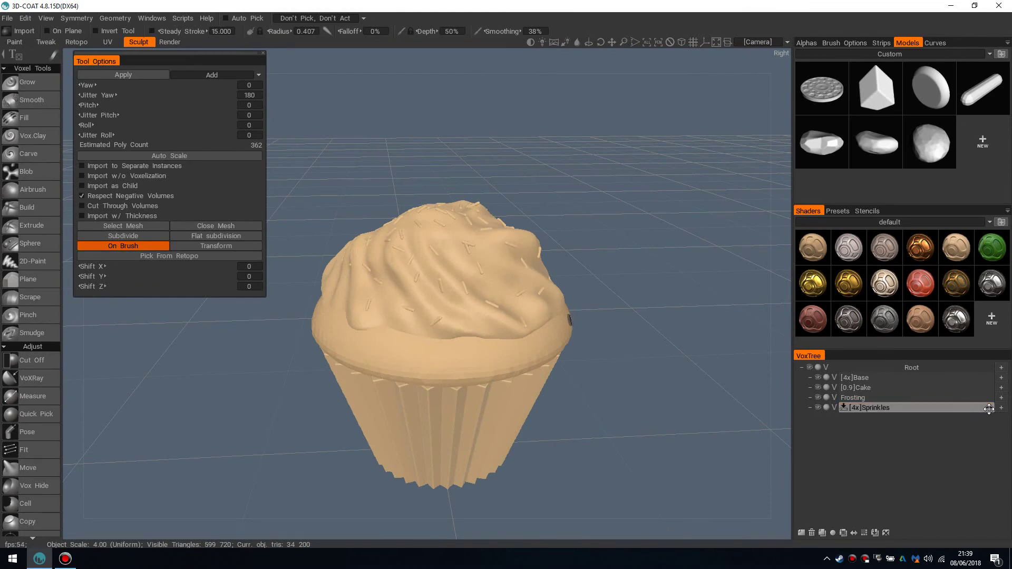
- Make the Sprinkles volume a child of Frosting and check the nesting by hiding and showing each volume
mouse_move(989, 409)
left_mouse_down()
mouse_move(1000, 400)
mouse_move(981, 420)
mouse_move(1001, 399)
left_mouse_up()
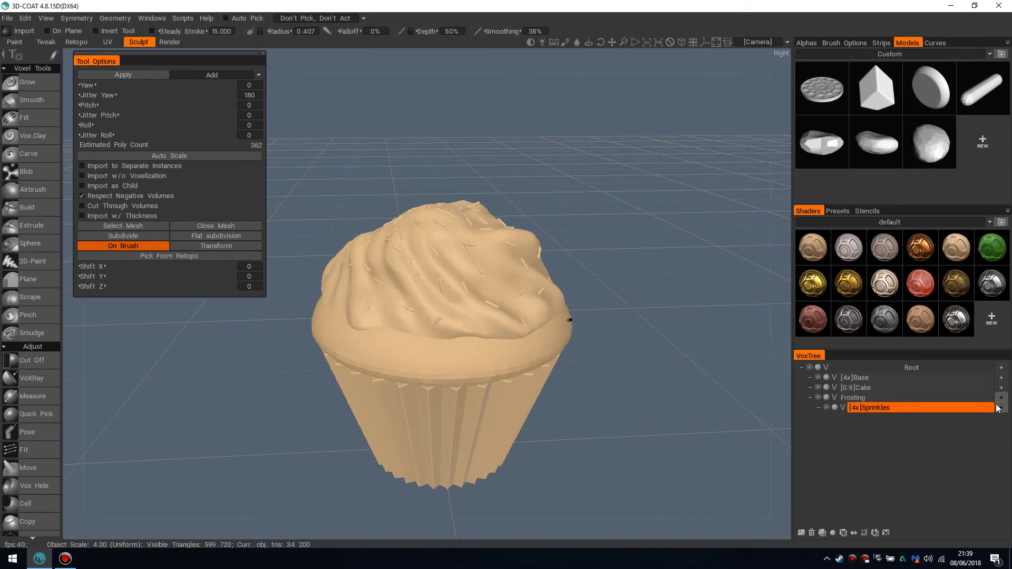
left_click(817, 398)
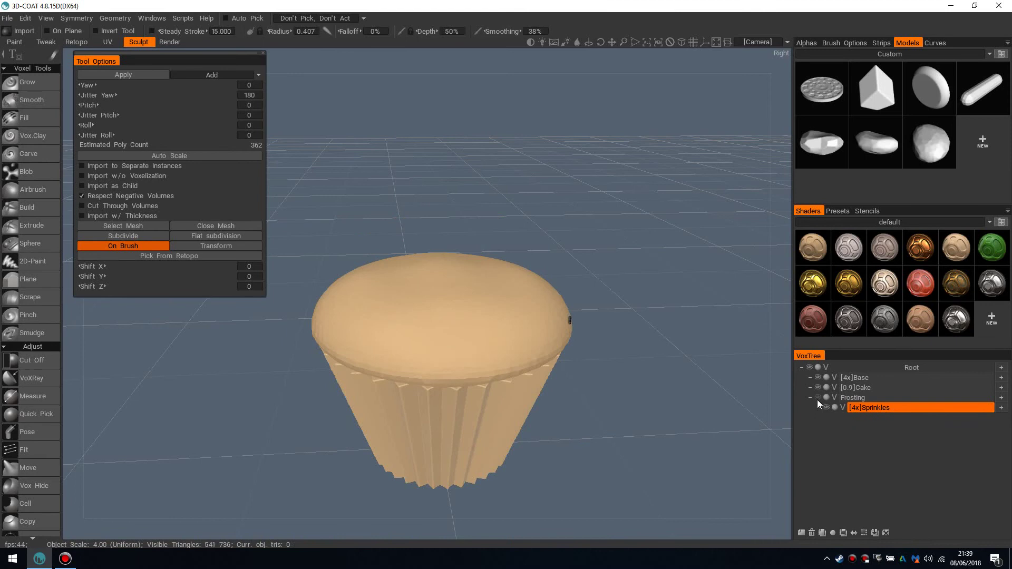
left_click(817, 398)
left_click(826, 408)
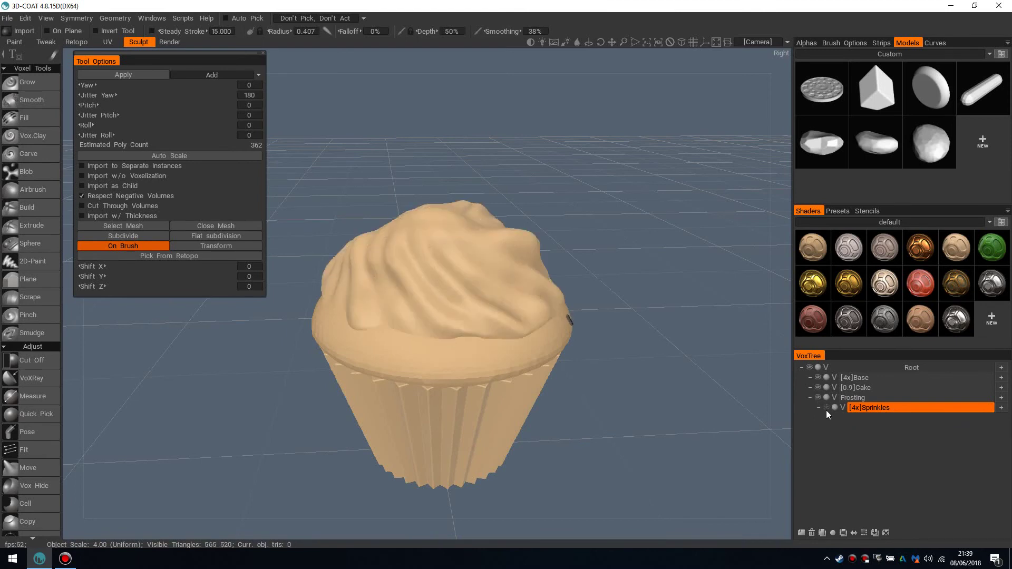
left_click(825, 410)
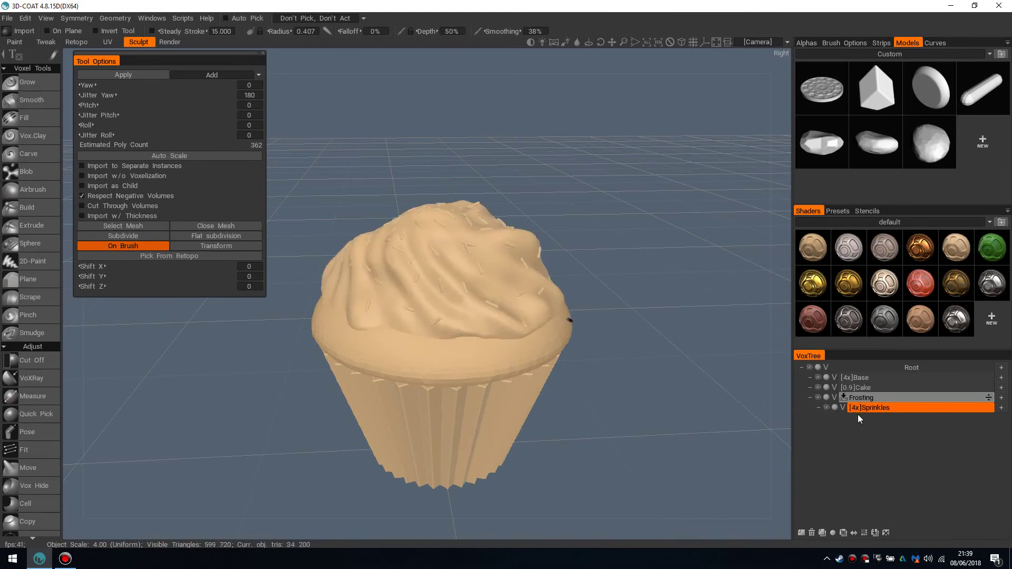
- Add a new volume under Frosting and name it Beads
left_click(801, 533)
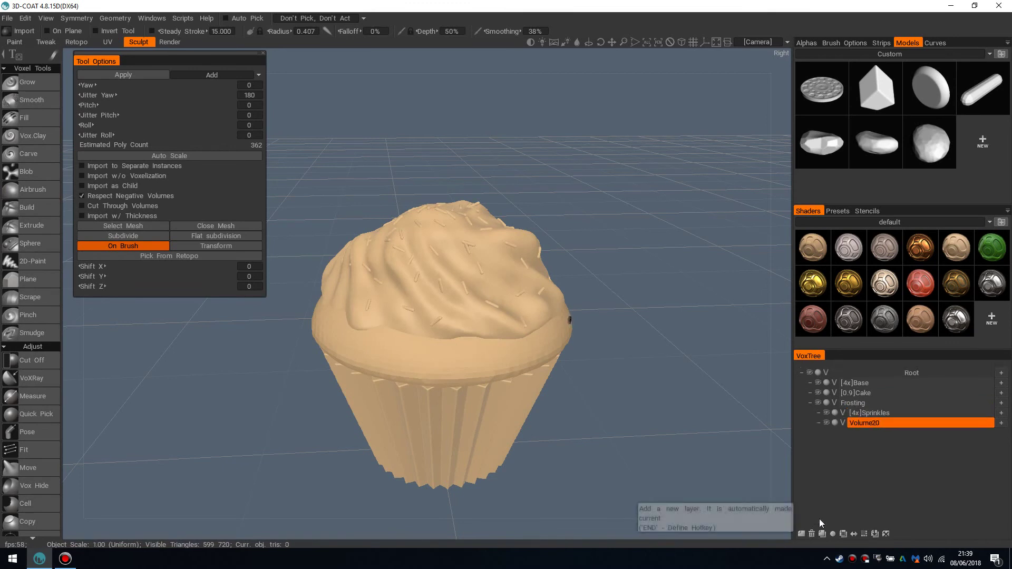
double_click(887, 418)
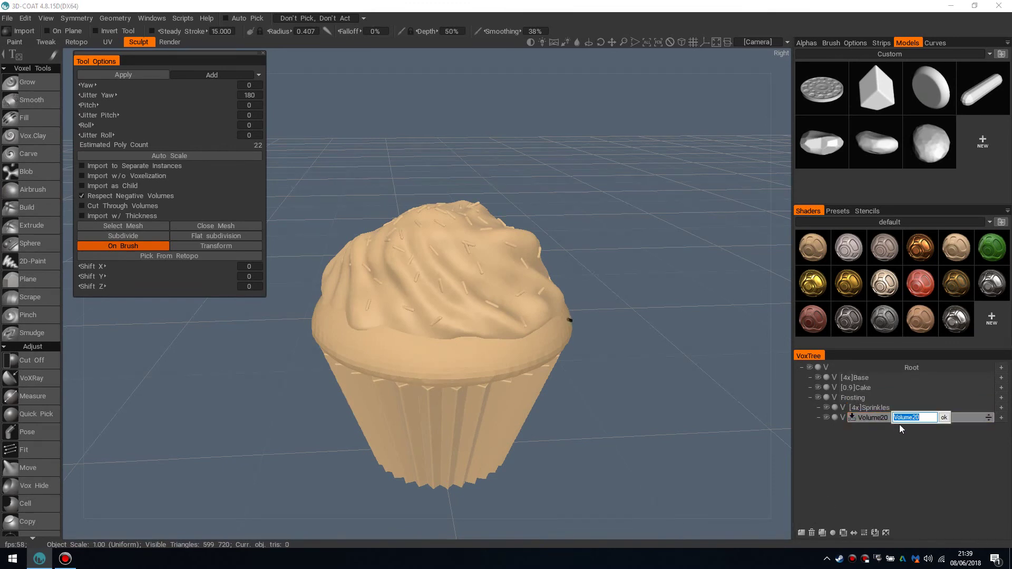
type("Beads")
key("Return")
right_click_drag(481, 269, 508, 296, "alt")
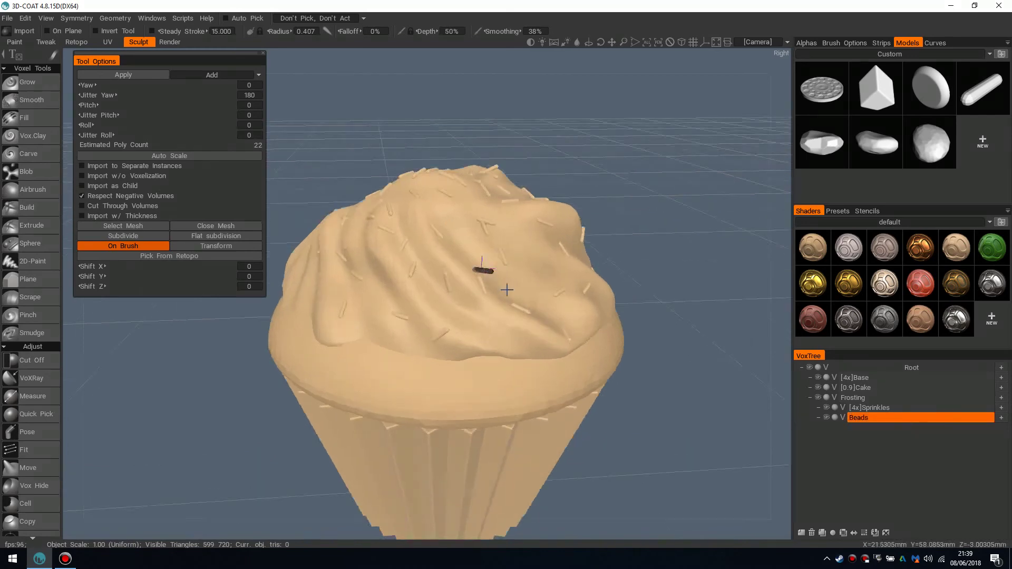
left_click_drag(508, 296, 497, 299, "alt")
right_click_drag(497, 299, 475, 279, "alt")
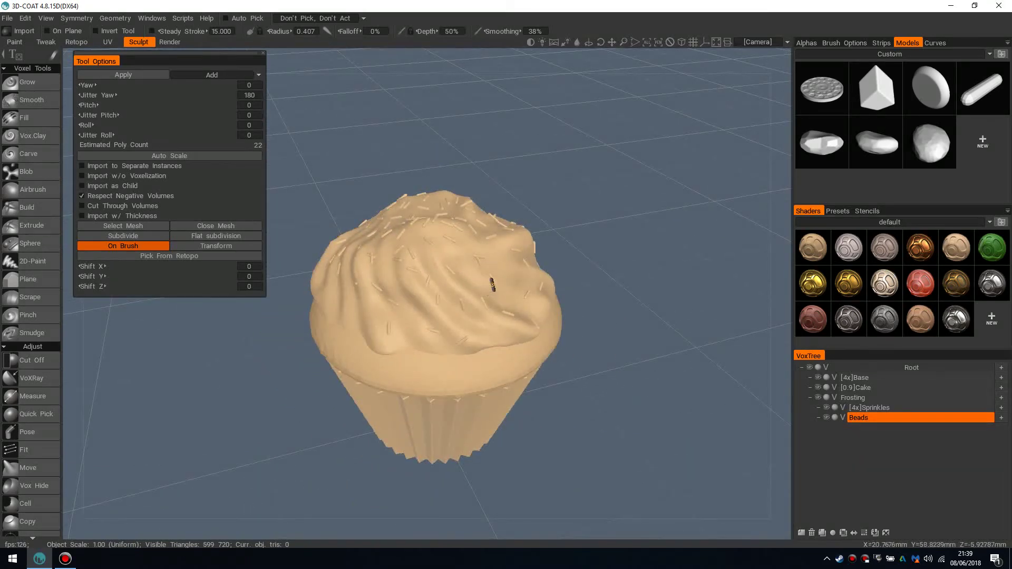
left_click(817, 43)
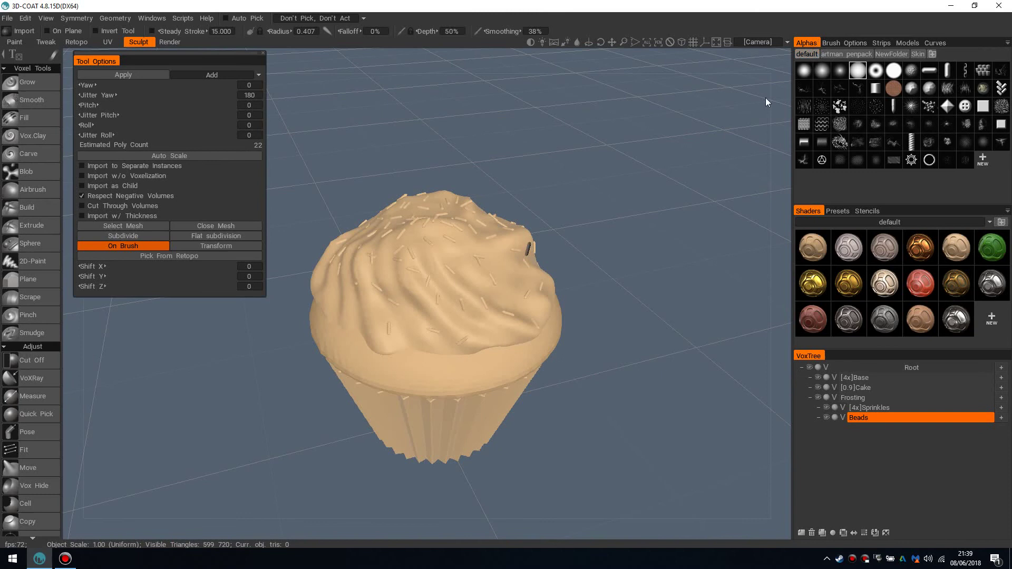
right_click_drag(489, 286, 481, 289, "alt")
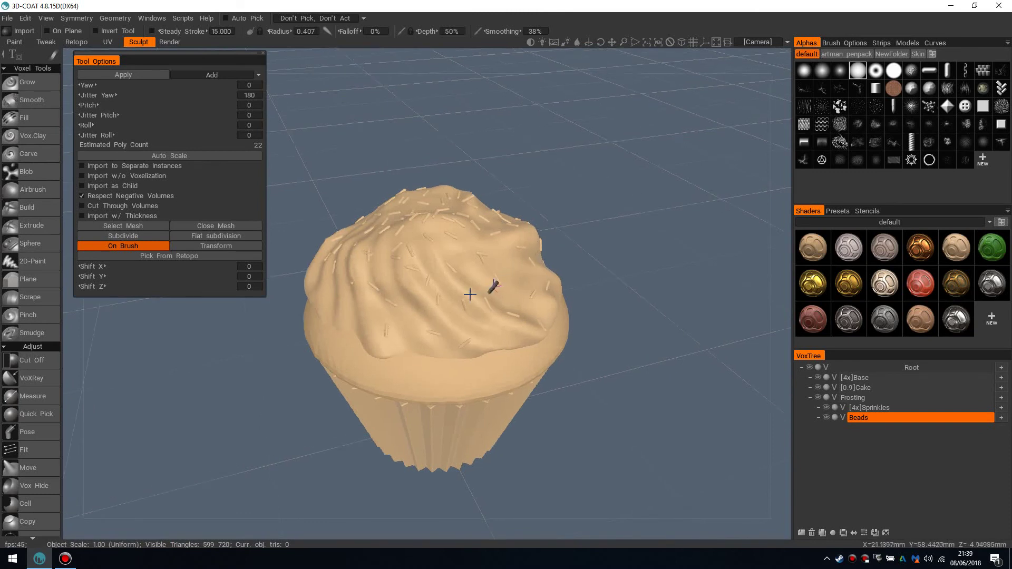
left_click_drag(481, 288, 483, 330, "alt")
right_click_drag(483, 330, 490, 314, "alt")
left_click_drag(490, 314, 501, 289, "alt")
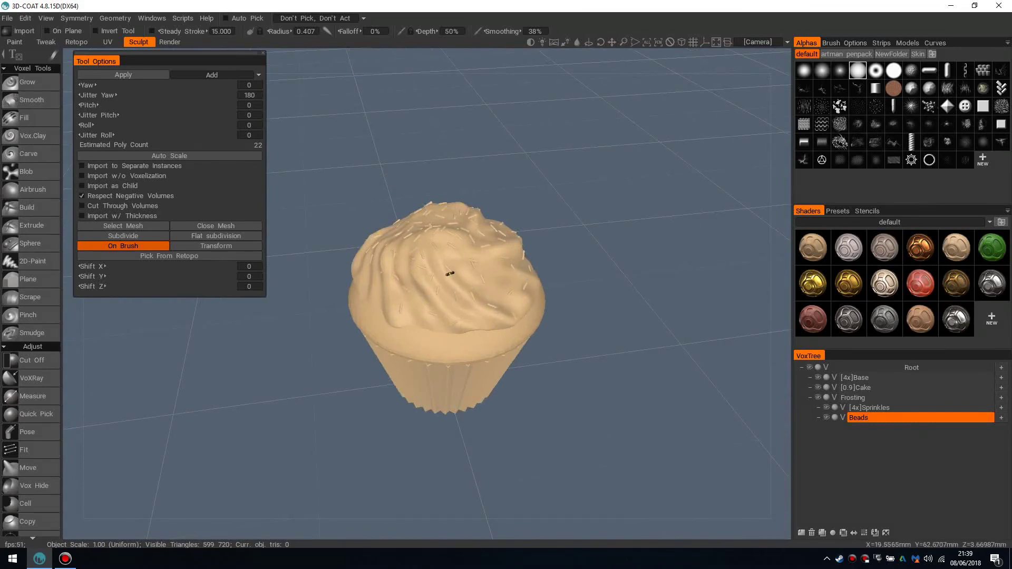
- Try the sphere from the default model folder as the import brush, and switch to the Sphere tool instead
left_click(908, 42)
left_click(865, 53)
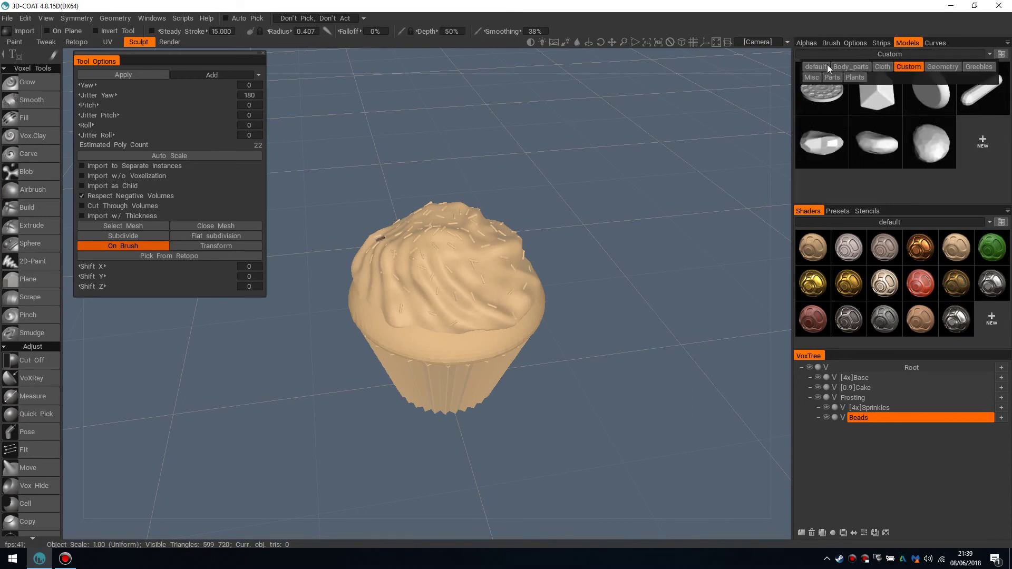
left_click(826, 66)
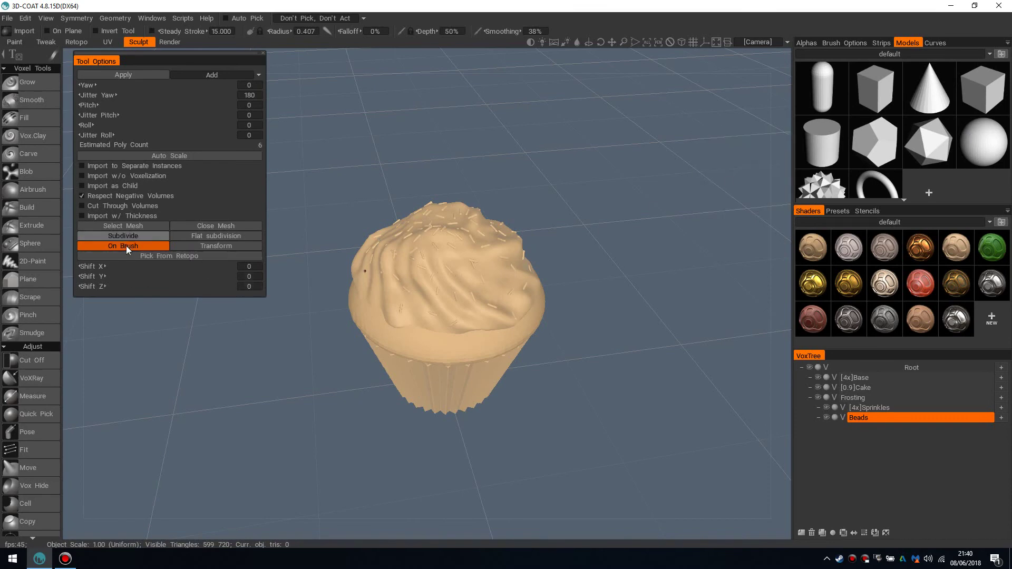
right_click_drag(475, 267, 482, 247, "alt")
middle_click_drag(483, 247, 468, 246, "alt")
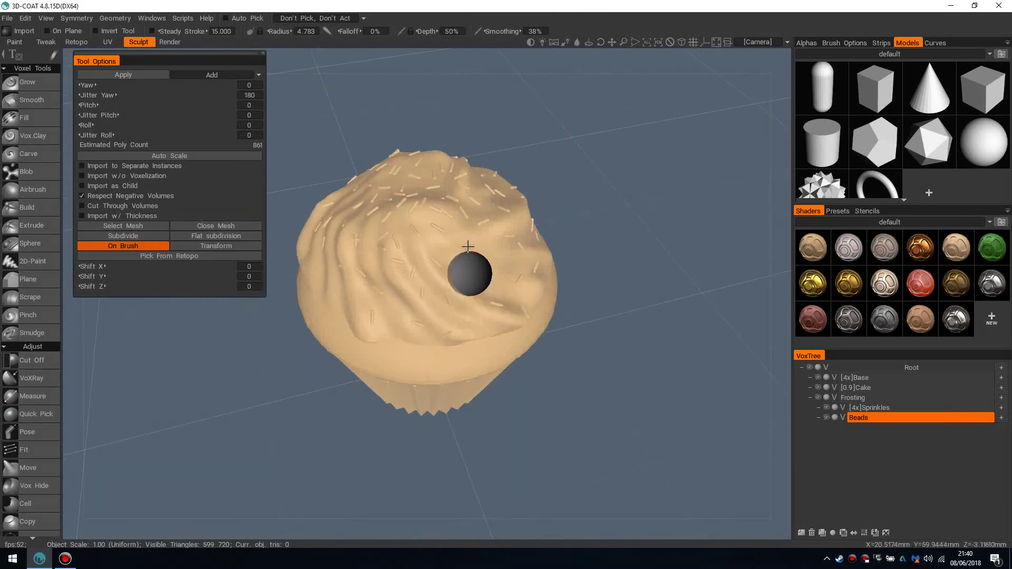
left_click_drag(468, 246, 460, 238, "alt")
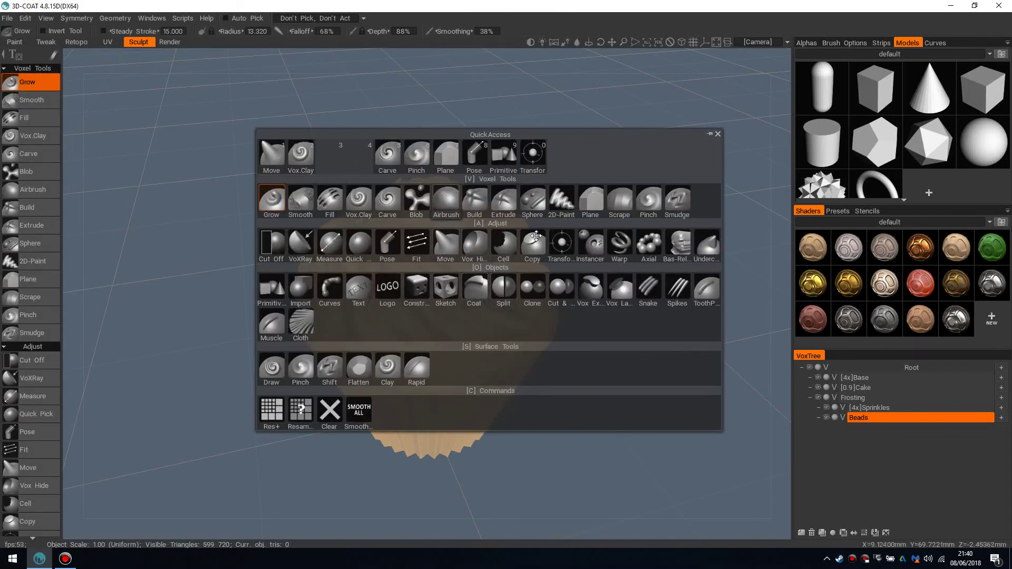
left_click(532, 201)
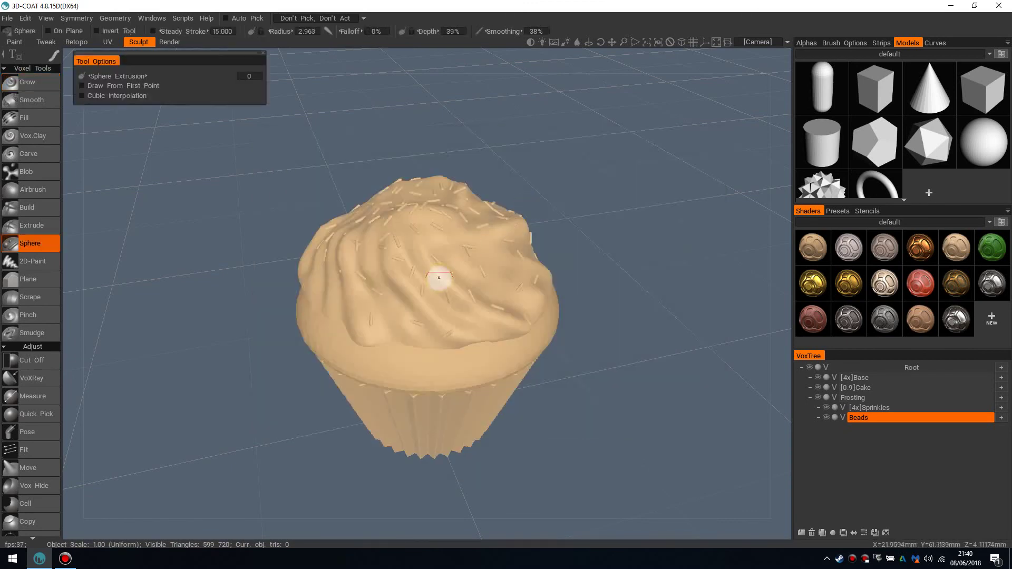
- Try placing a single sphere on the frosting in the Beads volume and undo it
left_click(449, 280)
scroll(458, 289, "down", 2)
scroll(501, 267, "up", 4)
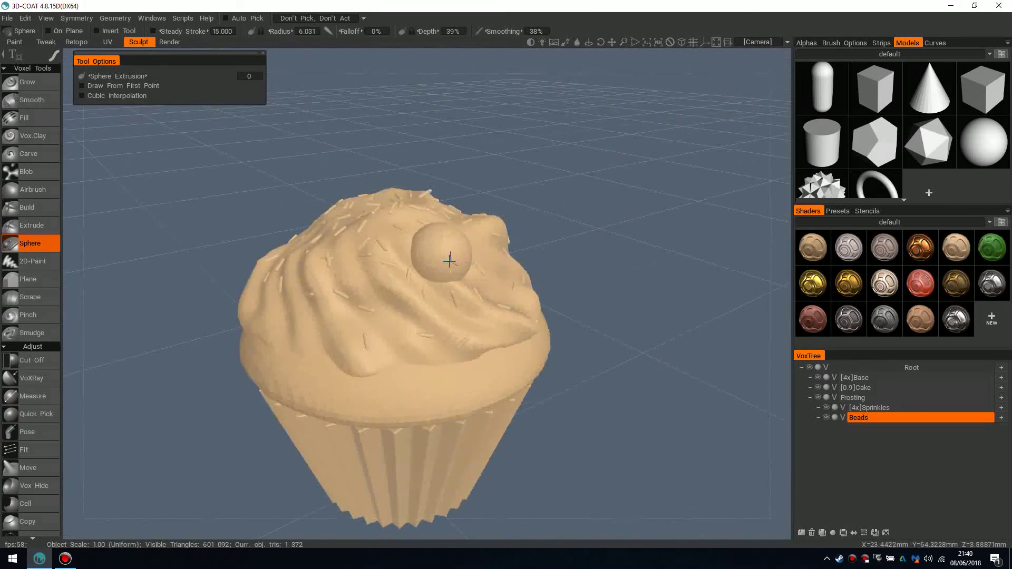
key("ctrl+z")
- Try freehand tube strokes across the frosting and into empty space with the Sphere brush at radius 2.396, and undo them
right_click_drag(444, 285, 425, 287)
mouse_move(408, 286)
left_mouse_down()
mouse_move(474, 259)
mouse_move(580, 272)
mouse_move(581, 160)
mouse_move(560, 78)
mouse_move(685, 106)
left_mouse_up()
mouse_move(685, 106)
left_mouse_down("alt")
mouse_move(621, 174)
mouse_move(379, 188)
mouse_move(579, 185)
left_mouse_up("alt")
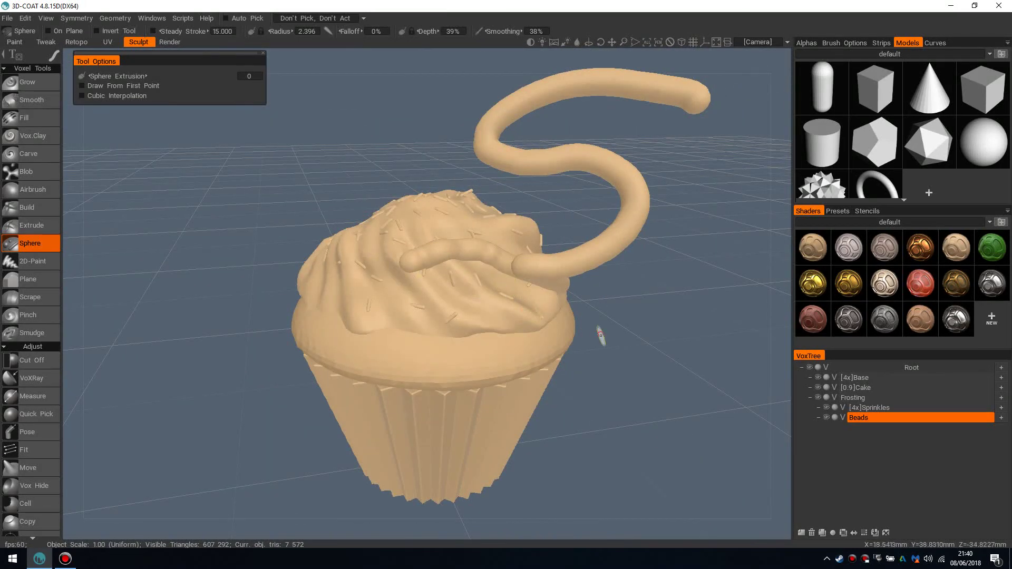
mouse_move(680, 208)
left_mouse_down()
mouse_move(677, 292)
mouse_move(646, 332)
left_mouse_up()
mouse_move(646, 332)
left_mouse_down("alt")
mouse_move(475, 316)
mouse_move(366, 328)
mouse_move(567, 291)
mouse_move(541, 260)
mouse_move(536, 296)
left_mouse_up("alt")
key("ctrl+z")
key("ctrl+z")
- Reduce the Sphere brush radius to 1.230, test one bead on the frosting and undo it
left_click_drag(486, 266, 463, 286, "alt")
right_click_drag(444, 262, 440, 265)
left_click(452, 258)
scroll(448, 289, "up", 2)
mouse_move(447, 289)
left_mouse_down("alt")
mouse_move(442, 271)
mouse_move(458, 282)
left_mouse_up("alt")
scroll(458, 283, "down", 2)
key("ctrl+z")
- Raise the Beads volume's resolution to 2x and place the first round beads on the front of the frosting
key("space")
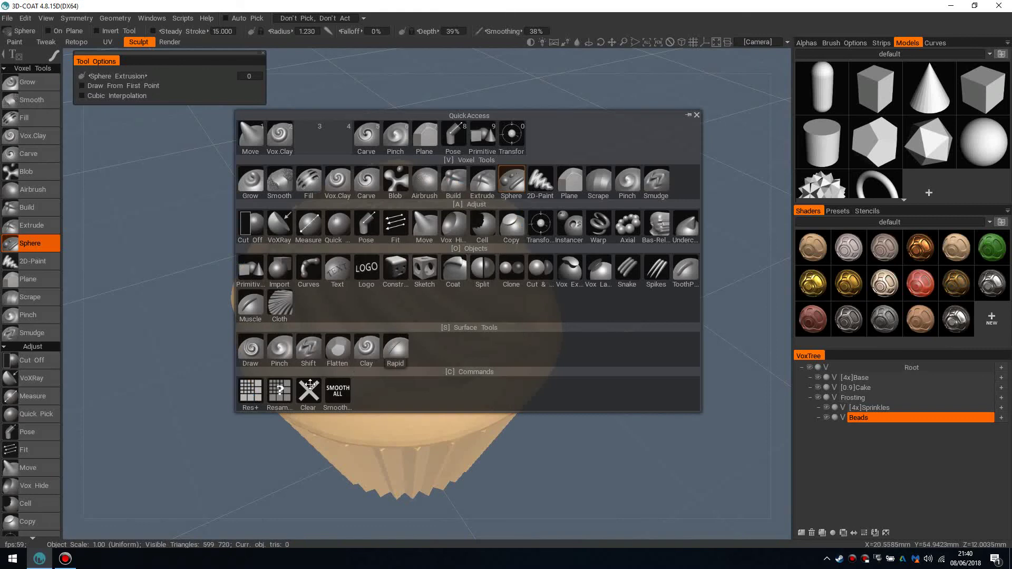
left_click(253, 395)
middle_click_drag(393, 332, 445, 284, "alt")
scroll(445, 283, "down", 2)
mouse_move(445, 284)
left_mouse_down("alt")
mouse_move(418, 273)
mouse_move(428, 266)
left_mouse_up("alt")
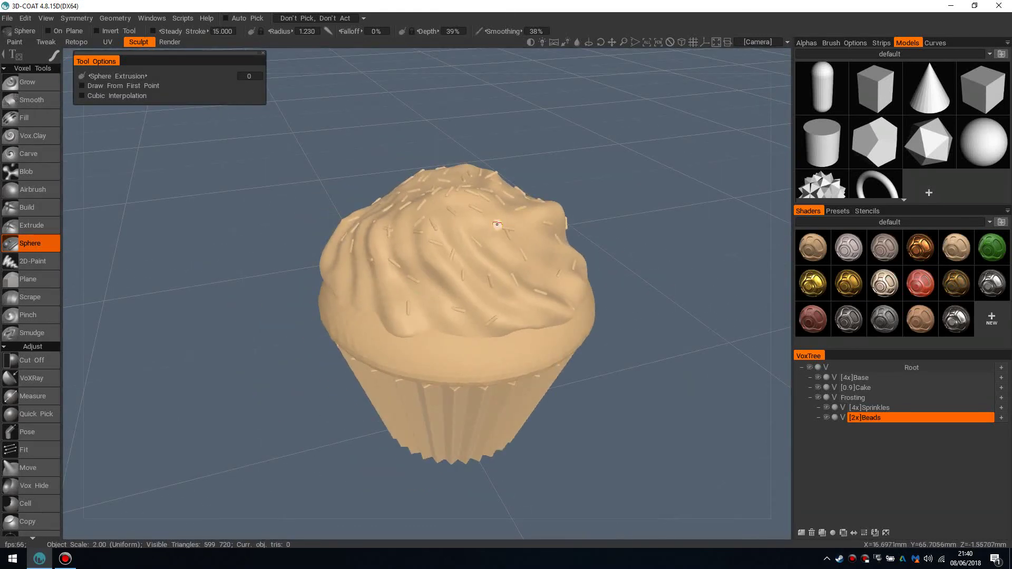
left_click(488, 233)
left_click(456, 300)
left_click(453, 212)
- Scatter more round beads around the remaining sides and the top of the frosting
mouse_move(425, 289)
left_mouse_down("alt")
mouse_move(533, 301)
mouse_move(468, 244)
left_mouse_up("alt")
left_click(447, 347)
left_click(352, 295)
left_click(346, 282)
mouse_move(346, 282)
left_mouse_down("alt")
mouse_move(400, 232)
mouse_move(497, 285)
mouse_move(553, 267)
left_mouse_up("alt")
left_click(432, 183)
scroll(553, 268, "down", 3)
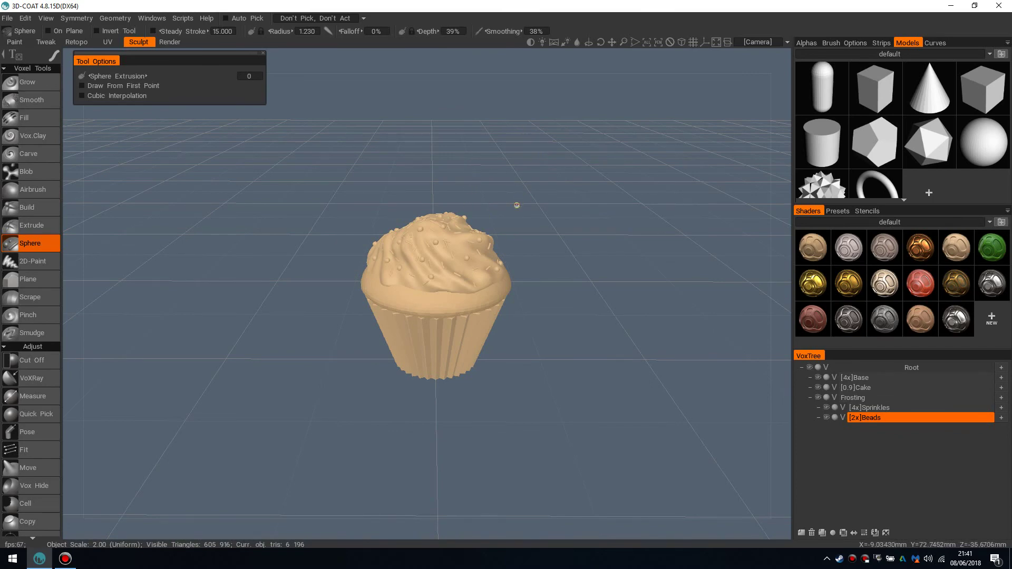
- Switch from the Sphere brush to the Grow brush and examine the decorated cupcake from above and from the side
middle_click_drag(476, 244, 453, 256)
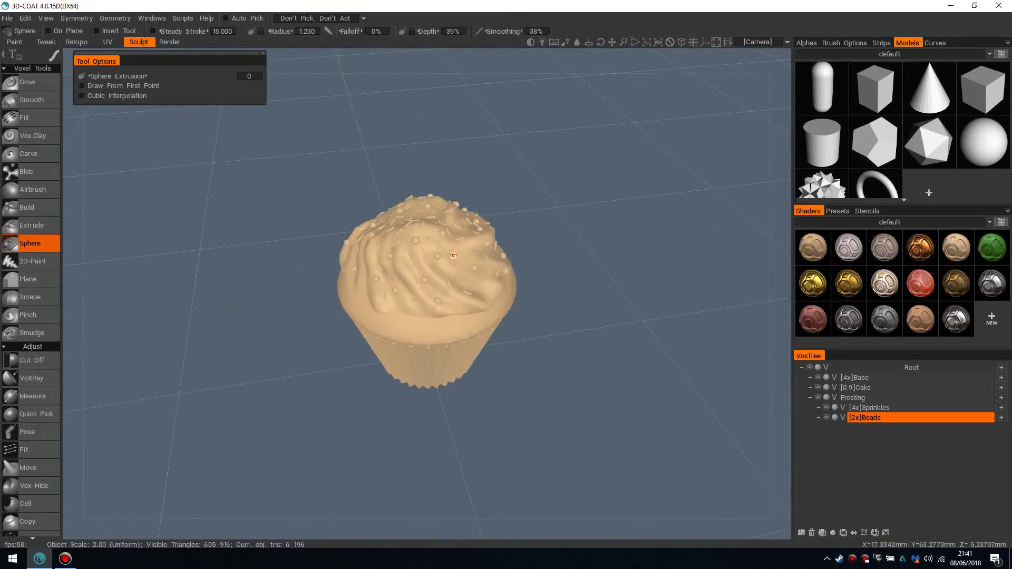
left_click(39, 80)
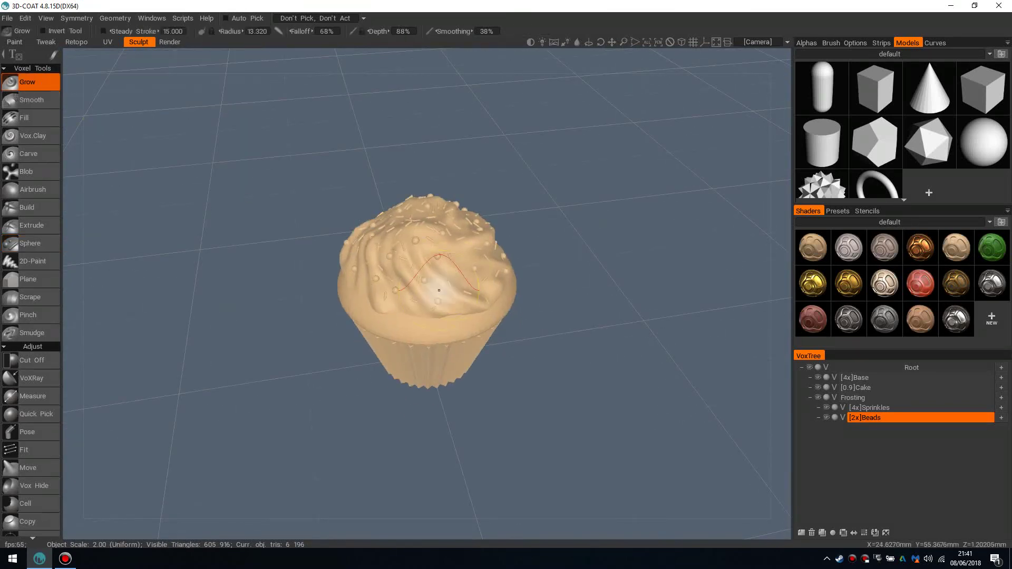
middle_click_drag(482, 318, 488, 284)
scroll(487, 295, "down", 3)
scroll(493, 303, "up", 3)
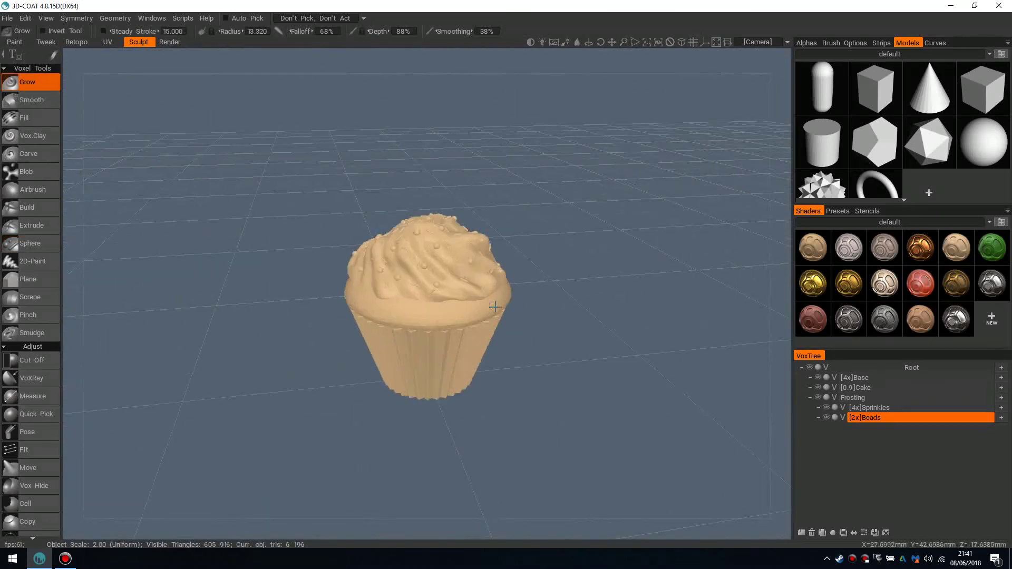
key("space")
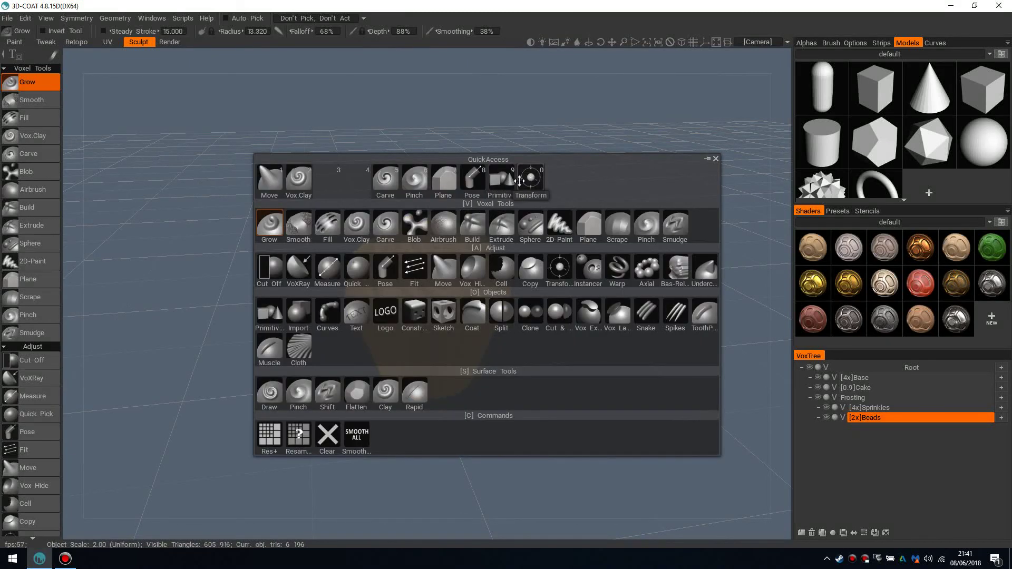
left_click(508, 183)
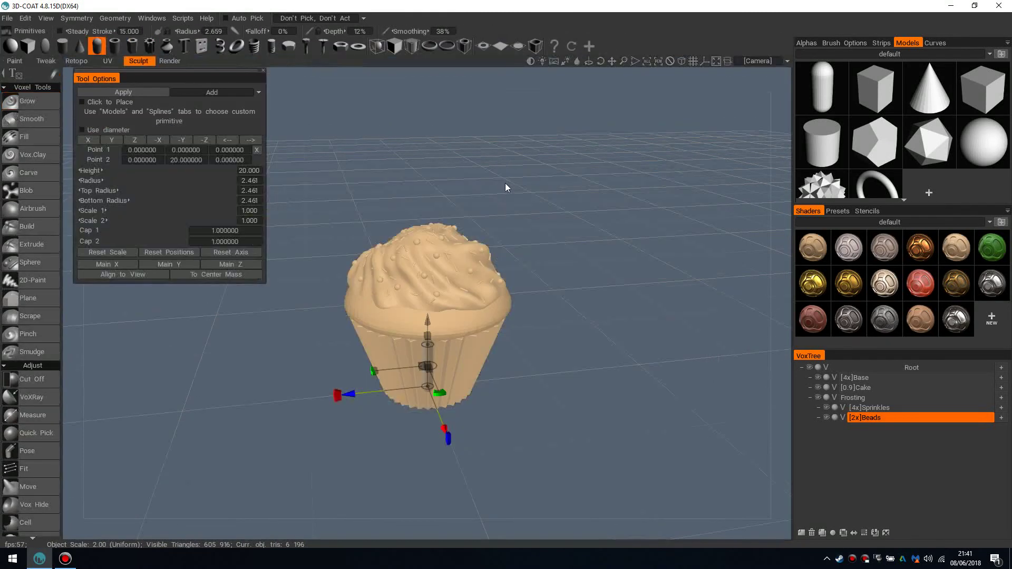
left_click(25, 51)
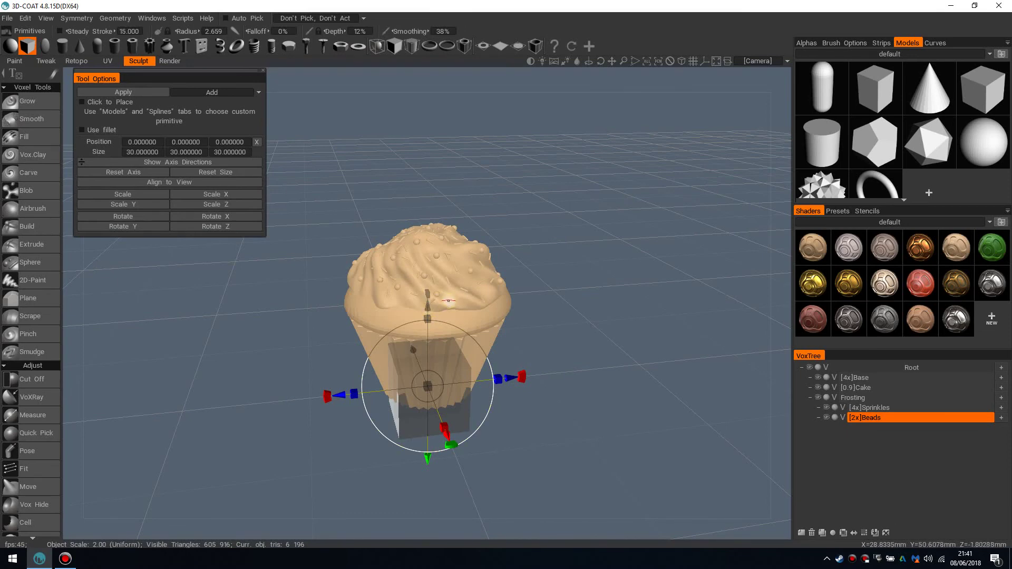
left_click(29, 100)
mouse_move(484, 301)
right_mouse_down()
mouse_move(464, 290)
mouse_move(463, 312)
mouse_move(479, 294)
right_mouse_up()
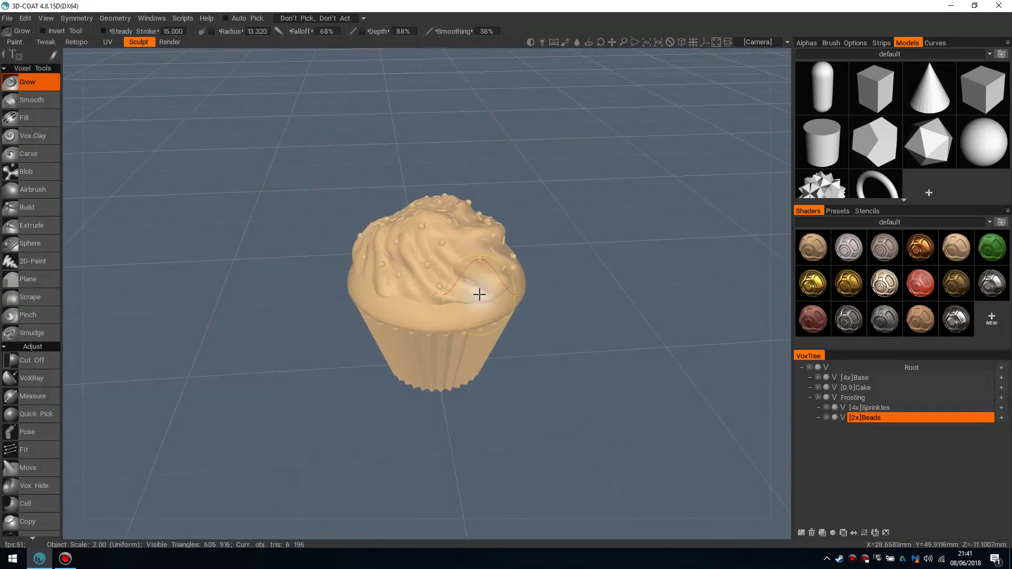
- Switch from sculpting to the Retopo workspace and look over the cupcake there
left_click(84, 42)
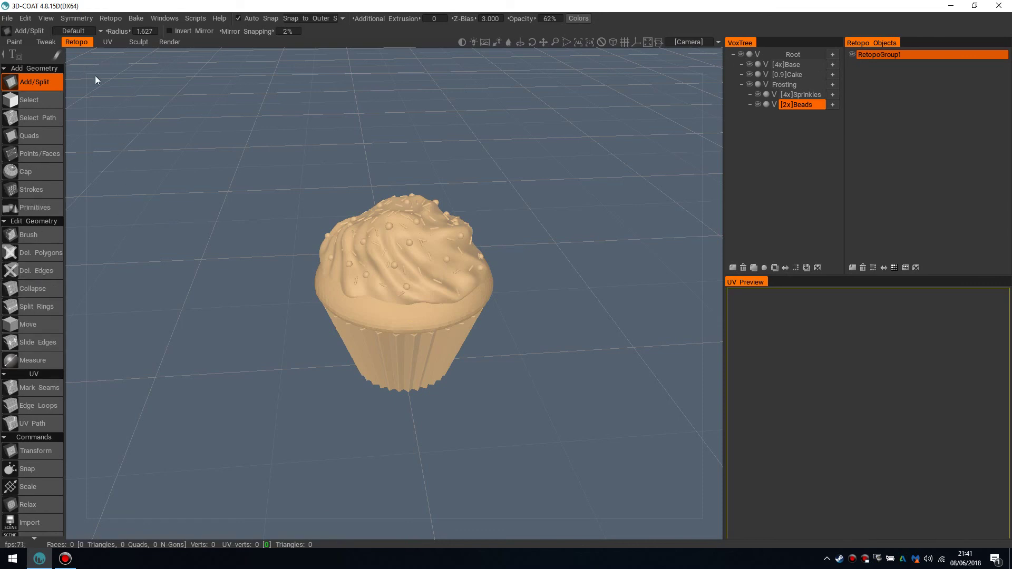
middle_click_drag(433, 321, 469, 300)
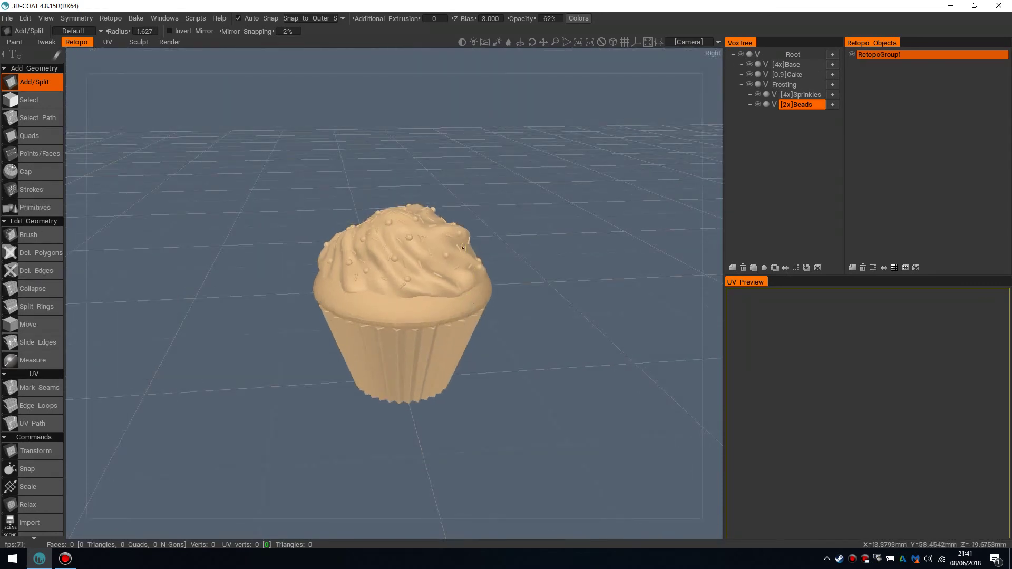